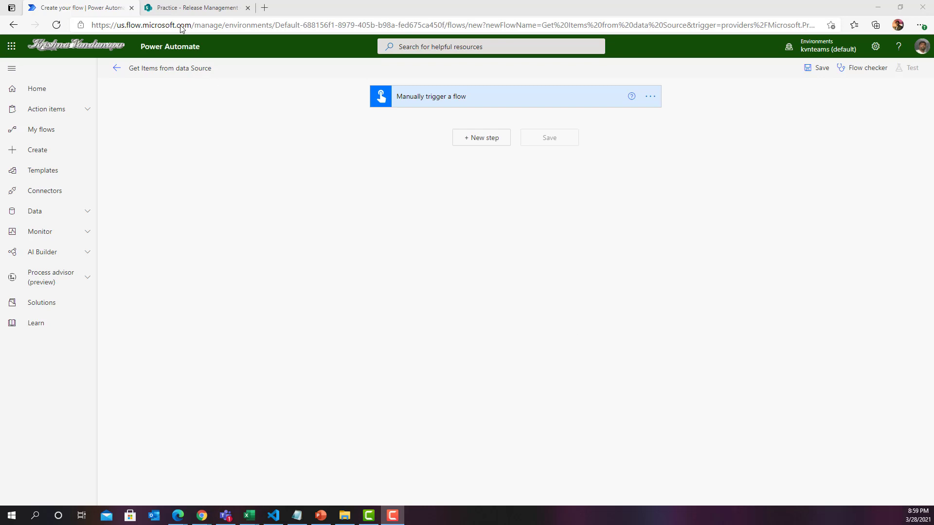
Look up item 2464 in the SharePoint Release Management list, then return to the flow editor.
{"action": "left_click", "coordinate": [181, 8]}
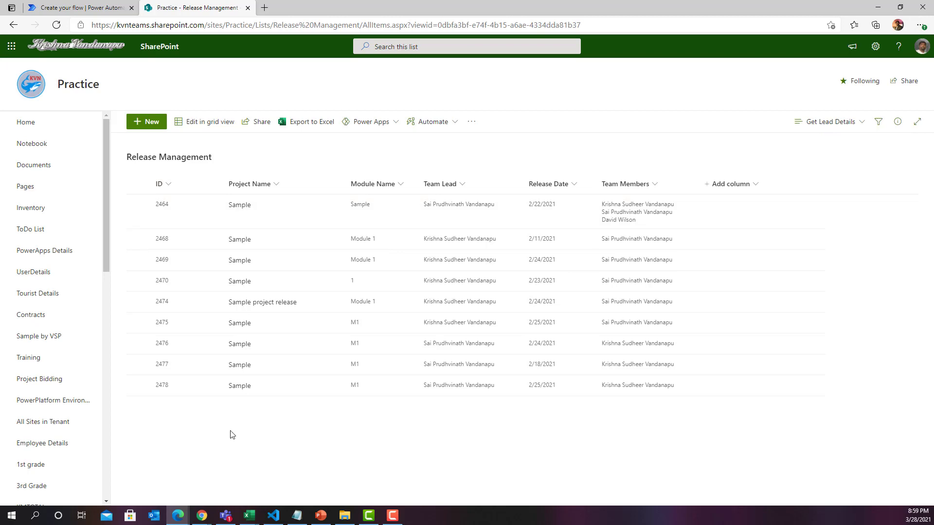
{"action": "left_click", "coordinate": [161, 212]}
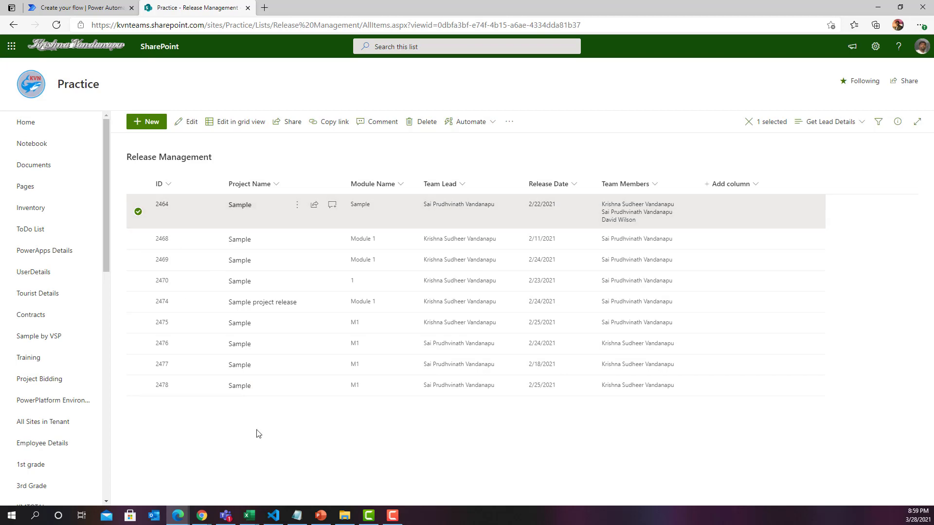
{"action": "key", "text": "ctrl+Tab"}
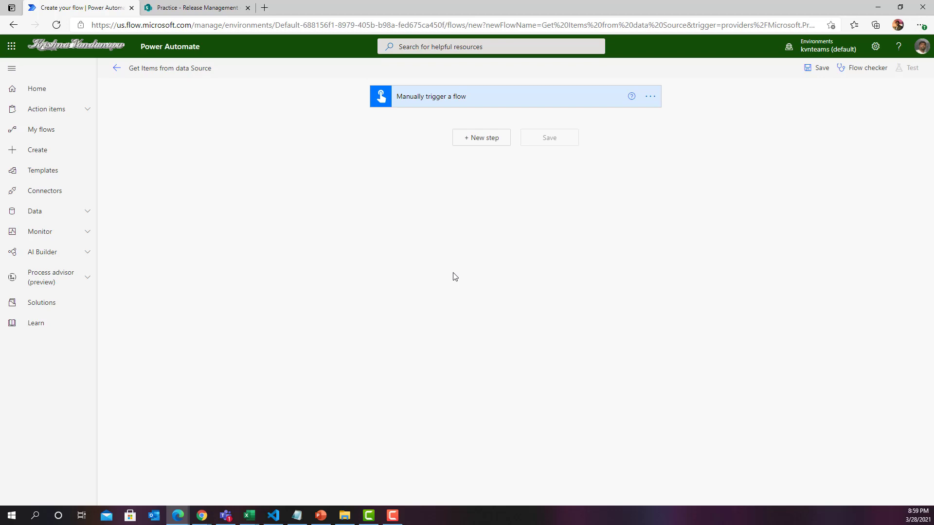
Add a SharePoint Get items action for the Release Management list on the Practice site, with its advanced options shown.
{"action": "left_click", "coordinate": [459, 136]}
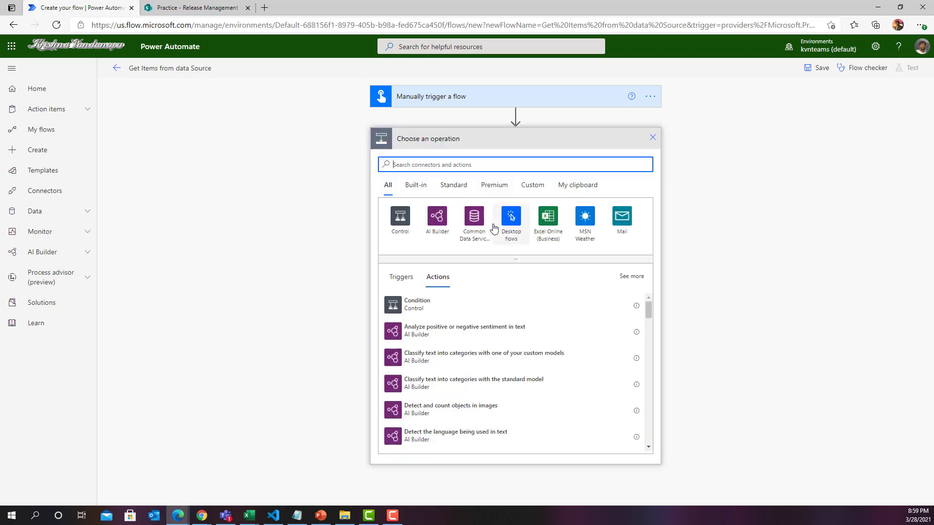
{"action": "type", "text": "share"}
{"action": "left_click", "coordinate": [473, 228]}
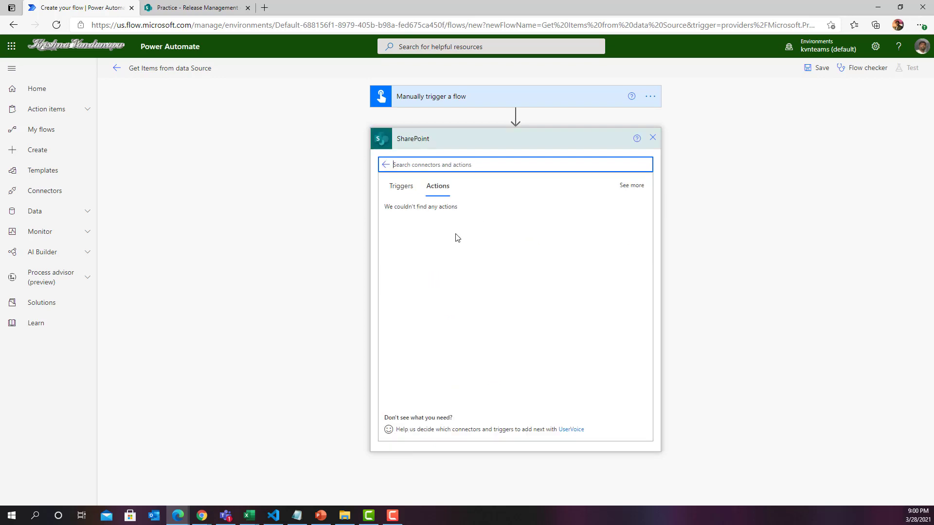
{"action": "type", "text": "get"}
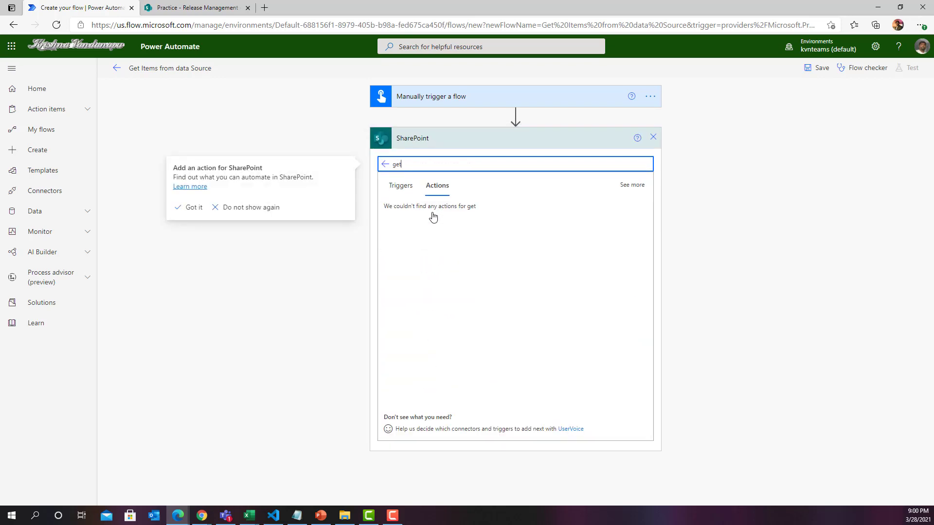
{"action": "left_click", "coordinate": [433, 216]}
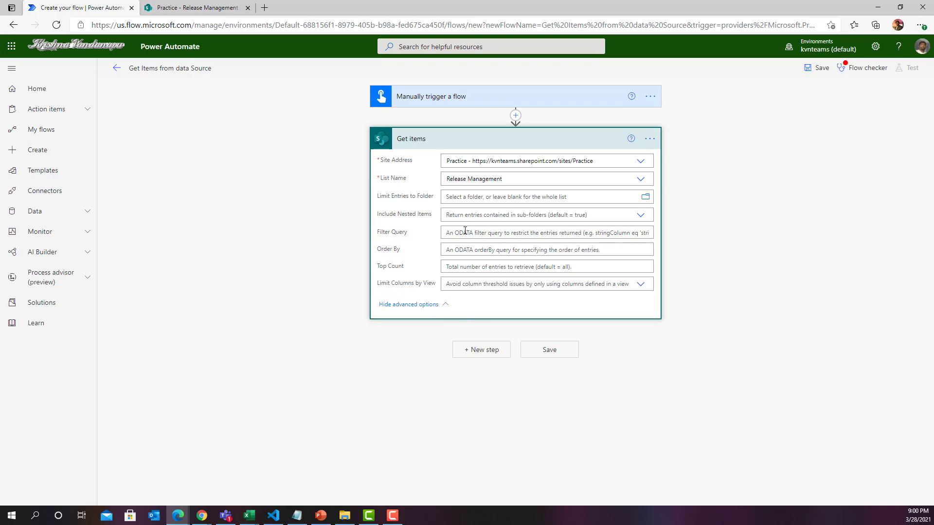
Set the Get items filter query to "ID eq 2464" and check the ID against the SharePoint list.
{"action": "left_click", "coordinate": [452, 232]}
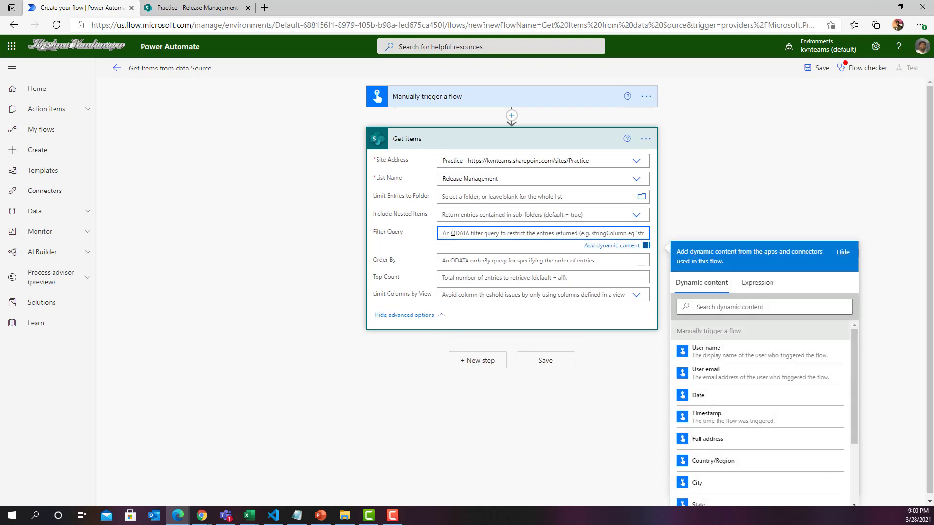
{"action": "type", "text": "ID eq"}
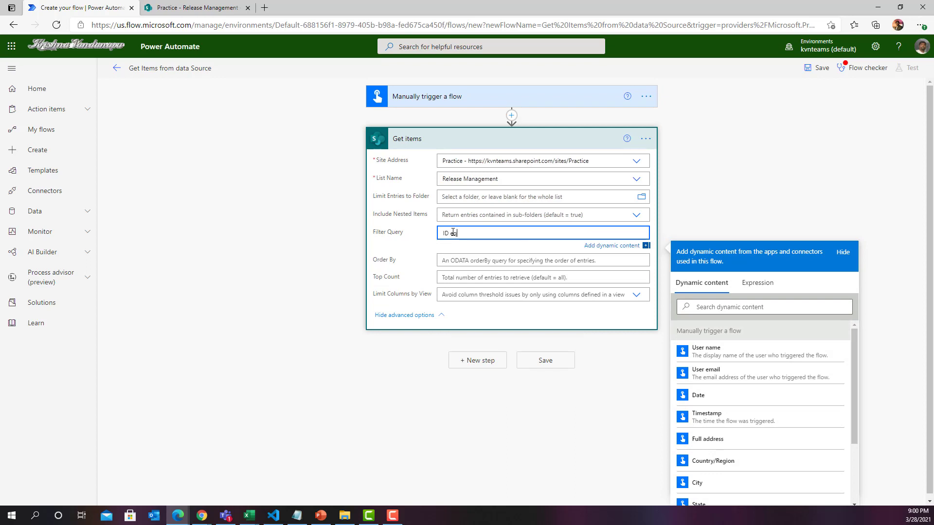
{"action": "type", "text": " 2464"}
{"action": "left_click", "coordinate": [525, 241]}
{"action": "left_click", "coordinate": [197, 7]}
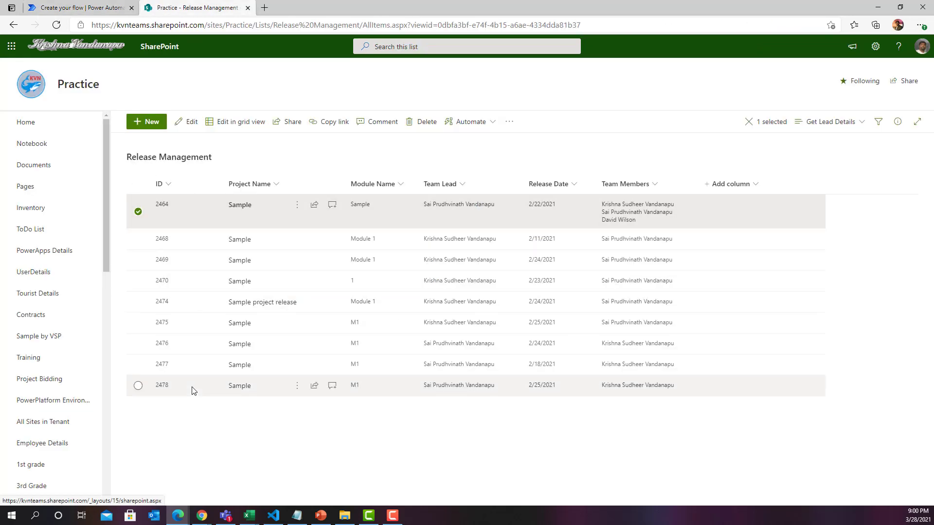
{"action": "left_click", "coordinate": [107, 14]}
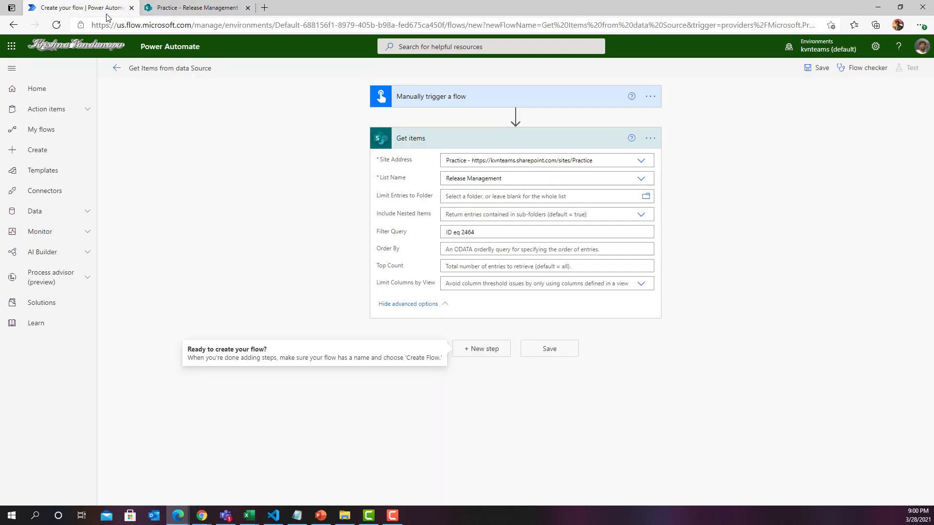
{"action": "left_click", "coordinate": [694, 335]}
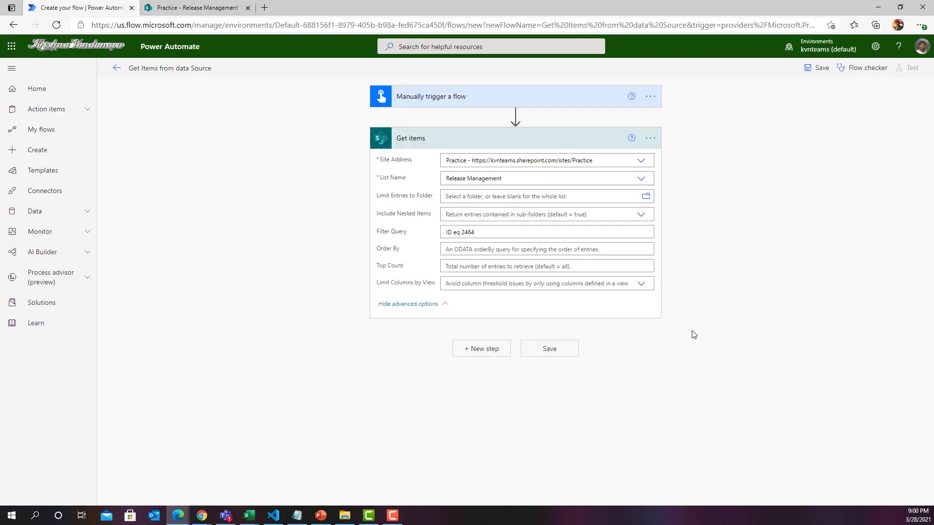
Add a Compose action after Get items that takes the list's value output as its input.
{"action": "left_click", "coordinate": [474, 350]}
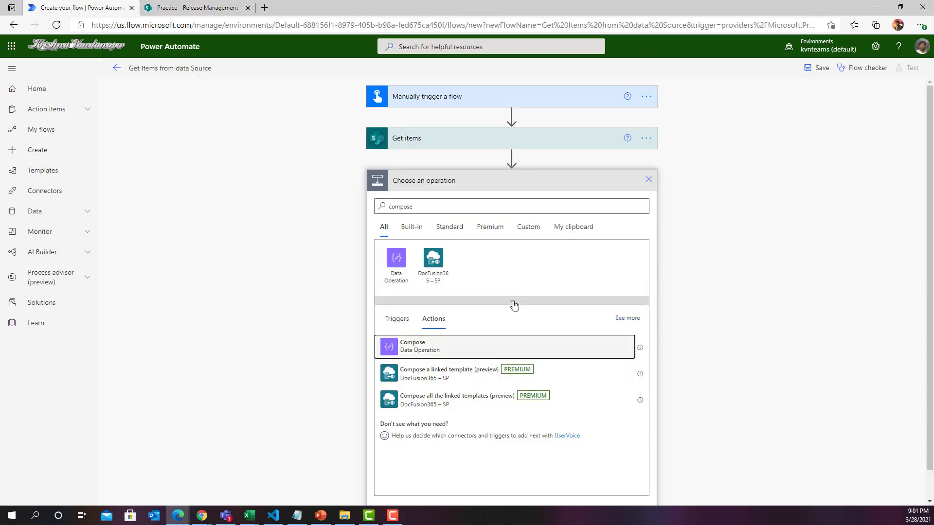
{"action": "left_click", "coordinate": [511, 346]}
{"action": "left_click", "coordinate": [494, 202]}
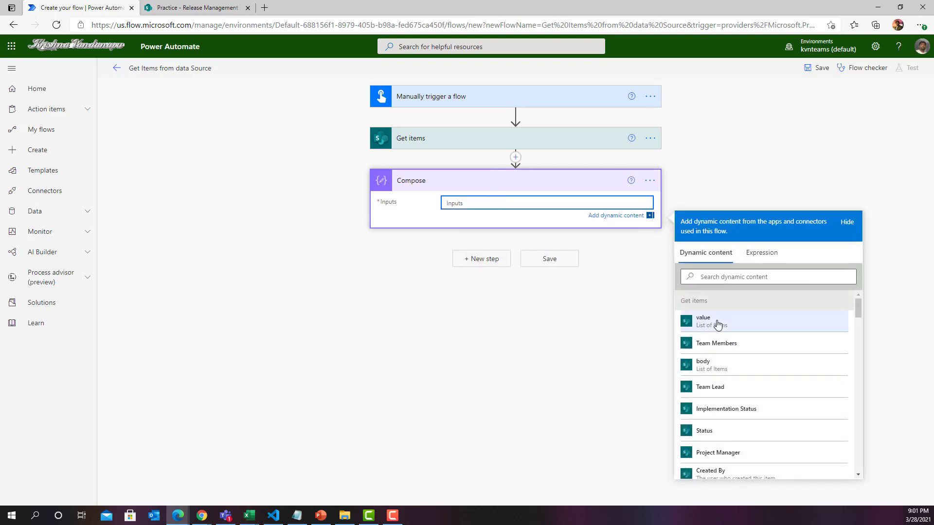
{"action": "left_click", "coordinate": [717, 323]}
{"action": "left_click", "coordinate": [738, 152]}
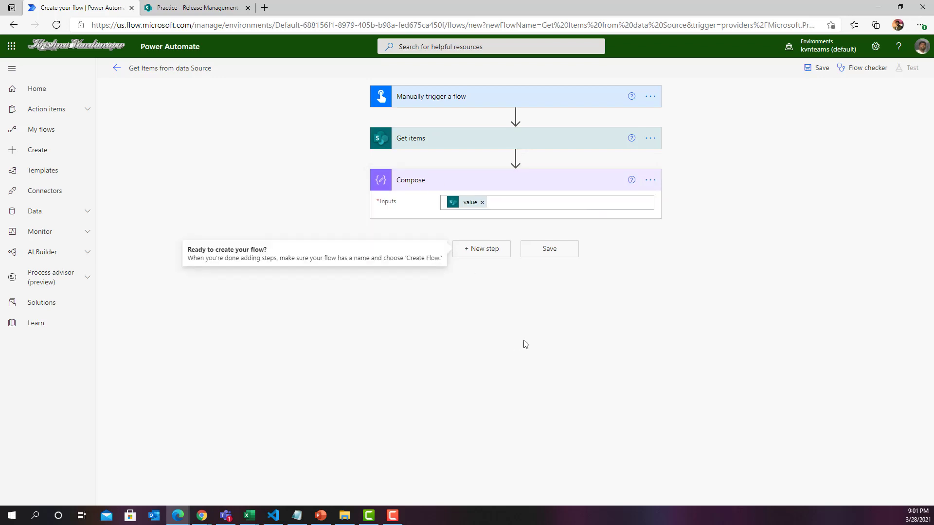
Add a Send an email (V2) action with the recipient, subject "ID 2464 Release details" and body "Project Name:" followed by the Project Name value.
{"action": "left_click", "coordinate": [481, 248]}
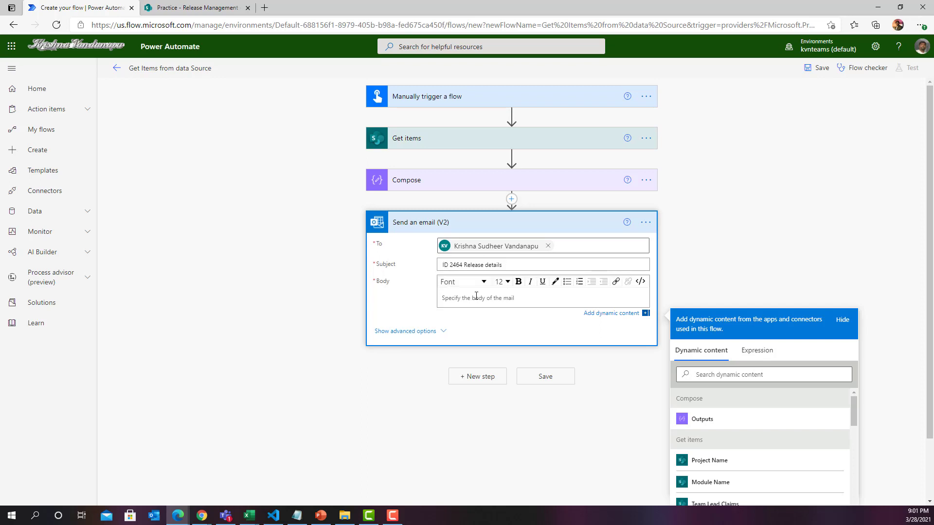
{"action": "type", "text": "Project Name:"}
{"action": "scroll", "coordinate": [720, 441], "scroll_direction": "down", "scroll_amount": 1}
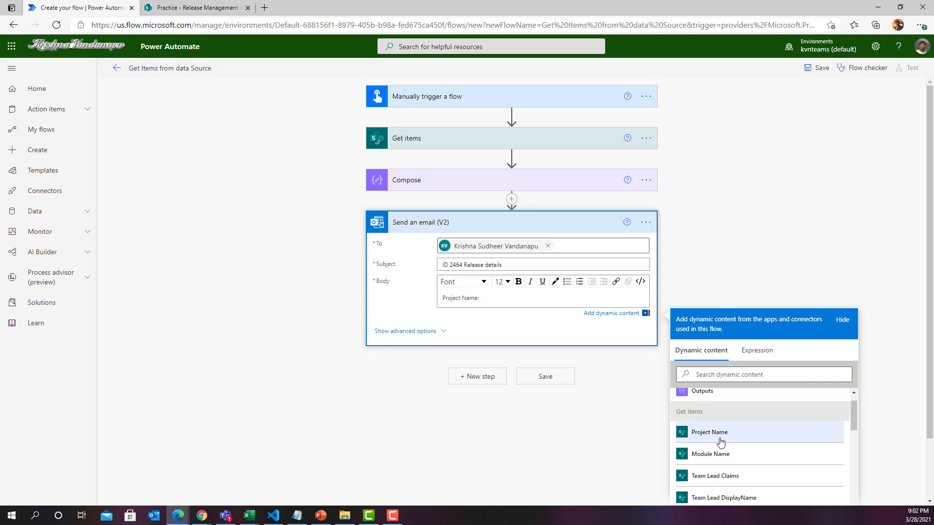
{"action": "left_click", "coordinate": [720, 433]}
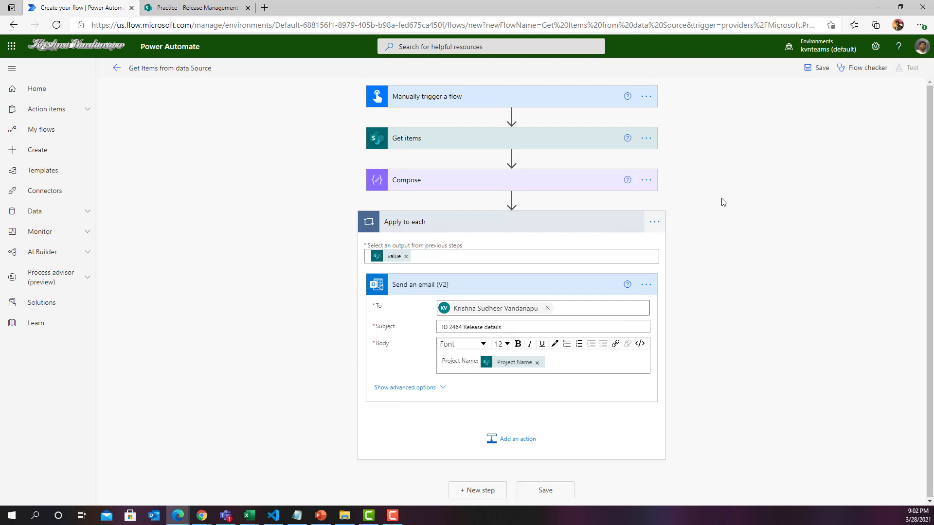
Save the flow and run a manual test of it.
{"action": "left_click", "coordinate": [824, 76]}
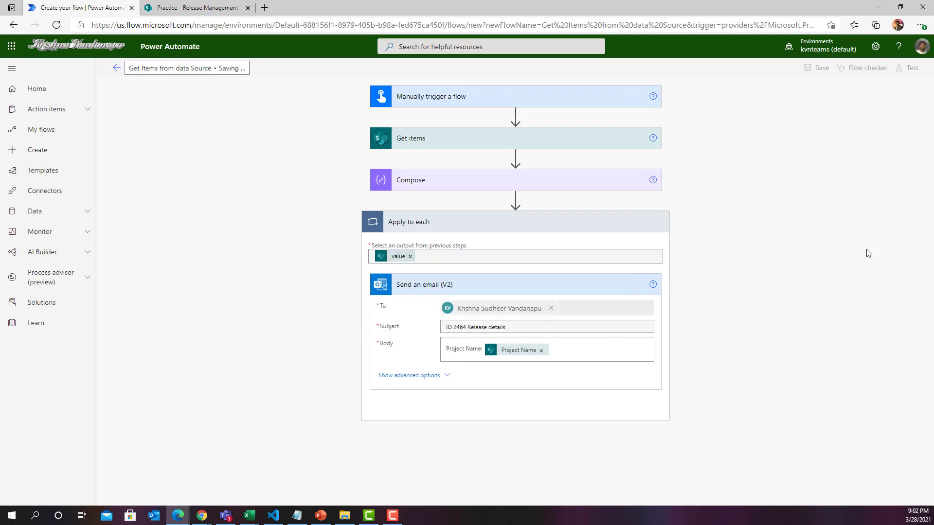
{"action": "left_click", "coordinate": [909, 67]}
{"action": "left_click", "coordinate": [793, 93]}
{"action": "left_click", "coordinate": [793, 488]}
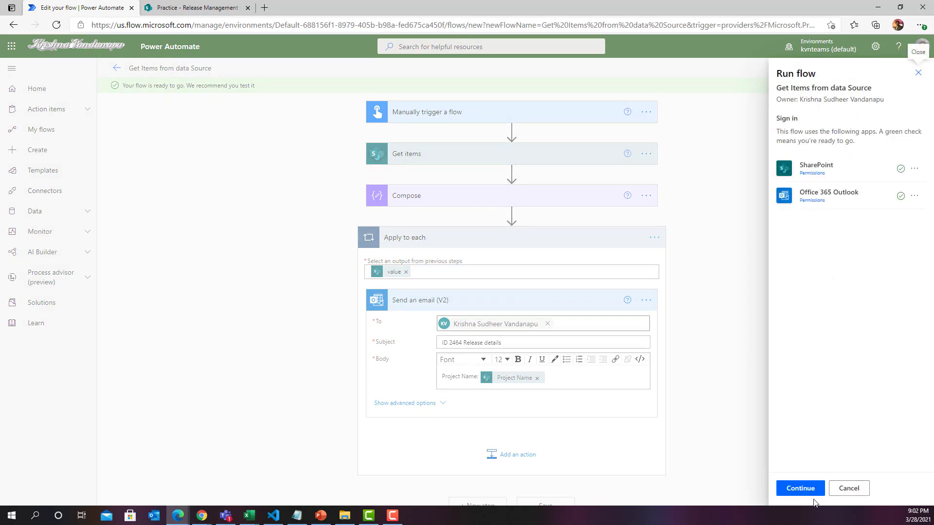
{"action": "left_click", "coordinate": [812, 492]}
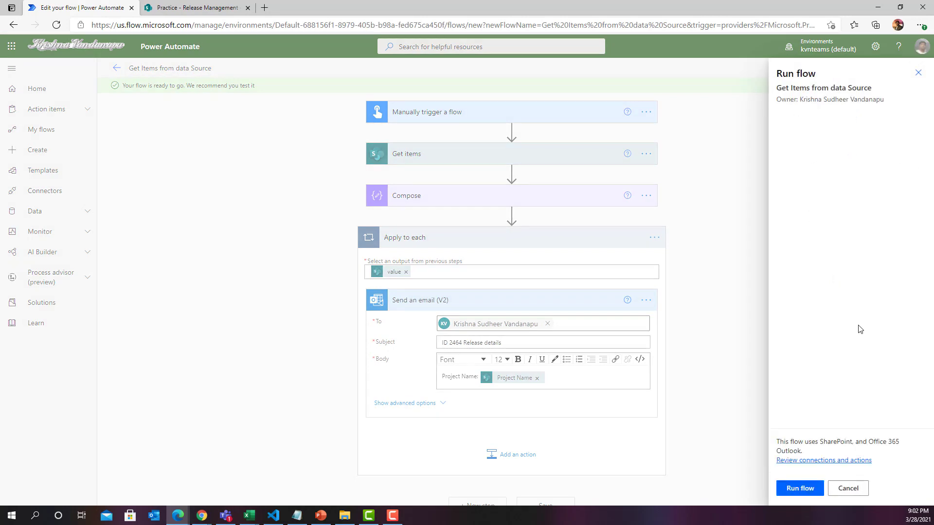
{"action": "left_click", "coordinate": [805, 495]}
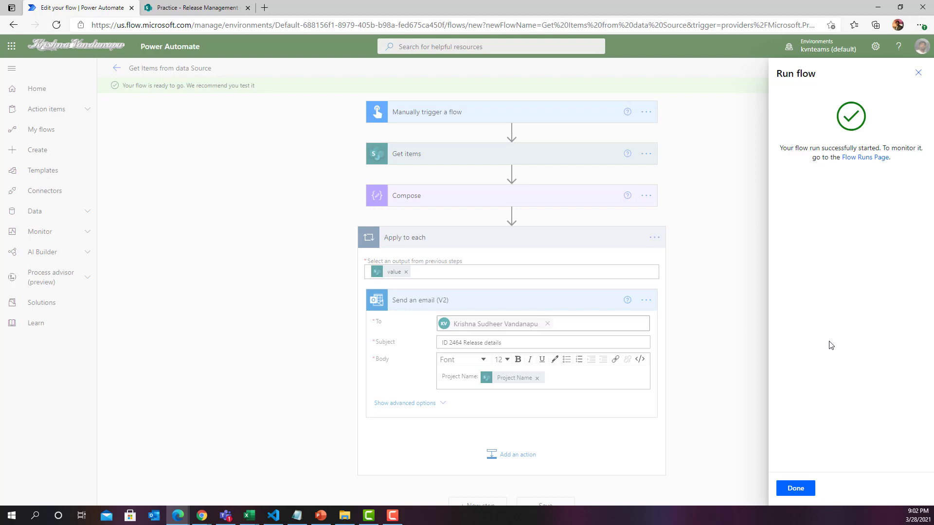
{"action": "left_click", "coordinate": [794, 489]}
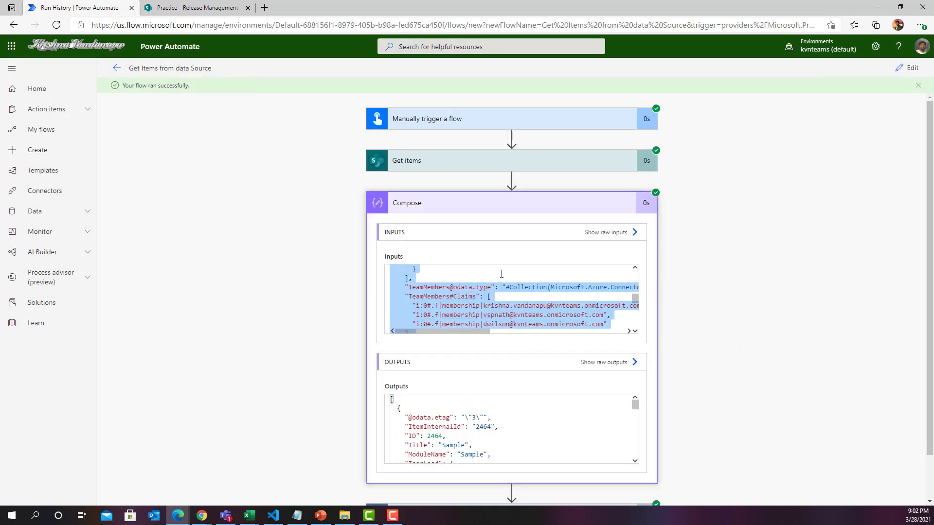
Select the entire Compose output in the flow's run results.
{"action": "left_click", "coordinate": [500, 273]}
{"action": "left_click", "coordinate": [487, 413]}
{"action": "key", "text": "ctrl+a"}
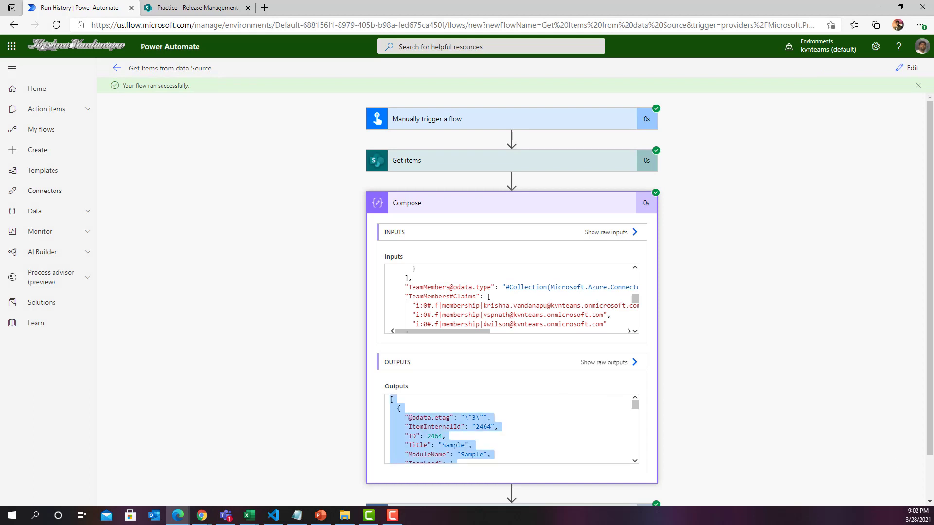
Switch to Visual Studio Code and examine the JSON response's status code and the extent of its value array.
{"action": "key", "text": "alt+Tab"}
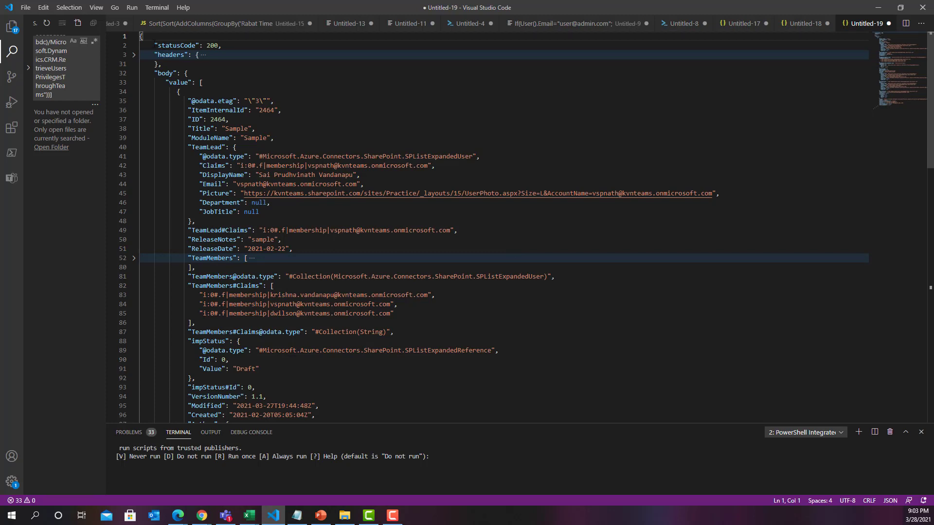
{"action": "left_click_drag", "start_coordinate": [154, 45], "coordinate": [218, 45]}
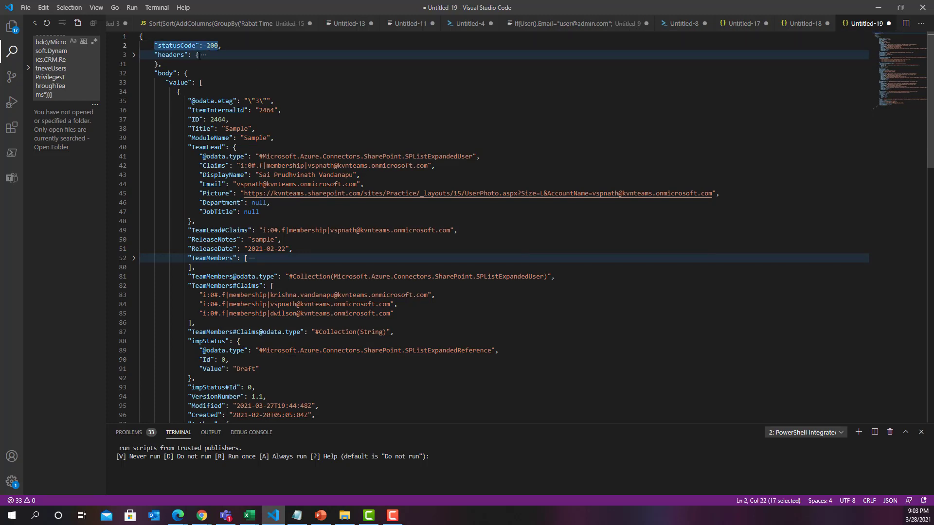
{"action": "key", "text": "Down"}
{"action": "key", "text": "Down"}
{"action": "key", "text": "Down"}
{"action": "key", "text": "Down"}
{"action": "key", "text": "Left"}
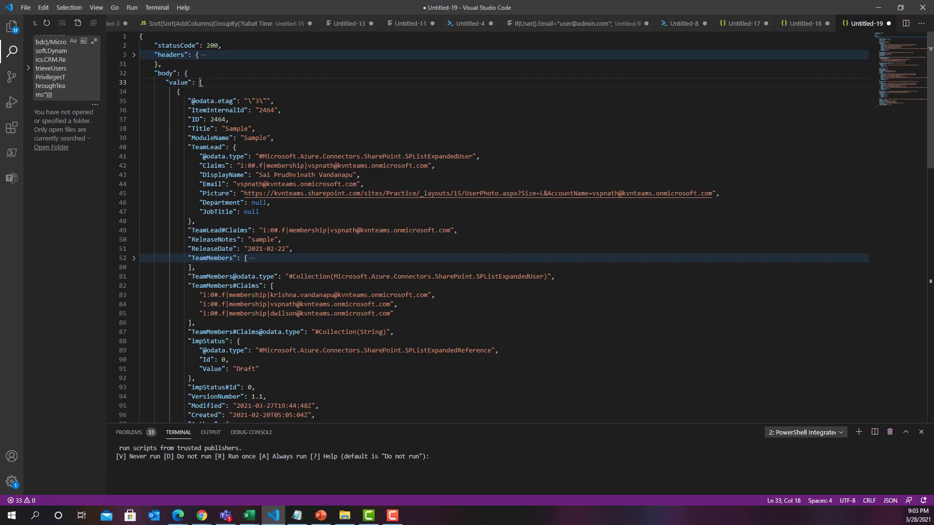
{"action": "scroll", "coordinate": [201, 314], "scroll_direction": "down", "scroll_amount": 20}
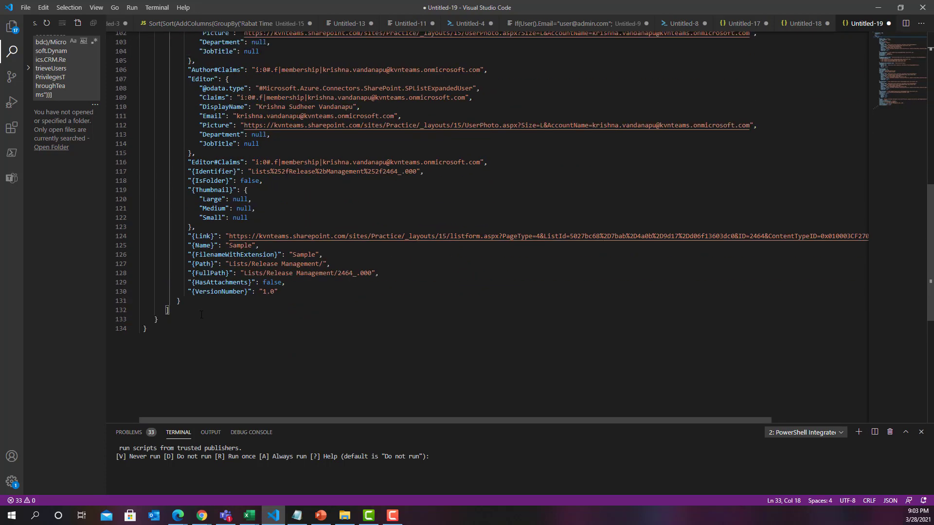
{"action": "scroll", "coordinate": [202, 314], "scroll_direction": "up", "scroll_amount": 20}
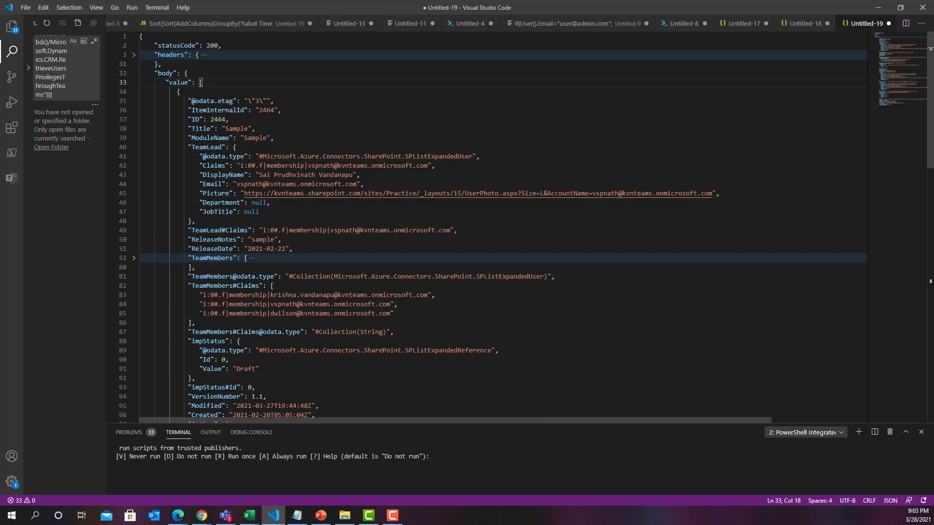
Expand the TeamMembers array and examine the item's ID and remaining fields in the JSON.
{"action": "left_click", "coordinate": [134, 258]}
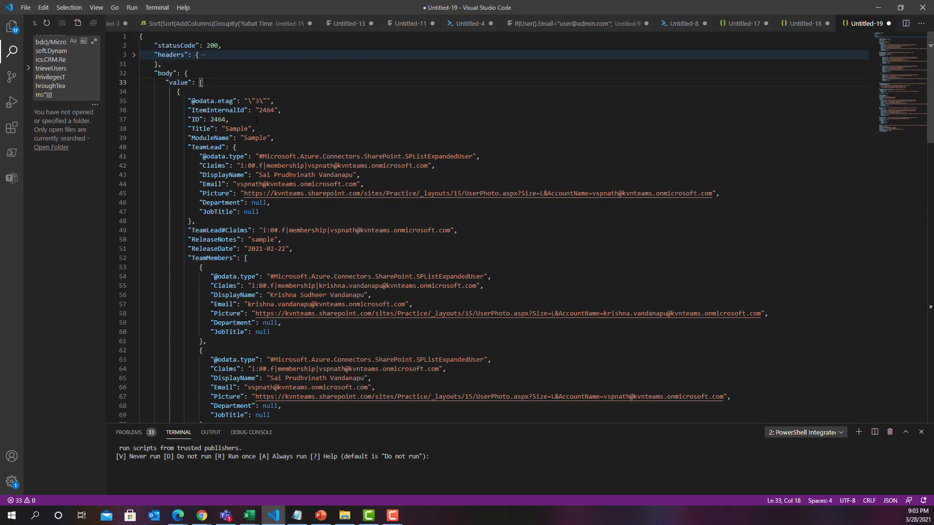
{"action": "double_click", "coordinate": [217, 120]}
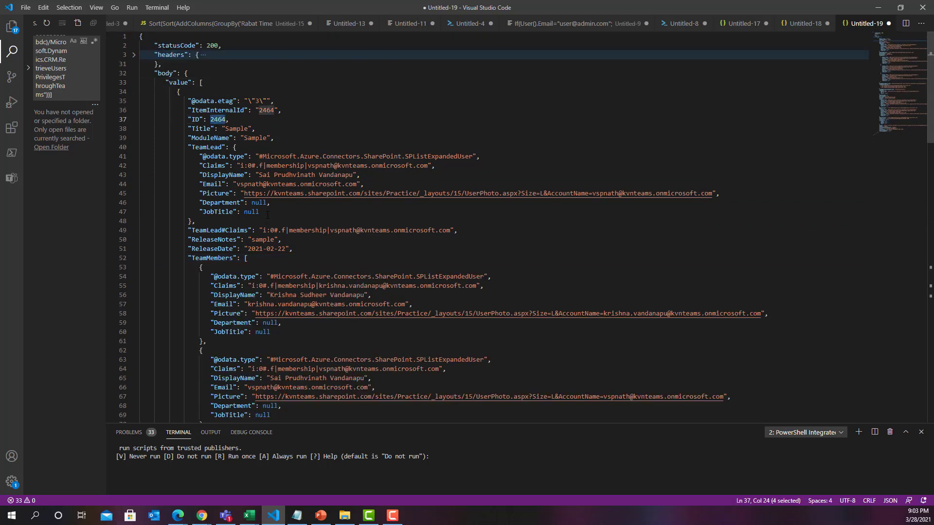
{"action": "scroll", "coordinate": [274, 264], "scroll_direction": "down", "scroll_amount": 20}
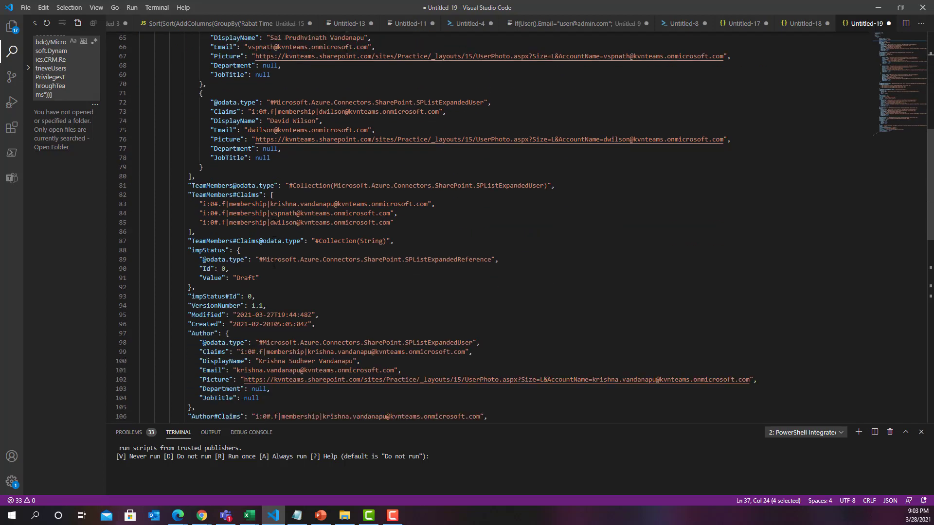
{"action": "scroll", "coordinate": [208, 270], "scroll_direction": "up", "scroll_amount": 20}
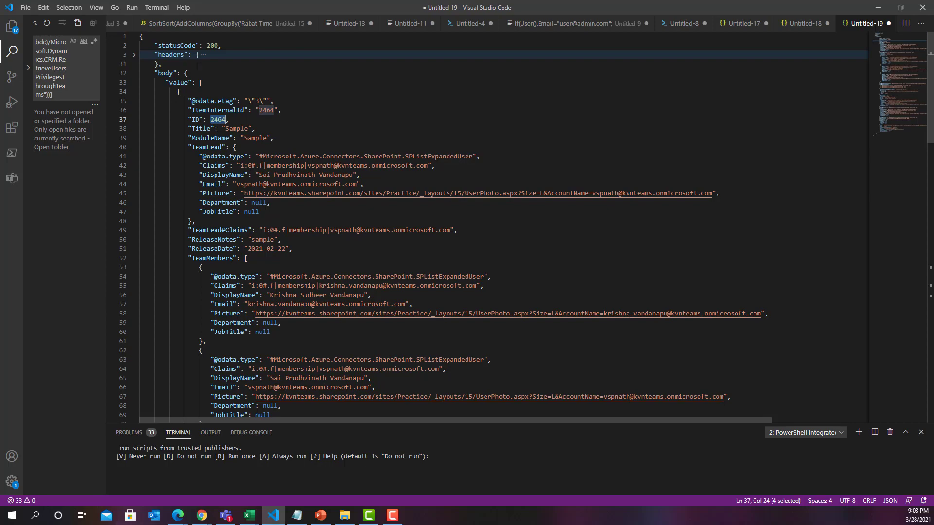
Switch back to Power Automate, examine the Send an email (V2) run inputs inside Apply to each, and reopen the flow for editing.
{"action": "key", "text": "alt+Tab"}
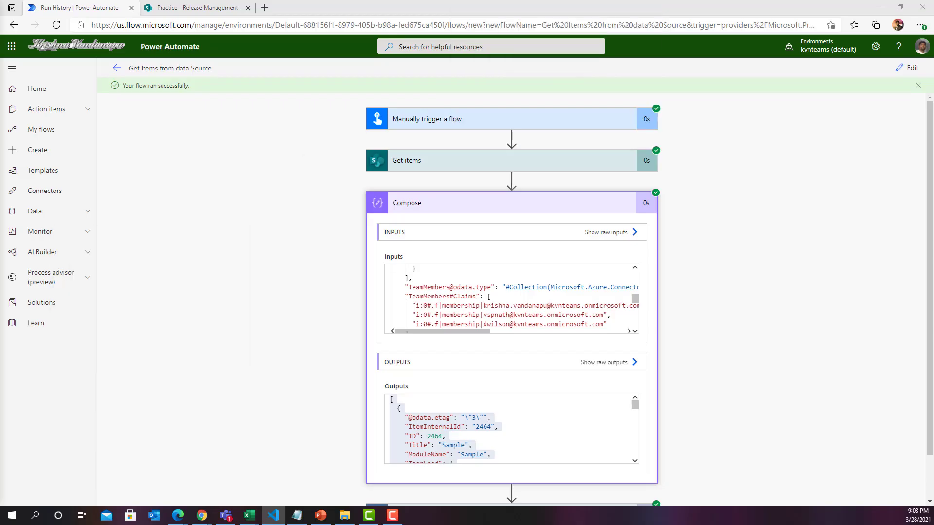
{"action": "scroll", "coordinate": [448, 456], "scroll_direction": "down", "scroll_amount": 1}
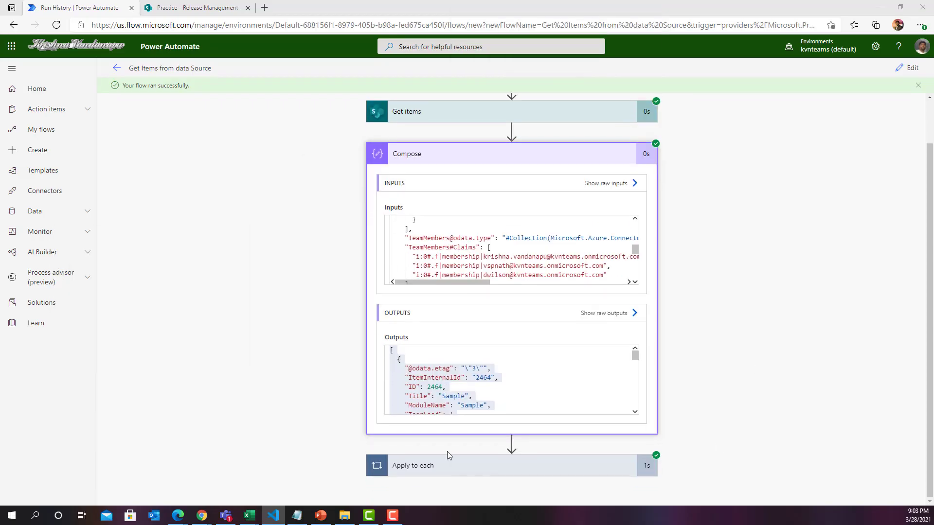
{"action": "left_click", "coordinate": [459, 473]}
{"action": "scroll", "coordinate": [492, 446], "scroll_direction": "down", "scroll_amount": 1}
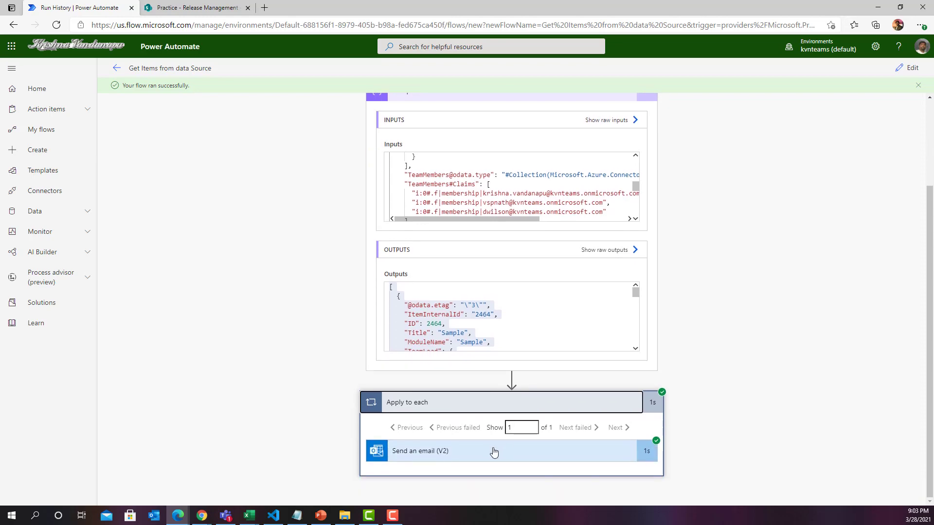
{"action": "left_click", "coordinate": [494, 452]}
{"action": "scroll", "coordinate": [719, 392], "scroll_direction": "down", "scroll_amount": 3}
{"action": "scroll", "coordinate": [691, 380], "scroll_direction": "up", "scroll_amount": 2}
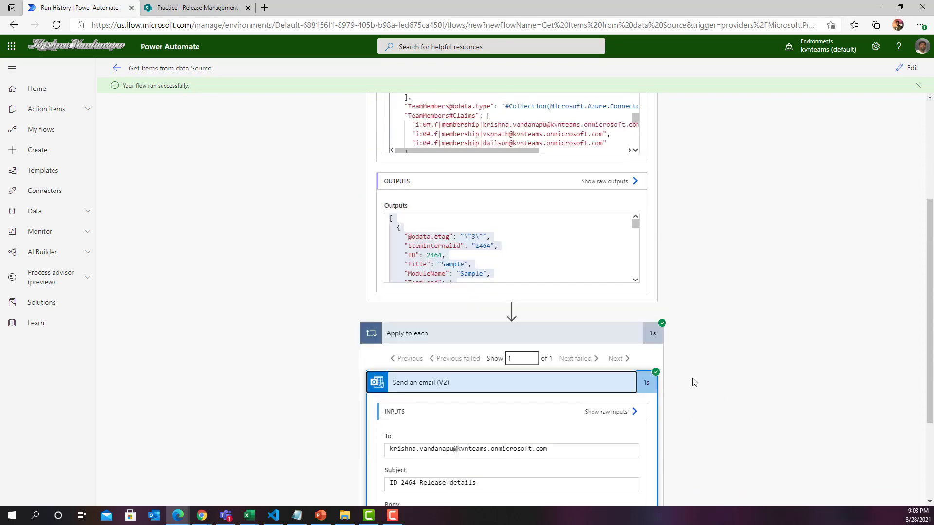
{"action": "scroll", "coordinate": [693, 382], "scroll_direction": "up", "scroll_amount": 3}
{"action": "scroll", "coordinate": [565, 383], "scroll_direction": "down", "scroll_amount": 5}
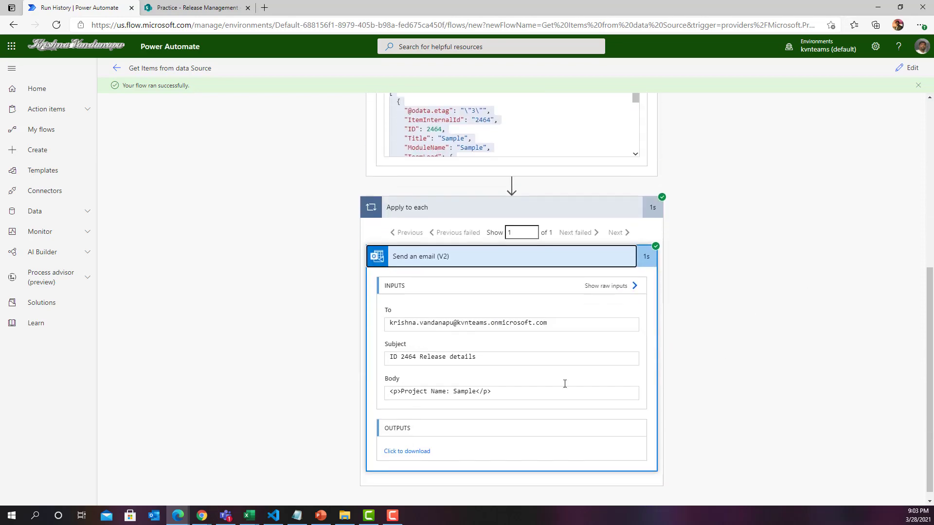
{"action": "left_click", "coordinate": [735, 338]}
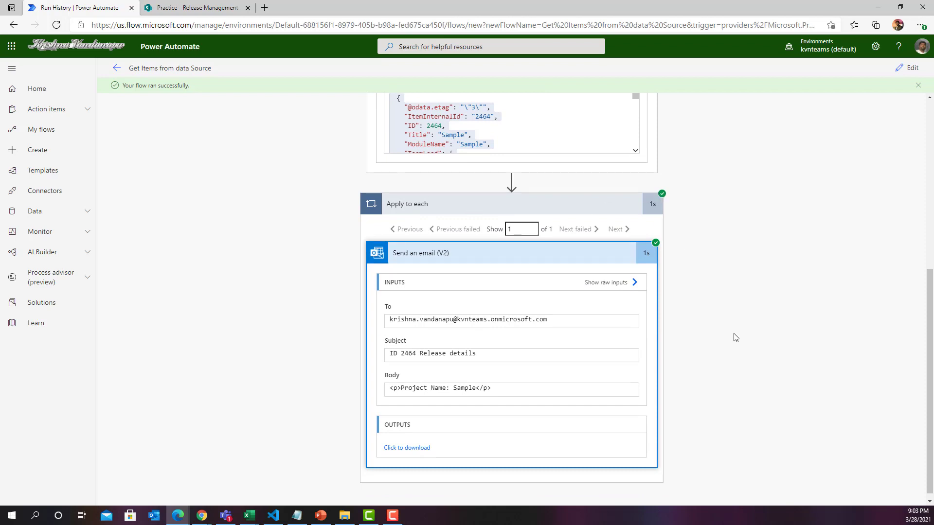
{"action": "left_click", "coordinate": [907, 67]}
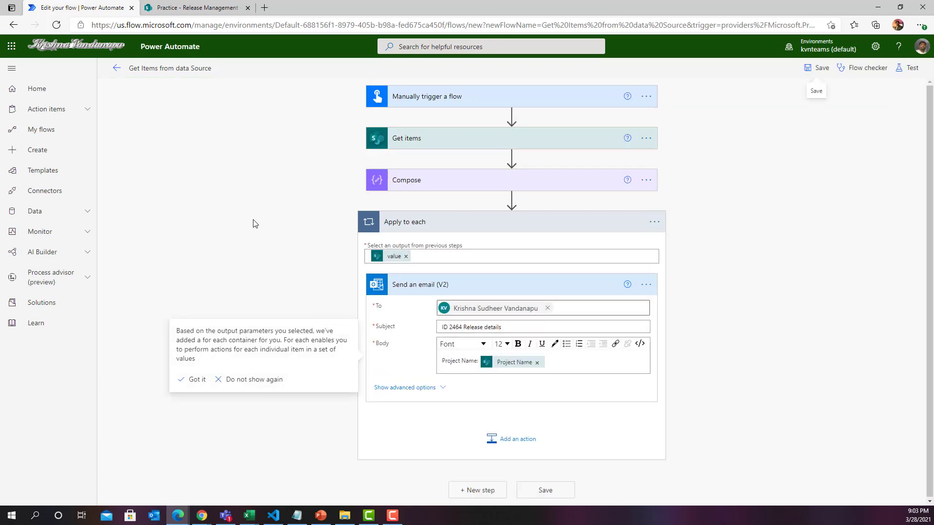
Open aka.ms/servicelimits in a new browser tab and examine the daily request limits by user license, including the Power Automate per user plan.
{"action": "left_click", "coordinate": [264, 8]}
{"action": "type", "text": "aka.ms/servicelimits"}
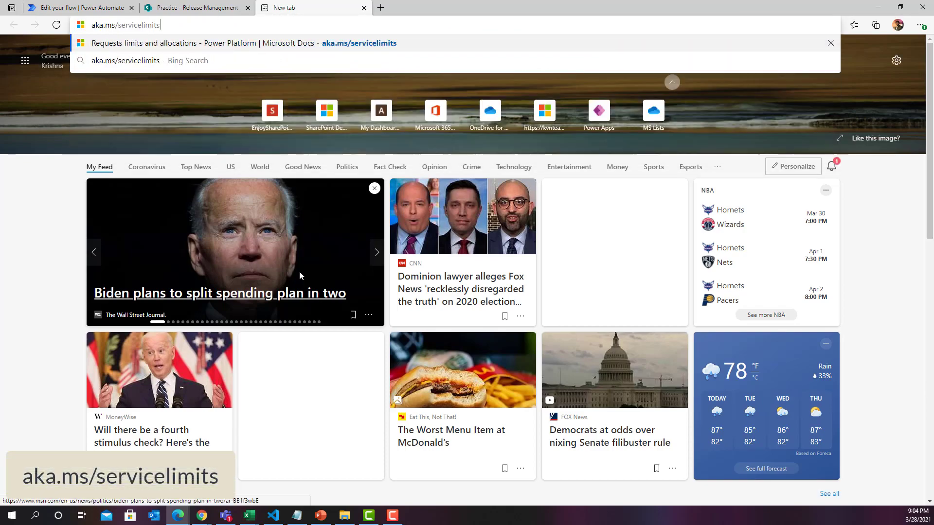
{"action": "key", "text": "Return"}
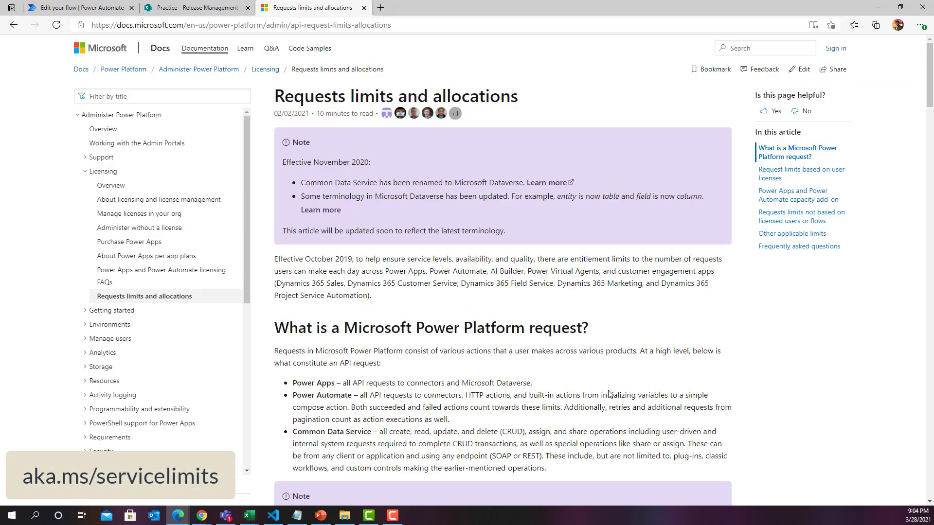
{"action": "scroll", "coordinate": [749, 366], "scroll_direction": "down", "scroll_amount": 10}
{"action": "scroll", "coordinate": [739, 365], "scroll_direction": "up", "scroll_amount": 1}
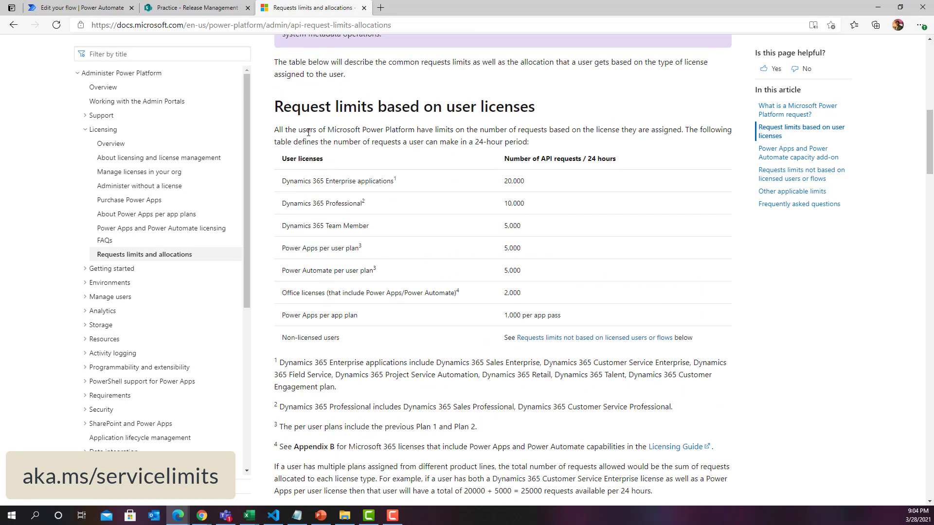
{"action": "left_click_drag", "start_coordinate": [274, 106], "coordinate": [396, 106]}
{"action": "left_click", "coordinate": [566, 105]}
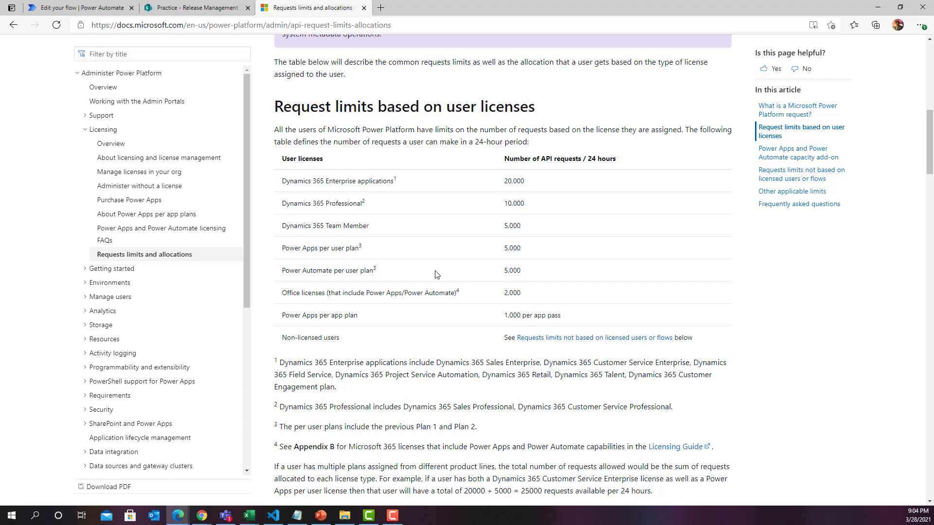
{"action": "left_click_drag", "start_coordinate": [504, 270], "coordinate": [547, 268]}
{"action": "left_click", "coordinate": [547, 269]}
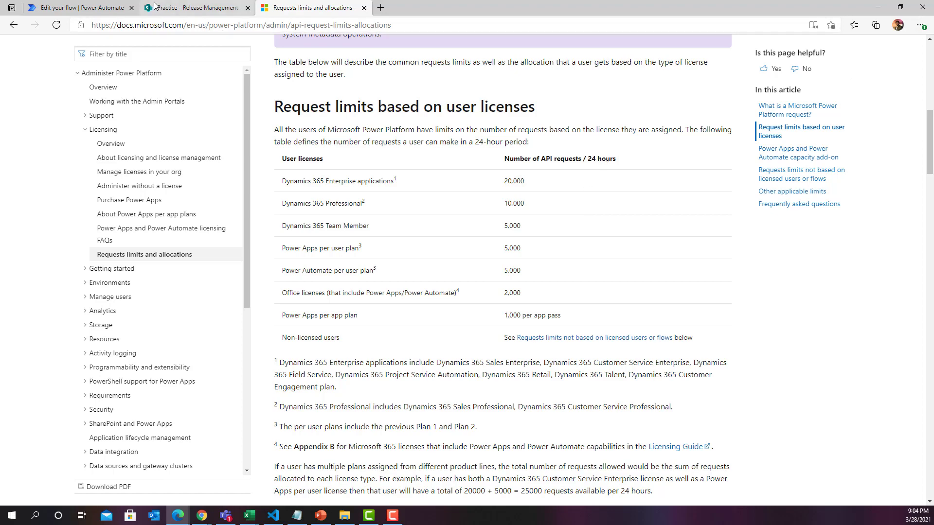
Return to the flow and insert a second Compose action between the existing Compose and Apply to each.
{"action": "left_click", "coordinate": [80, 7]}
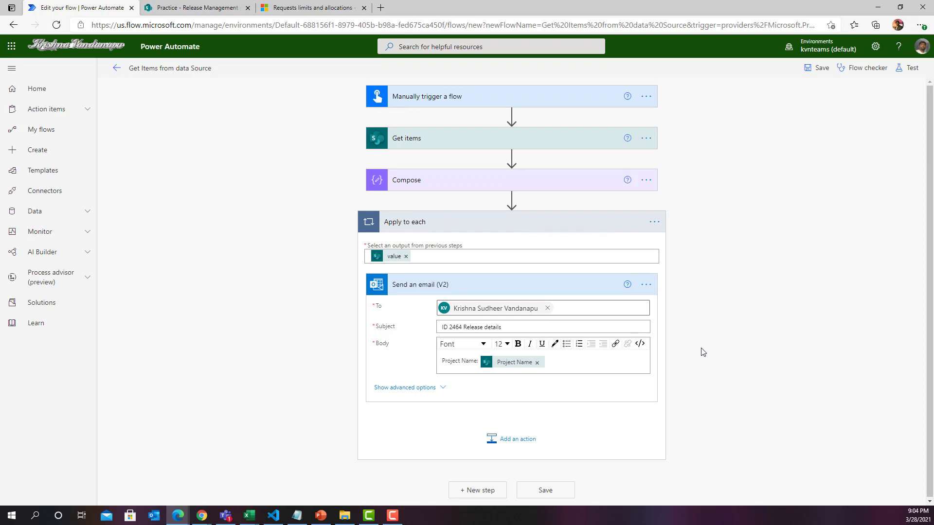
{"action": "left_click", "coordinate": [511, 199]}
{"action": "left_click", "coordinate": [514, 214]}
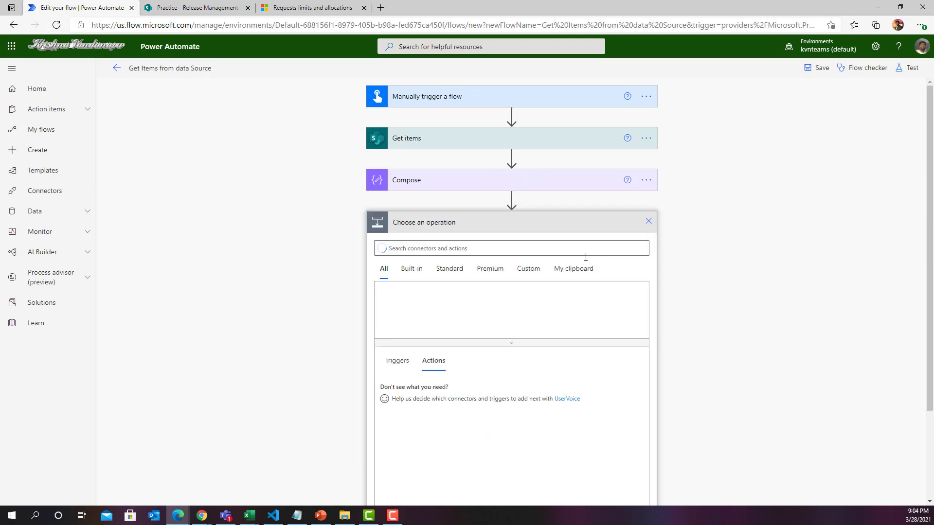
{"action": "type", "text": "Compose"}
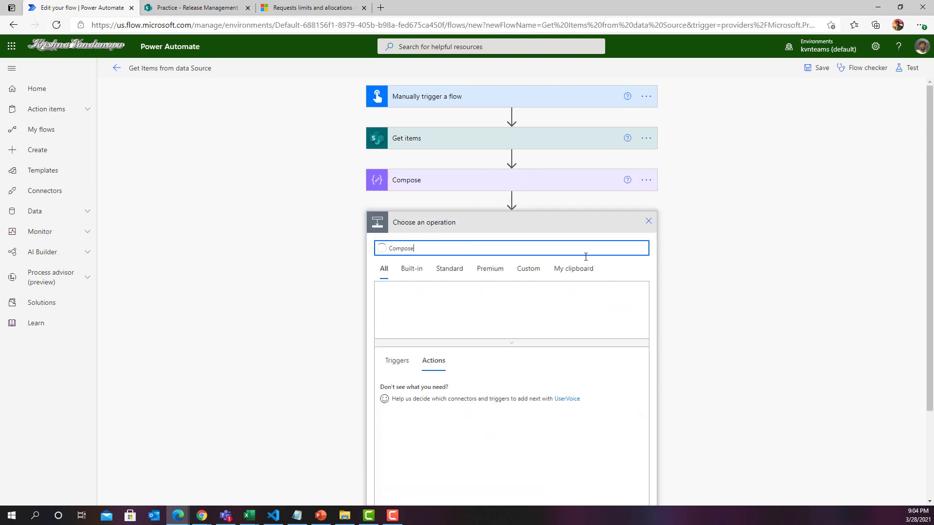
{"action": "left_click", "coordinate": [510, 378]}
Start an expression for the second Compose action's input with outputs('Get_items').
{"action": "left_click", "coordinate": [476, 245]}
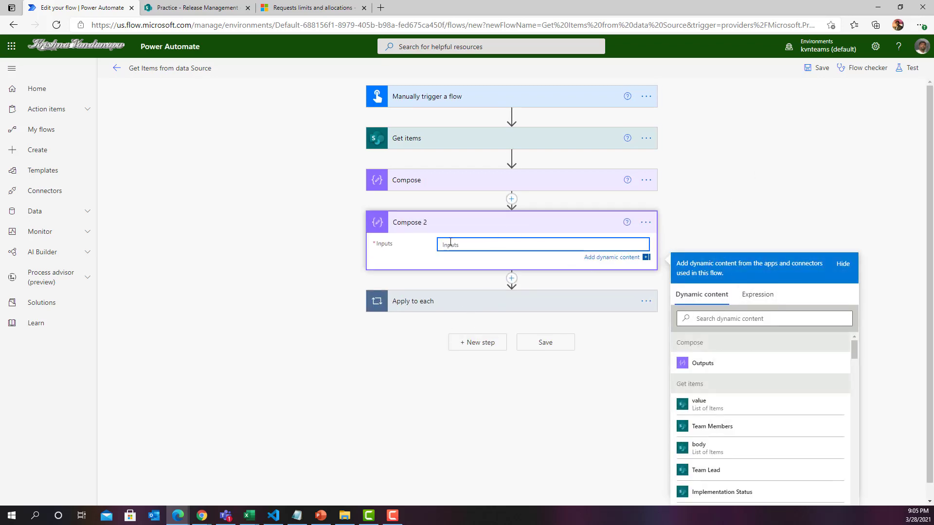
{"action": "left_click", "coordinate": [762, 296]}
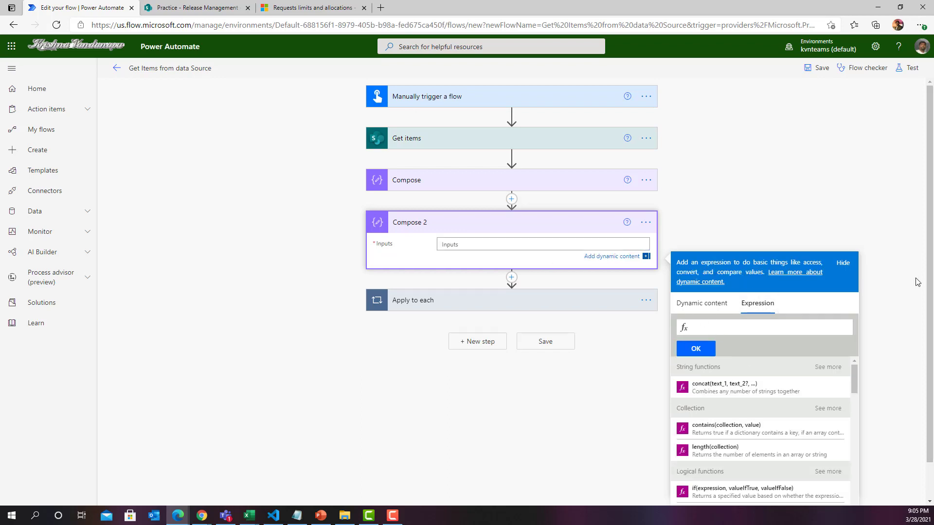
{"action": "type", "text": "out"}
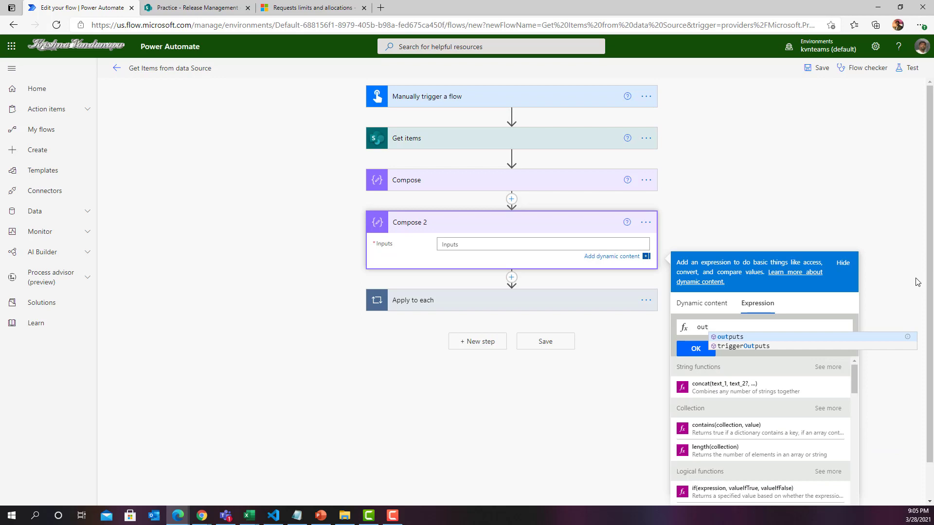
{"action": "type", "text": "puts"}
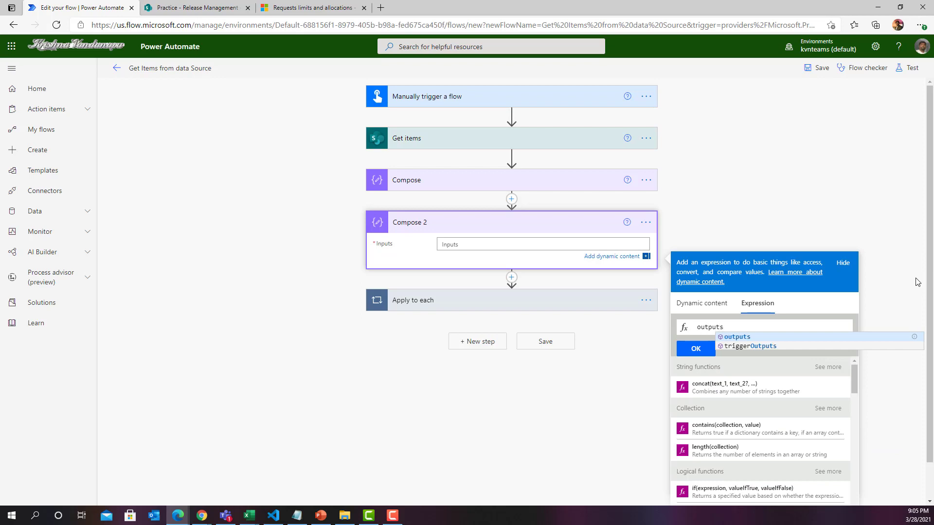
{"action": "type", "text": "("}
{"action": "type", "text": "'get'"}
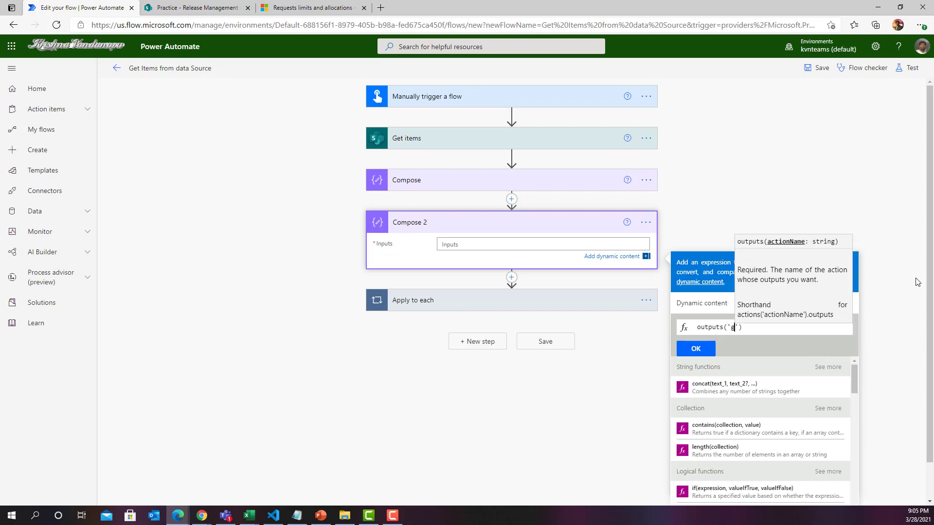
{"action": "key", "text": "Left"}
{"action": "key", "text": "Left"}
{"action": "key", "text": "Left"}
{"action": "key", "text": "BackSpace"}
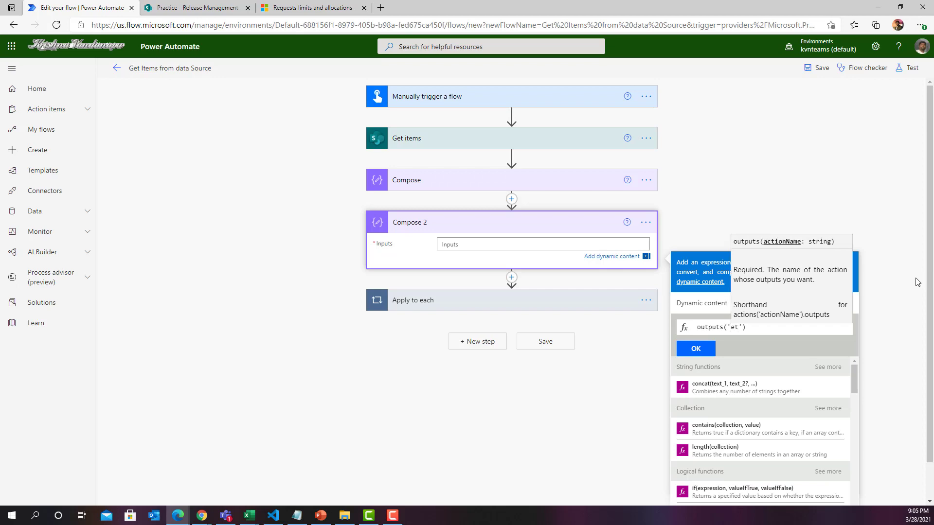
{"action": "type", "text": "G"}
{"action": "key", "text": "Right"}
{"action": "key", "text": "Right"}
{"action": "type", "text": "_"}
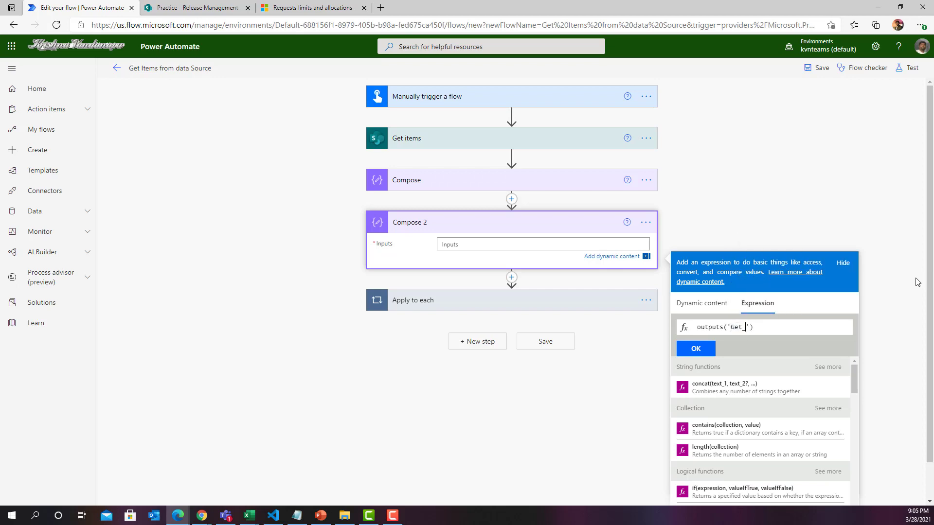
{"action": "type", "text": "I"}
{"action": "key", "text": "BackSpace"}
{"action": "type", "text": "items"}
{"action": "key", "text": "Right"}
{"action": "key", "text": "Right"}
Extend the expression with ?['body/value'][0]?['Title'] to address the first item's title.
{"action": "type", "text": "?"}
{"action": "type", "text": "['bo"}
{"action": "type", "text": "dy/vakye"}
{"action": "key", "text": "BackSpace"}
{"action": "key", "text": "BackSpace"}
{"action": "key", "text": "BackSpace"}
{"action": "type", "text": "lus"}
{"action": "type", "text": "[0"}
{"action": "type", "text": "]"}
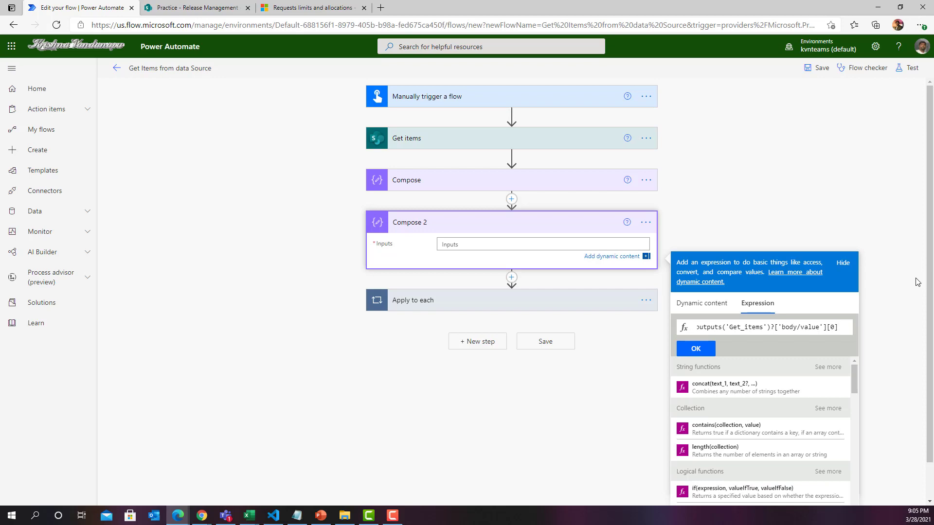
{"action": "type", "text": "?['Tit"}
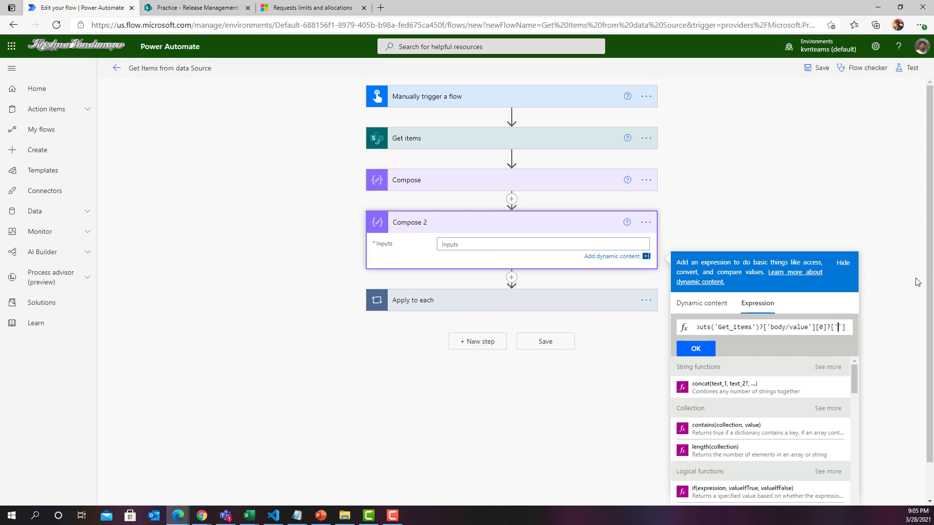
{"action": "type", "text": "le']"}
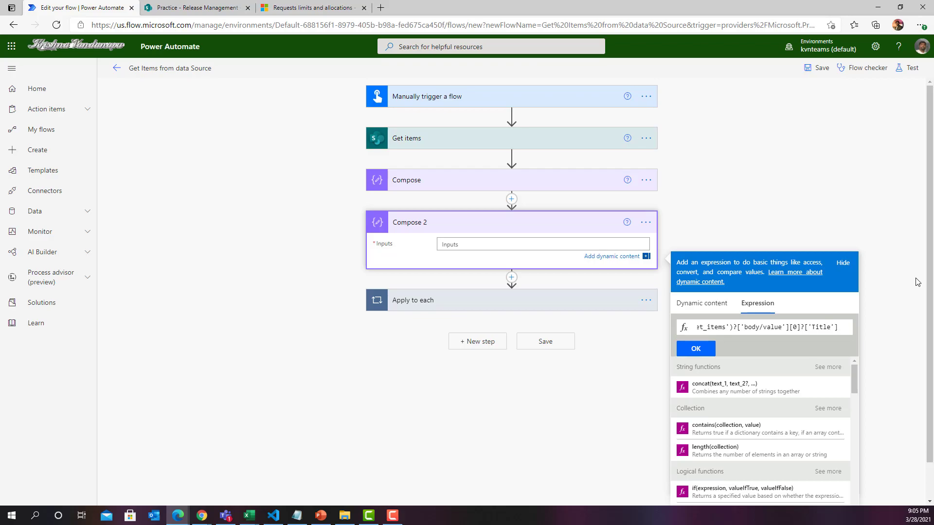
Switch to Visual Studio Code and examine the body, value array and Title property that the expression path refers to.
{"action": "key", "text": "alt+Tab"}
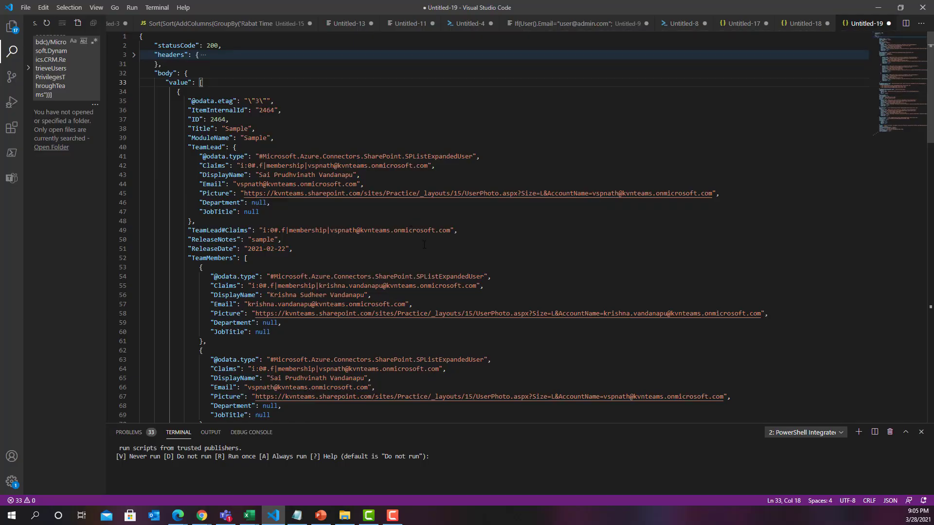
{"action": "double_click", "coordinate": [166, 73]}
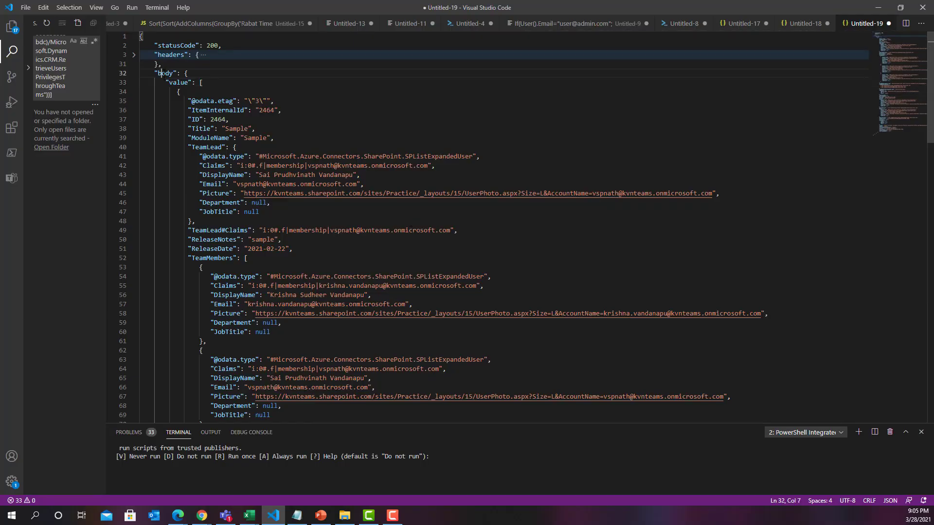
{"action": "left_click", "coordinate": [184, 73]}
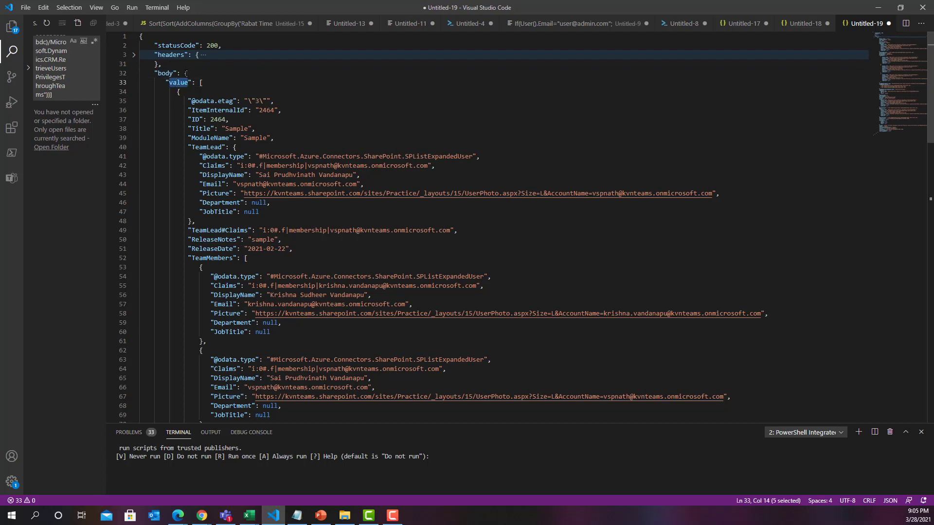
{"action": "left_click", "coordinate": [134, 74]}
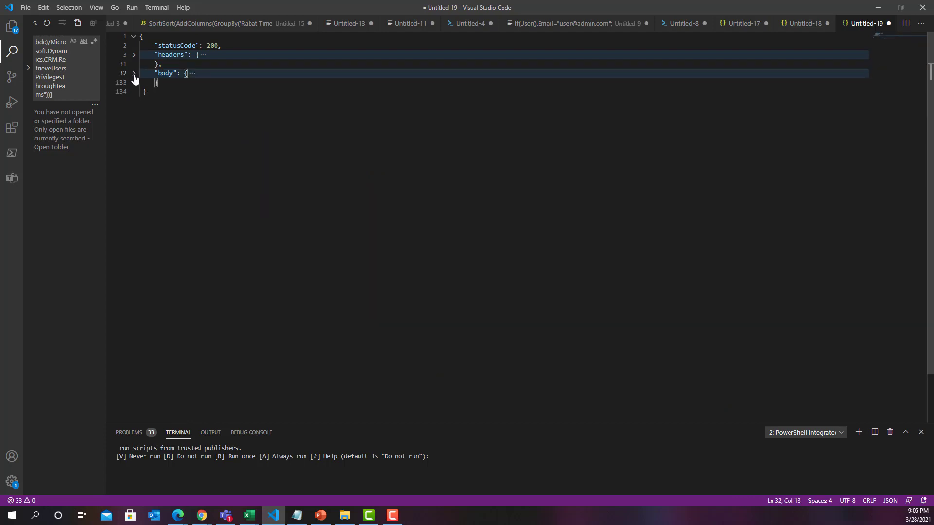
{"action": "left_click", "coordinate": [134, 74]}
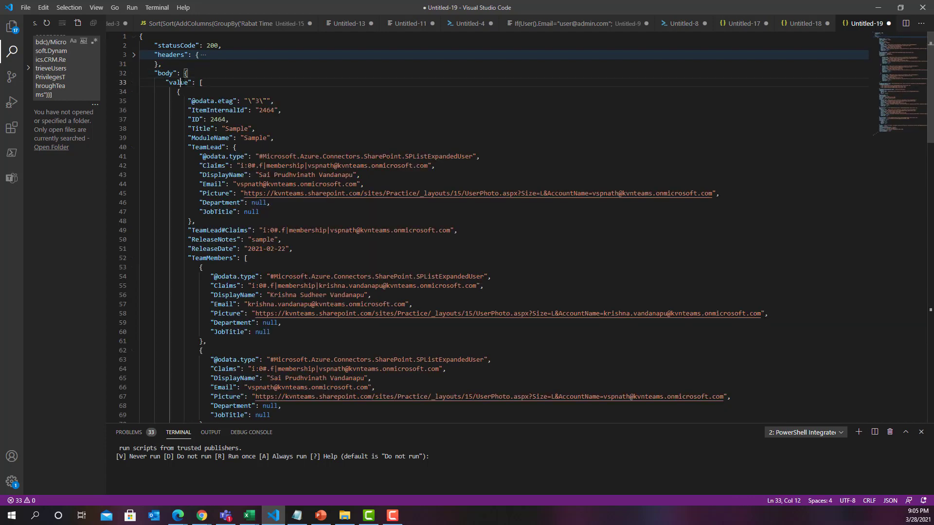
{"action": "double_click", "coordinate": [178, 83]}
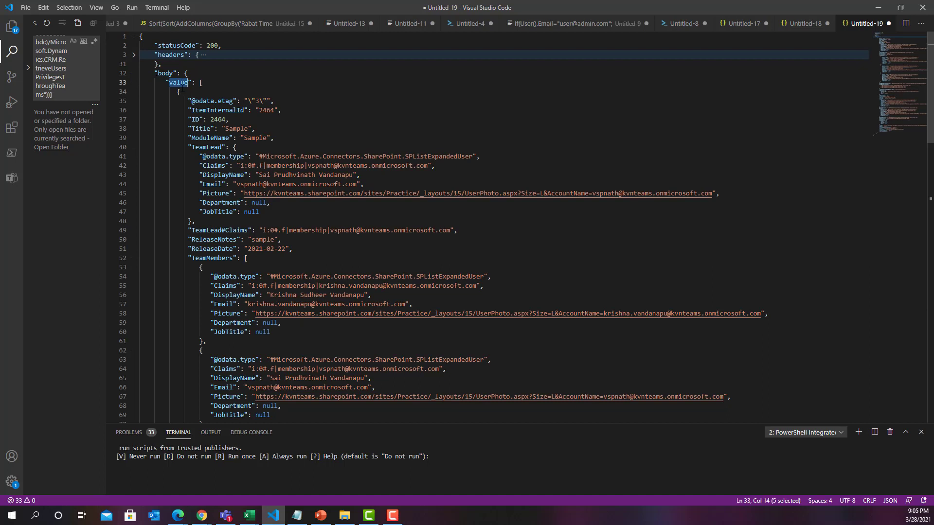
{"action": "left_click", "coordinate": [200, 83]}
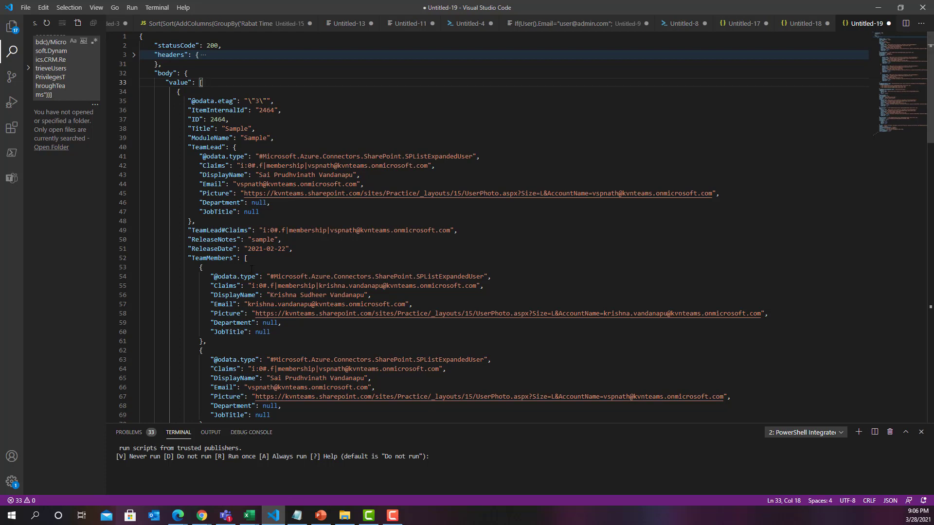
{"action": "double_click", "coordinate": [201, 128]}
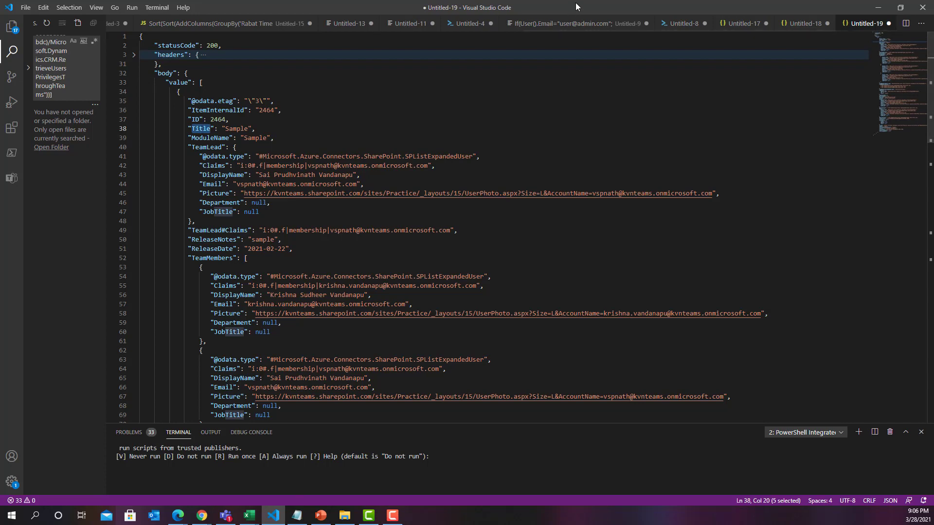
{"action": "left_click_drag", "start_coordinate": [575, 4], "coordinate": [511, 135]}
Return to the flow, check the expression from its start, and insert it as the Compose 2 input.
{"action": "left_click", "coordinate": [274, 516]}
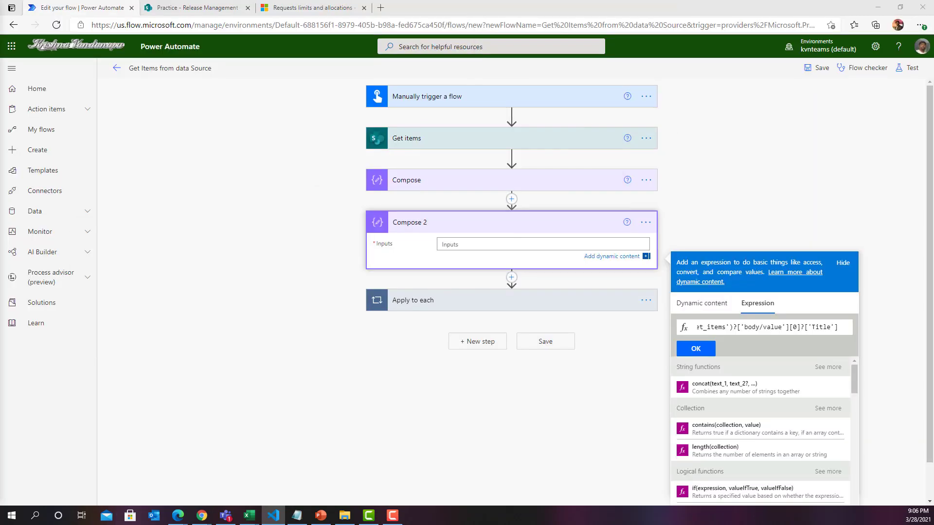
{"action": "left_click", "coordinate": [777, 326]}
{"action": "key", "text": "Home"}
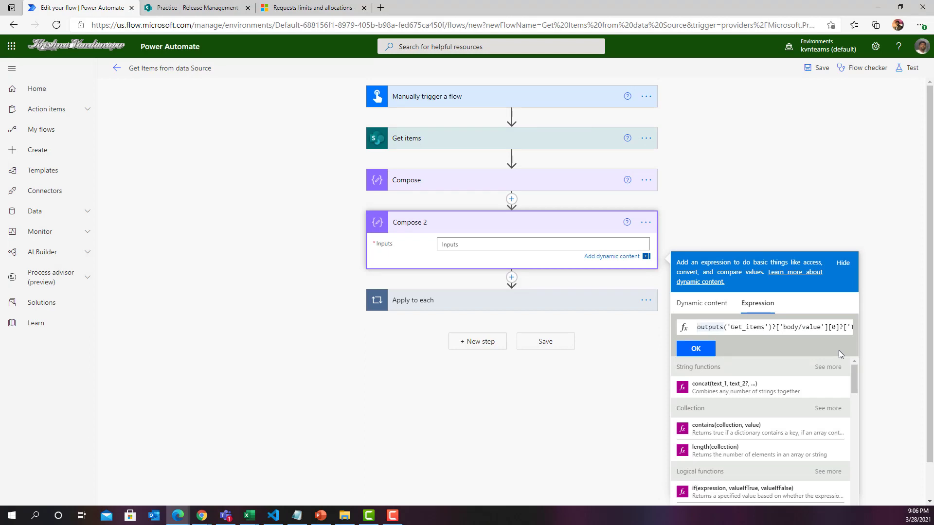
{"action": "left_click", "coordinate": [713, 351]}
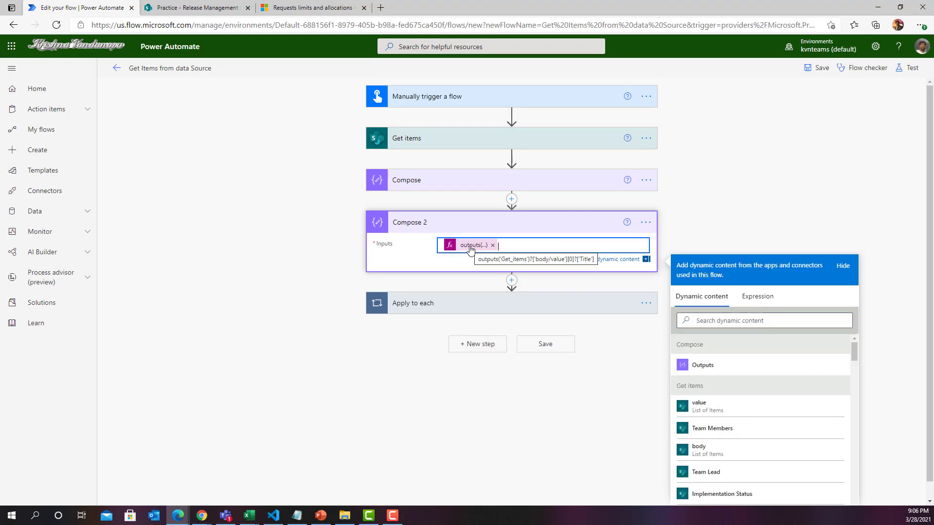
Save and test the flow manually, and expand the Compose 2 action in the run results.
{"action": "left_click", "coordinate": [909, 68]}
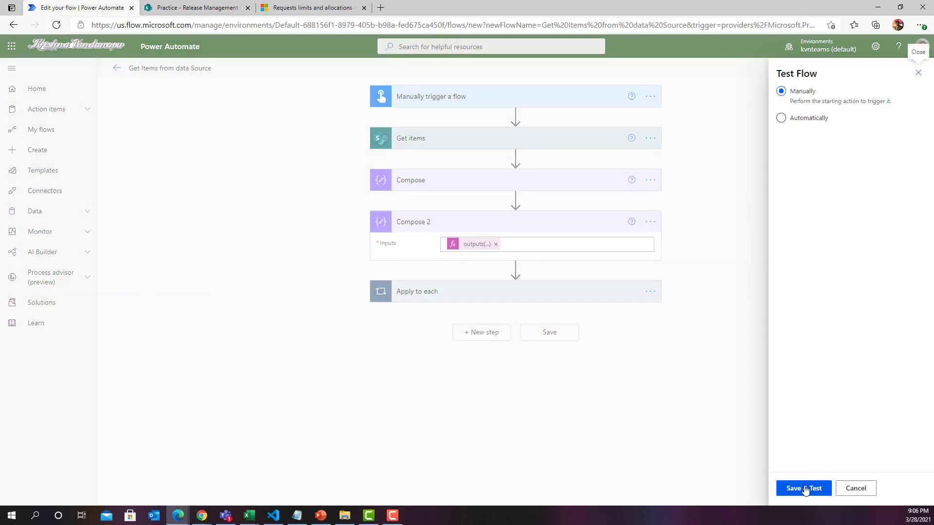
{"action": "left_click", "coordinate": [805, 489]}
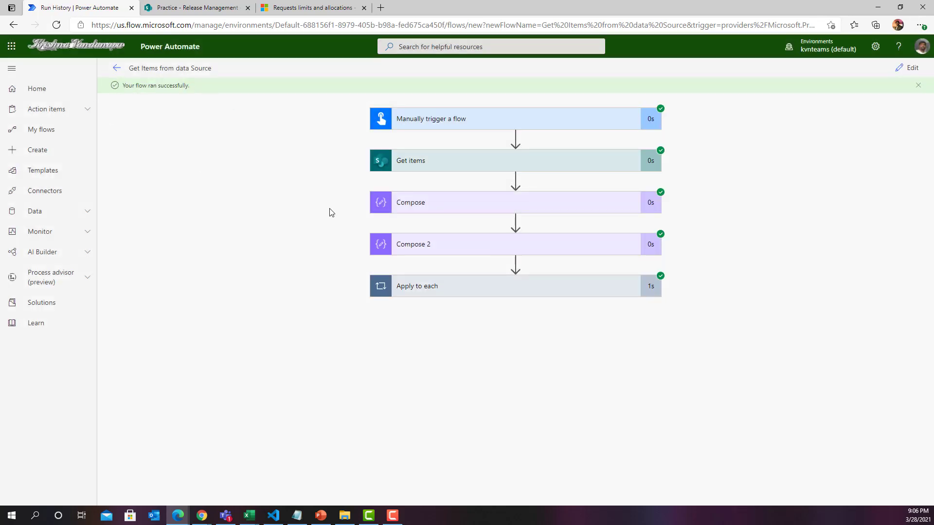
{"action": "left_click", "coordinate": [432, 241]}
{"action": "left_click", "coordinate": [429, 311]}
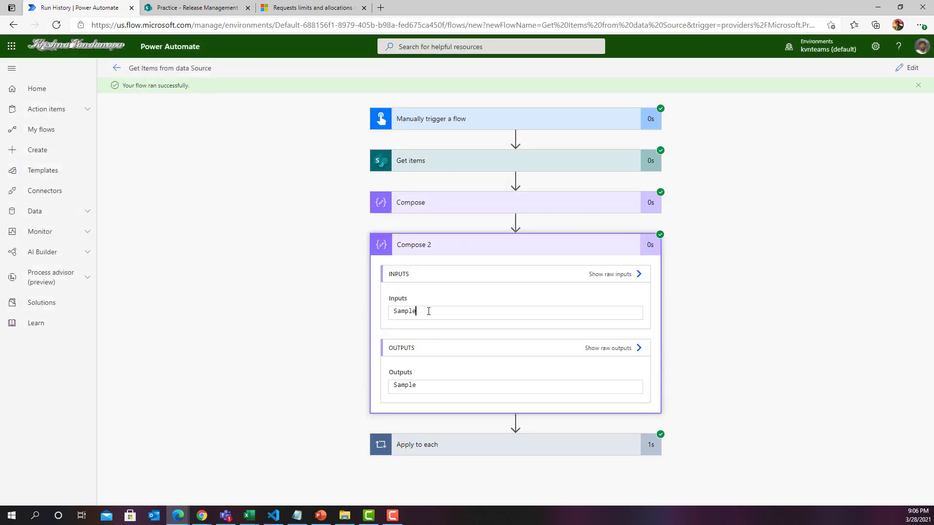
Compare the Compose 2 input with the Project Name of item 2464 in the SharePoint Release Management list.
{"action": "left_click_drag", "start_coordinate": [428, 311], "coordinate": [382, 313]}
{"action": "left_click", "coordinate": [426, 314]}
{"action": "key", "text": "ctrl+a"}
{"action": "left_click", "coordinate": [194, 12]}
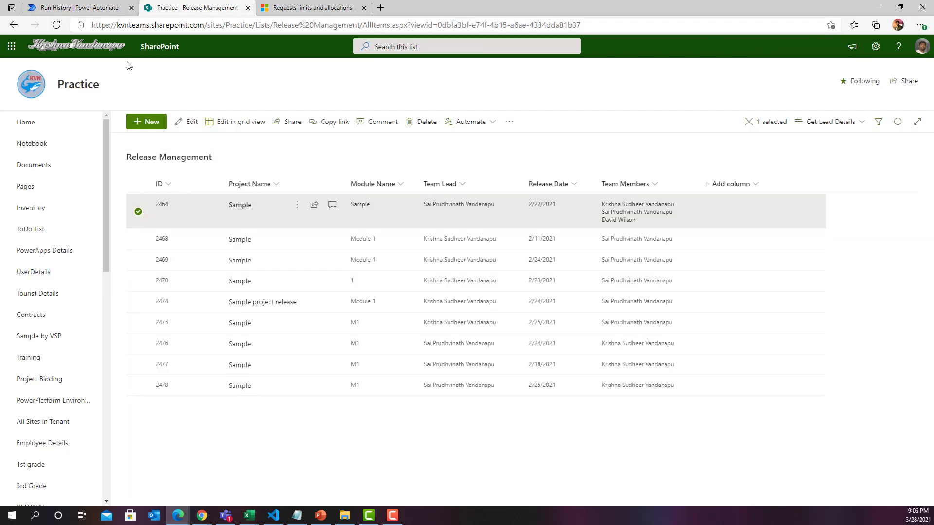
{"action": "key", "text": "ctrl+shift+Tab"}
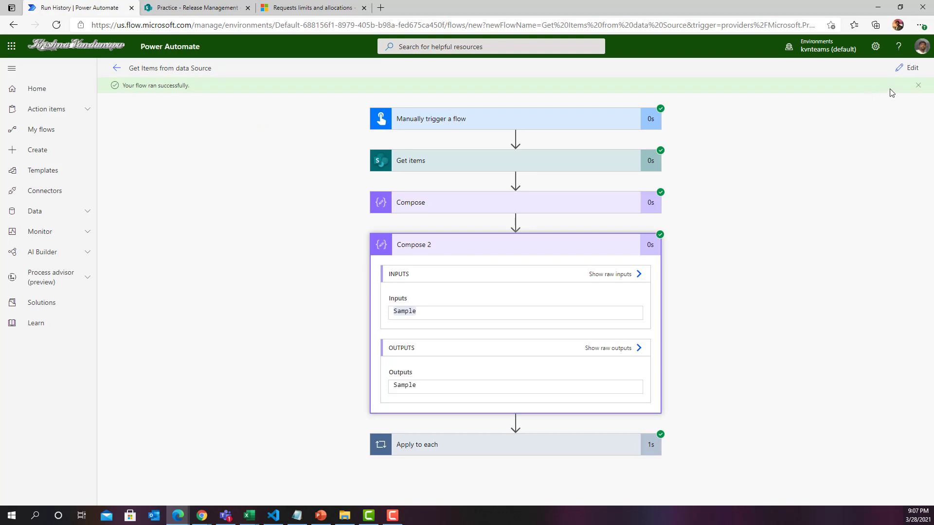
Reopen the flow for editing and review the full Compose 2 expression against the Get items settings.
{"action": "left_click", "coordinate": [907, 68]}
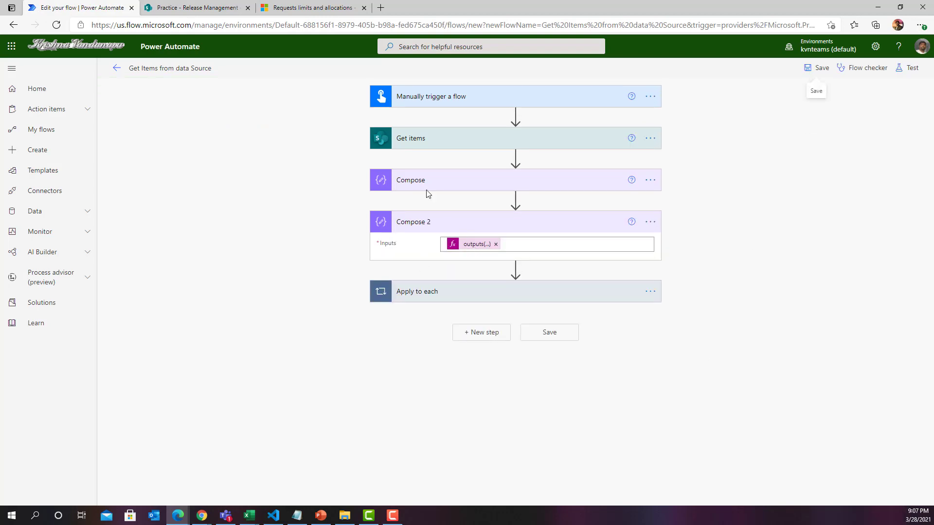
{"action": "left_click", "coordinate": [475, 244]}
{"action": "left_click", "coordinate": [474, 414]}
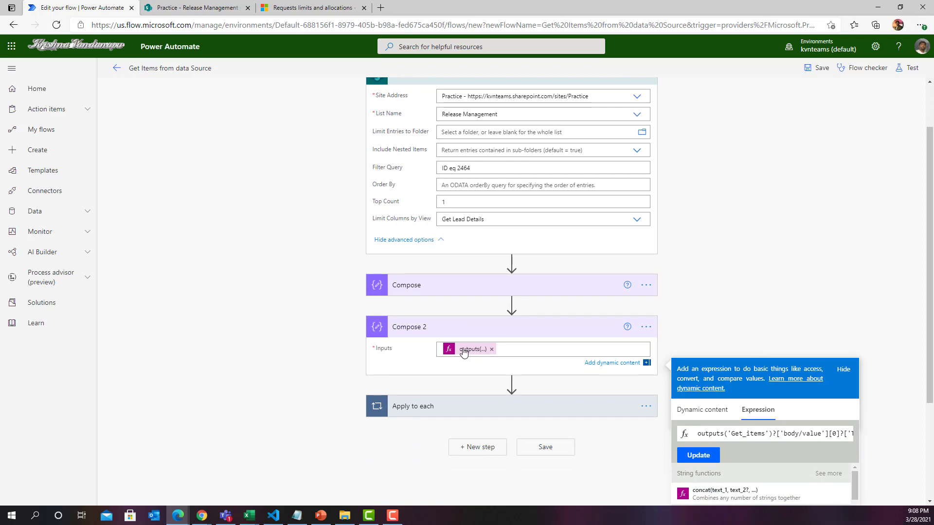
{"action": "key", "text": "End"}
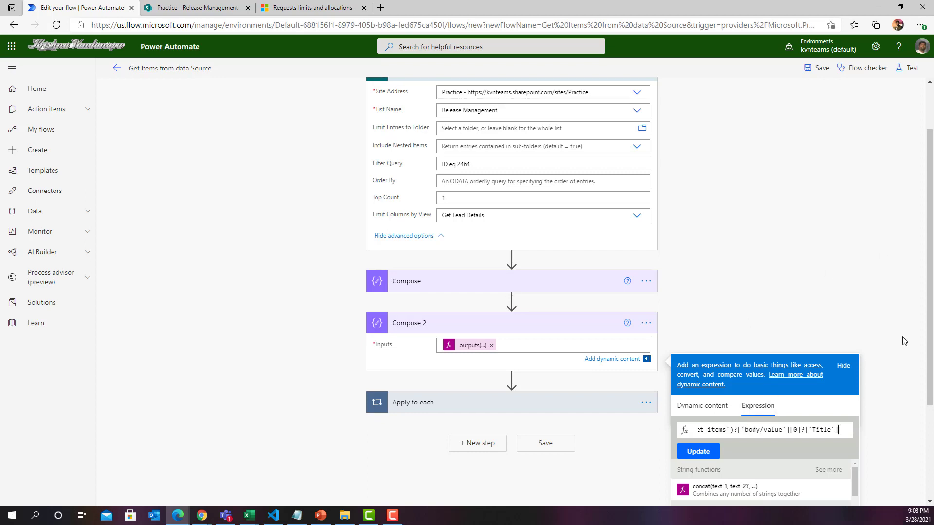
{"action": "scroll", "coordinate": [723, 228], "scroll_direction": "down", "scroll_amount": 3}
{"action": "left_click", "coordinate": [698, 309]}
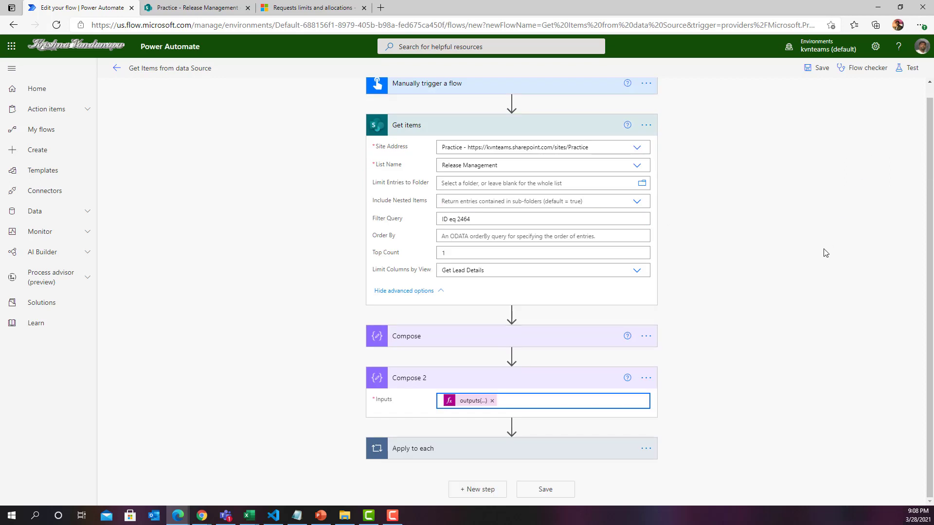
Turn on Experimental Features in the Power Automate settings, save the change and reload the site.
{"action": "left_click", "coordinate": [876, 47]}
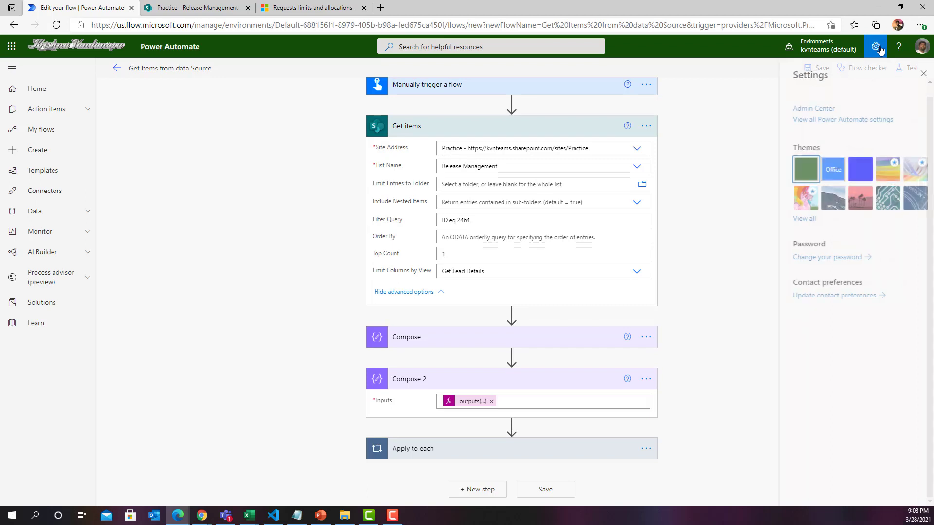
{"action": "left_click", "coordinate": [803, 120]}
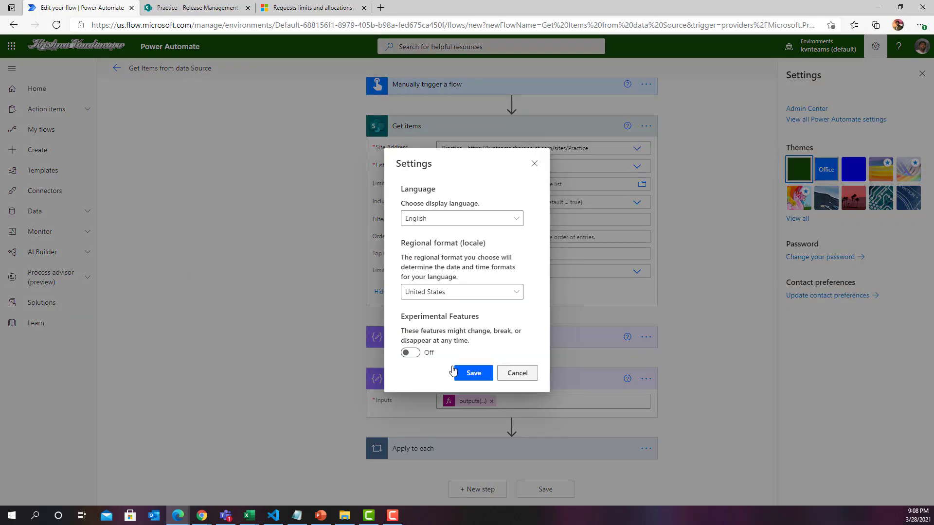
{"action": "left_click", "coordinate": [413, 353]}
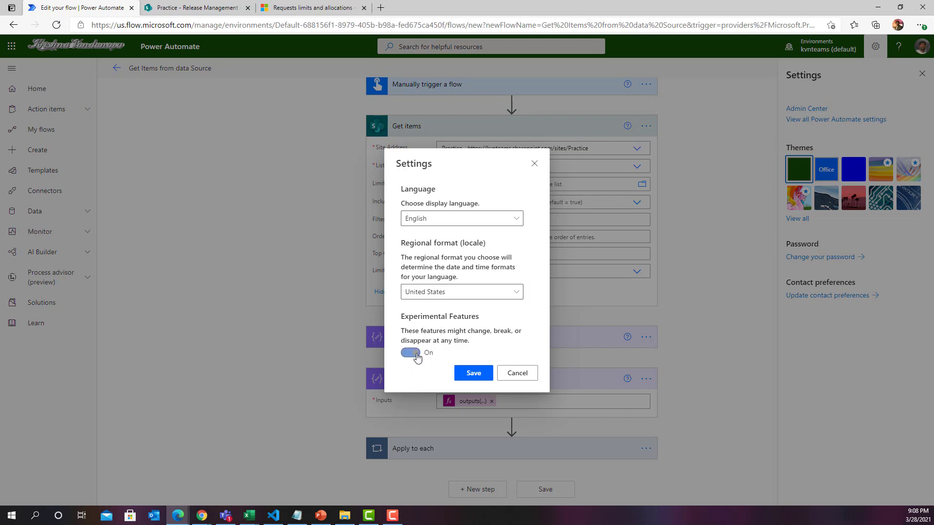
{"action": "left_click", "coordinate": [472, 374]}
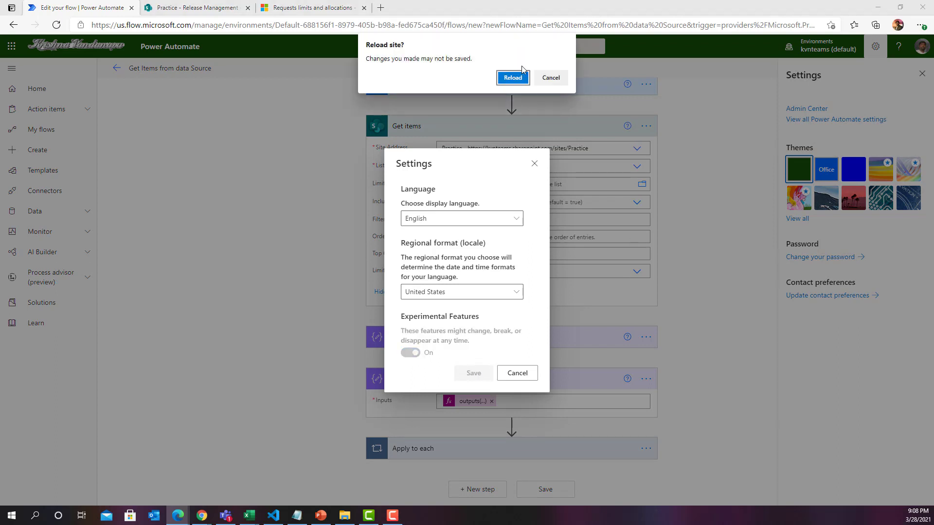
{"action": "left_click", "coordinate": [517, 79]}
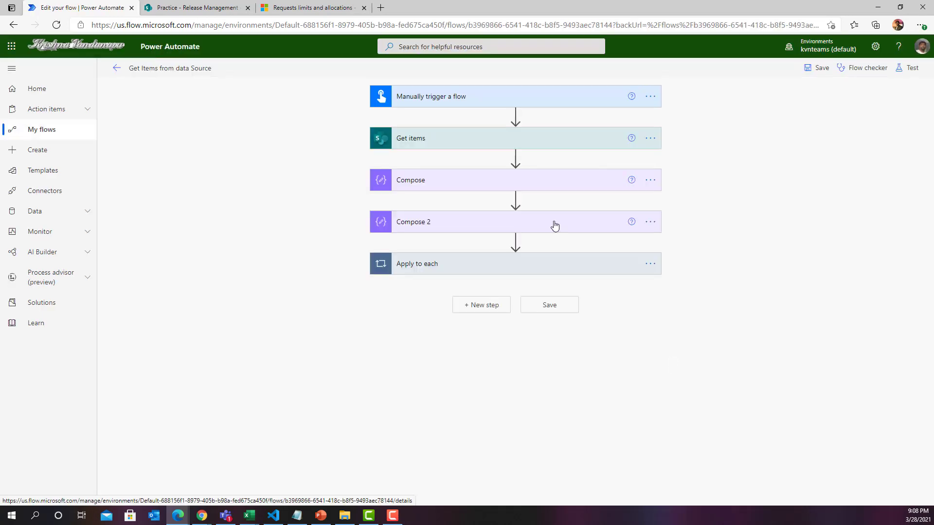
Open the Compose 2 input in the new expression editor and copy its entire expression.
{"action": "left_click", "coordinate": [553, 224]}
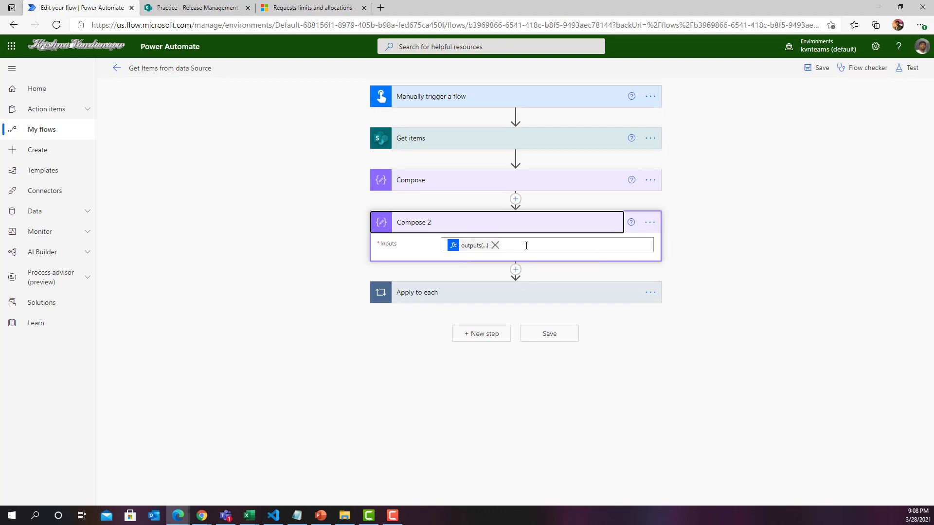
{"action": "left_click", "coordinate": [481, 245]}
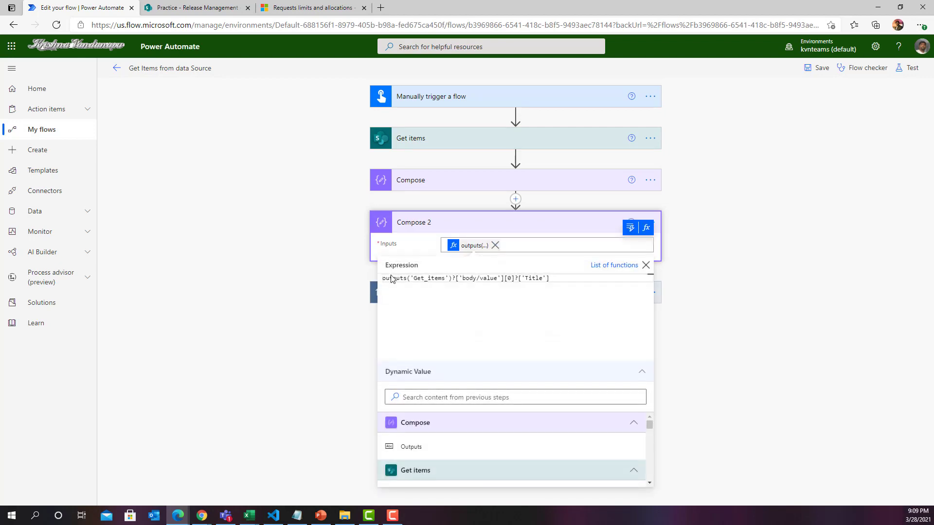
{"action": "left_click_drag", "start_coordinate": [550, 278], "coordinate": [380, 282]}
{"action": "key", "text": "ctrl+c"}
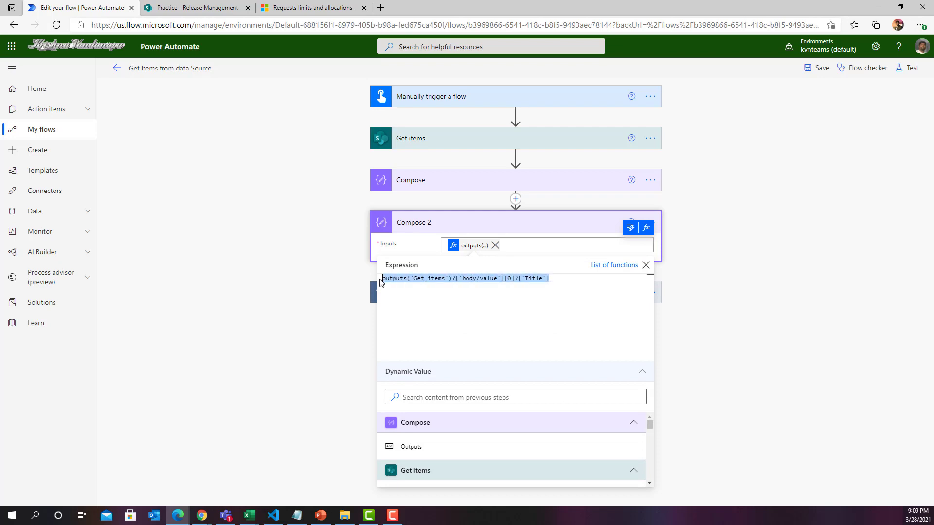
{"action": "left_click", "coordinate": [410, 305]}
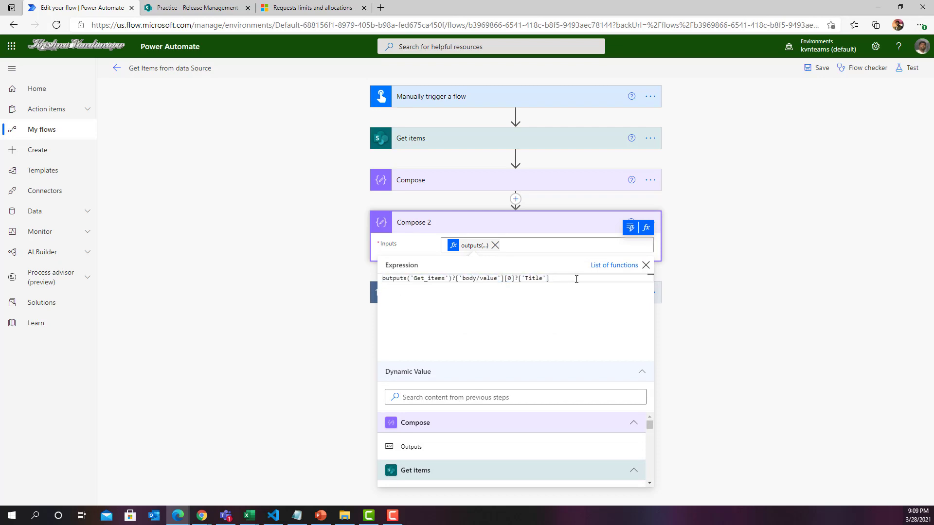
{"action": "key", "text": "ctrl+shift+Left"}
{"action": "left_click", "coordinate": [781, 321]}
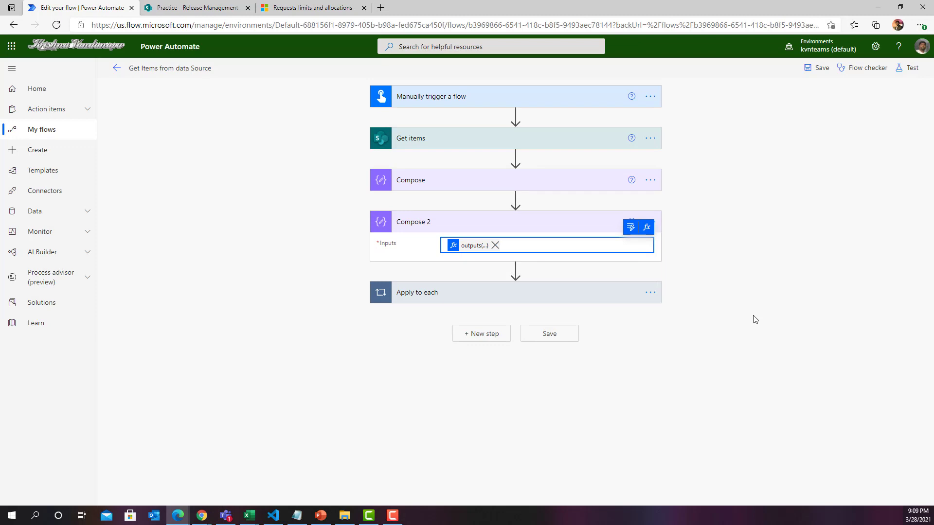
Move the Send an email (V2) action out of Apply to each to directly below Compose 2, and delete the emptied loop.
{"action": "left_click", "coordinate": [563, 292]}
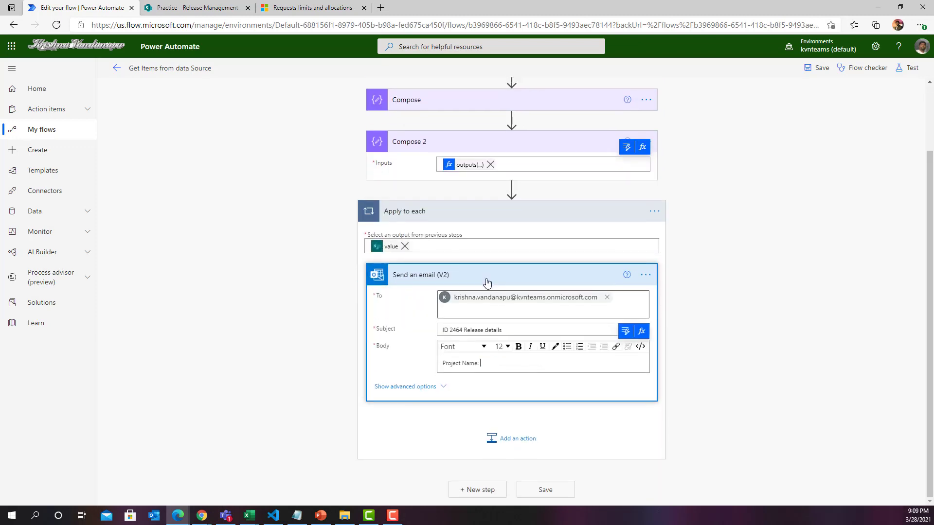
{"action": "left_click_drag", "start_coordinate": [489, 282], "coordinate": [511, 190]}
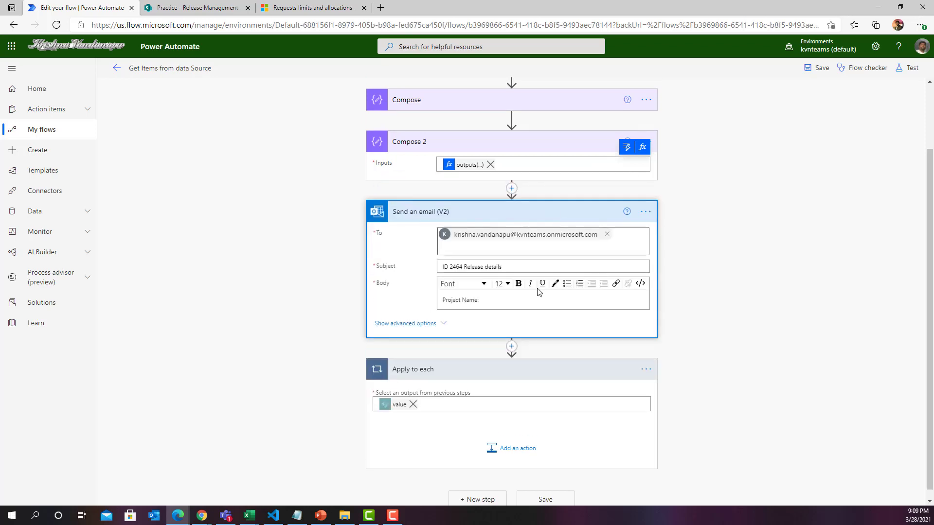
{"action": "left_click", "coordinate": [646, 369]}
{"action": "left_click", "coordinate": [683, 489]}
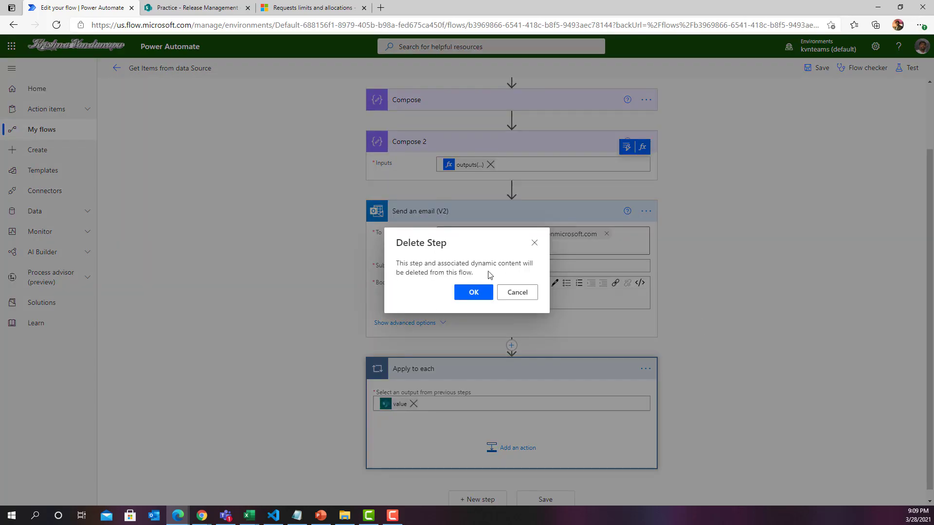
{"action": "left_click", "coordinate": [472, 293]}
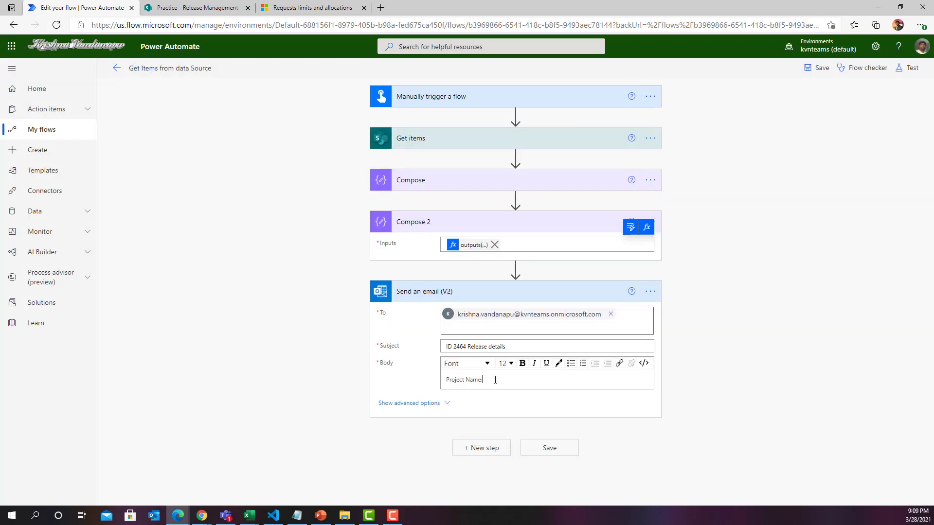
Insert the expression outputs('Get_items')?['body/value'][0]?['Title'] after Project Name: in the email body.
{"action": "left_click", "coordinate": [495, 380]}
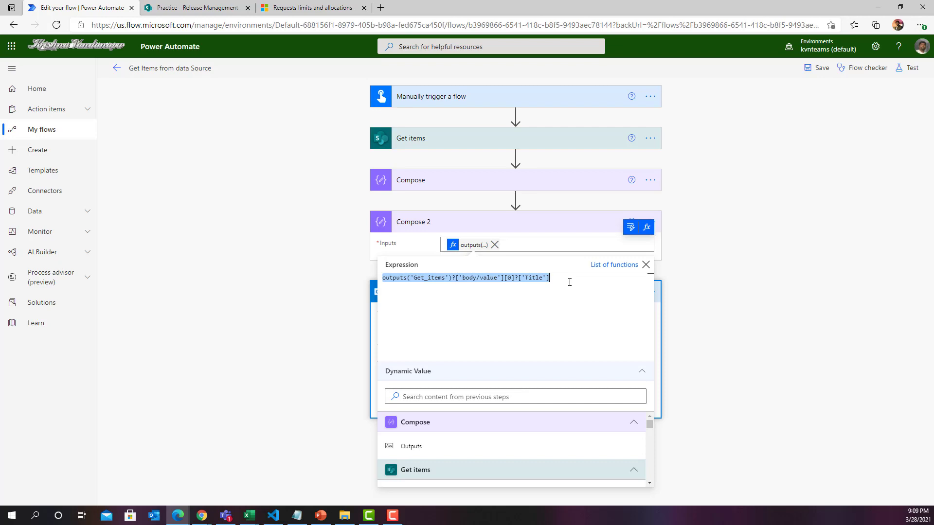
{"action": "left_click", "coordinate": [748, 283]}
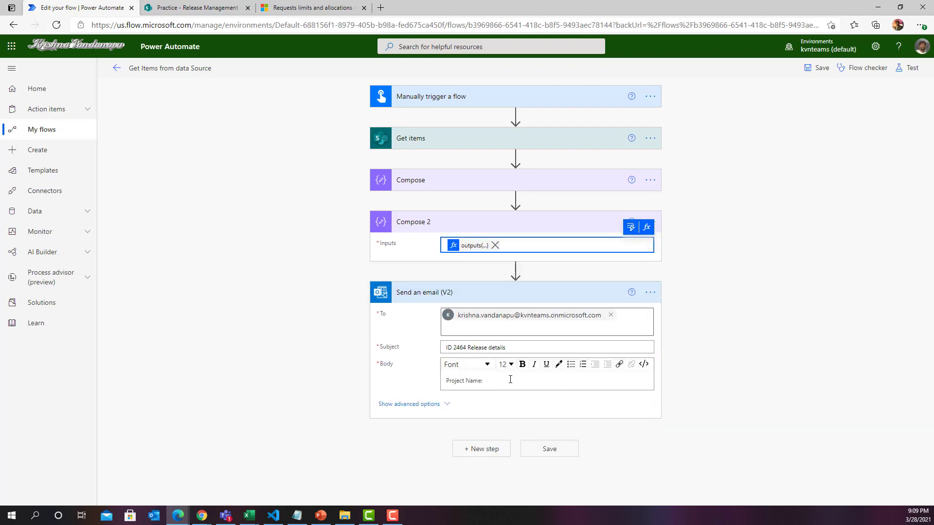
{"action": "left_click", "coordinate": [588, 382]}
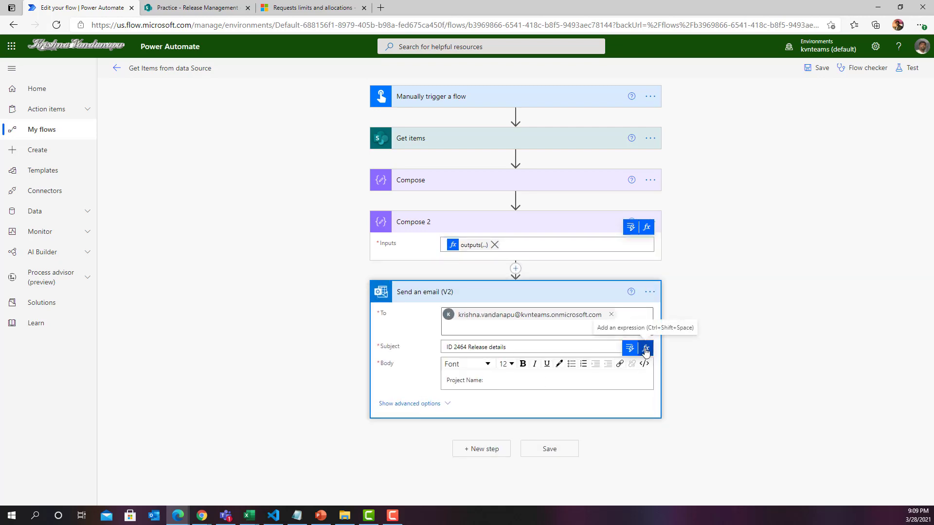
{"action": "left_click", "coordinate": [646, 350]}
{"action": "key", "text": "ctrl+v"}
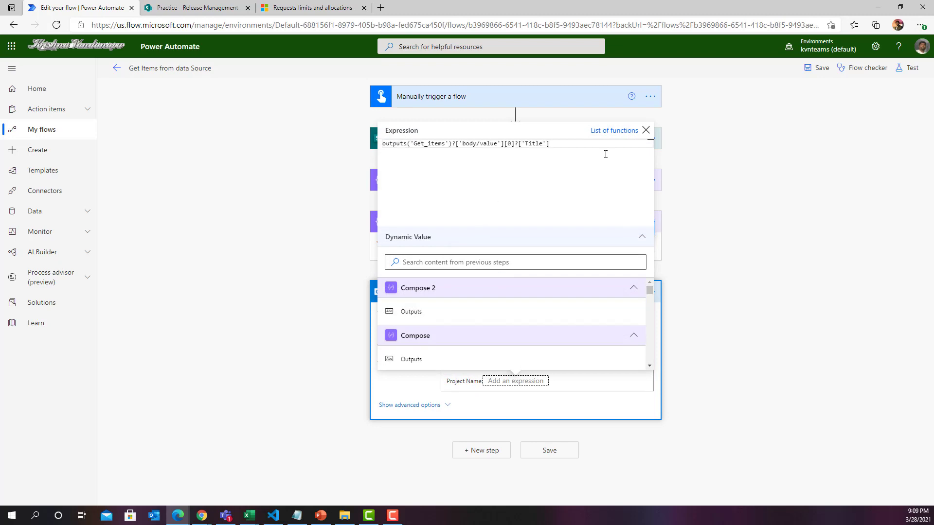
{"action": "left_click", "coordinate": [567, 384]}
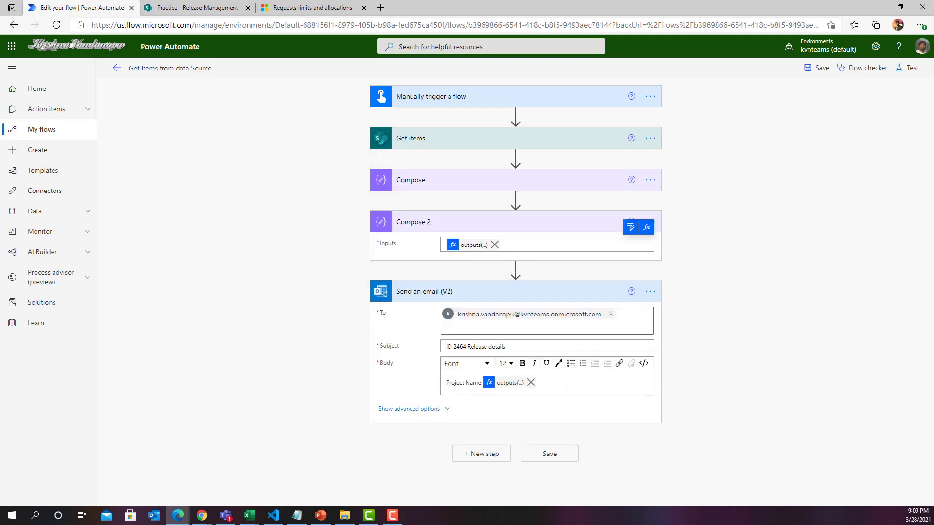
Add a Module Name: line to the email body with the same expression, replacing the Title property with ModuleName.
{"action": "key", "text": "Return"}
{"action": "type", "text": "Module Name:"}
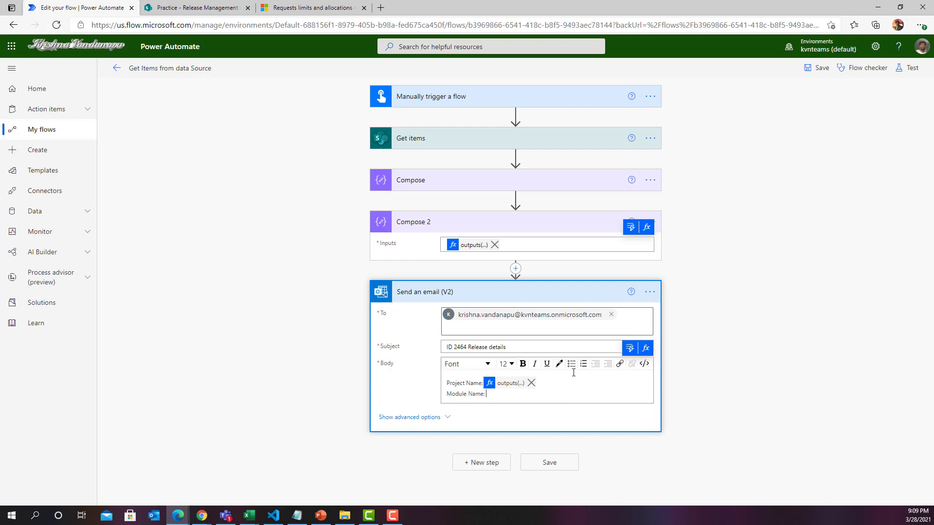
{"action": "left_click", "coordinate": [645, 348]}
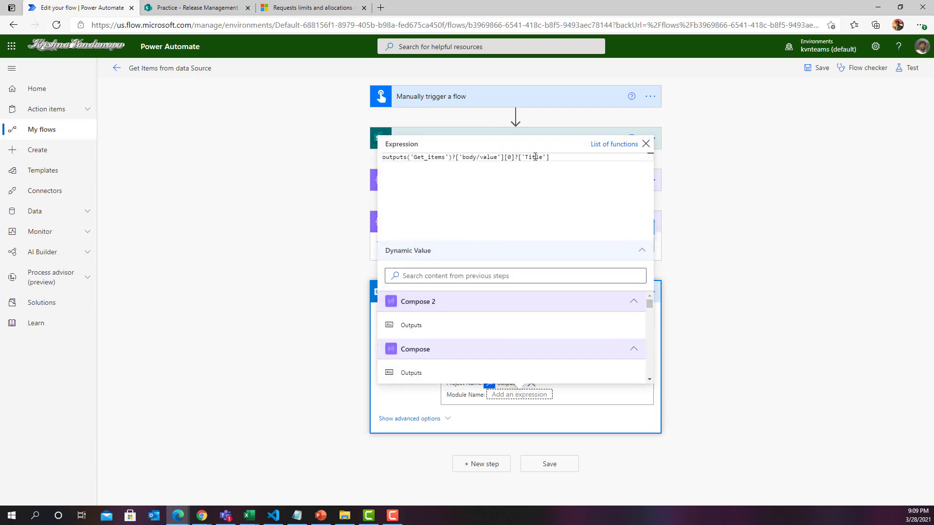
{"action": "double_click", "coordinate": [535, 157]}
{"action": "type", "text": "ModuleName"}
{"action": "left_click", "coordinate": [705, 317]}
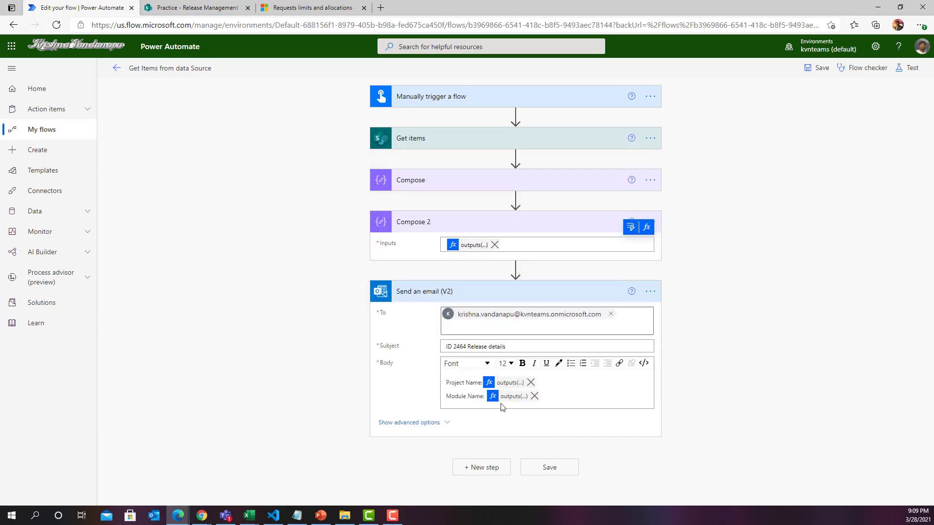
Add a Team Lead: line below the Module Name line in the email body.
{"action": "left_click", "coordinate": [559, 397]}
{"action": "key", "text": "Return"}
{"action": "type", "text": "Team Lead:"}
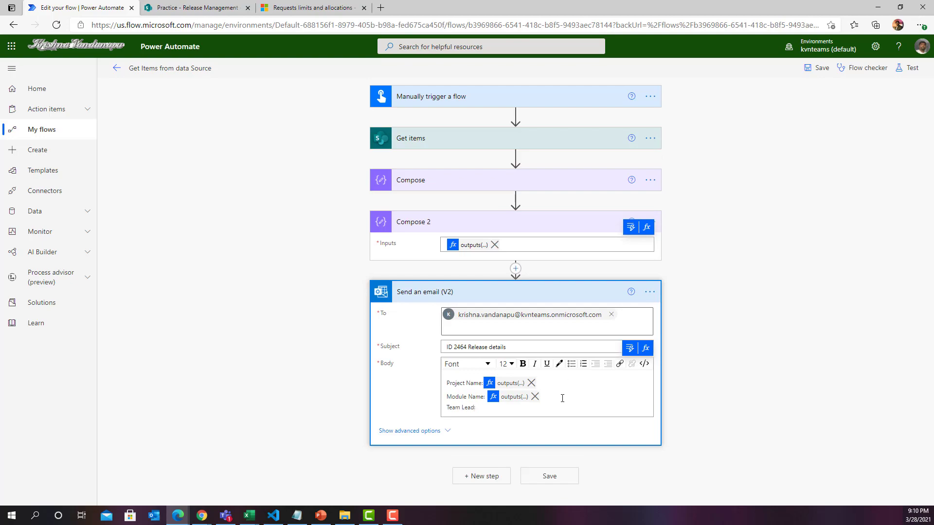
Switch to Visual Studio Code and examine the first item's TeamLead object and its DisplayName property in the Get items JSON.
{"action": "key", "text": "alt+Tab"}
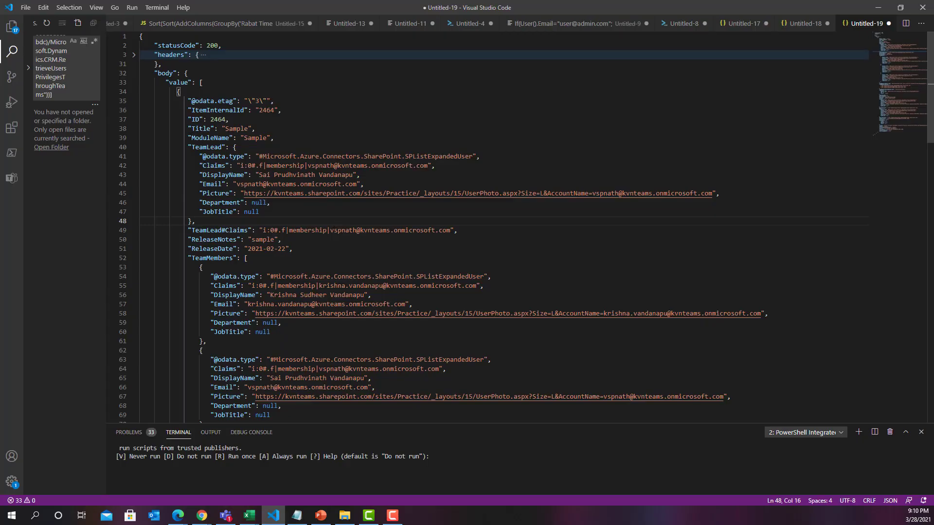
{"action": "left_click_drag", "start_coordinate": [188, 137], "coordinate": [271, 138]}
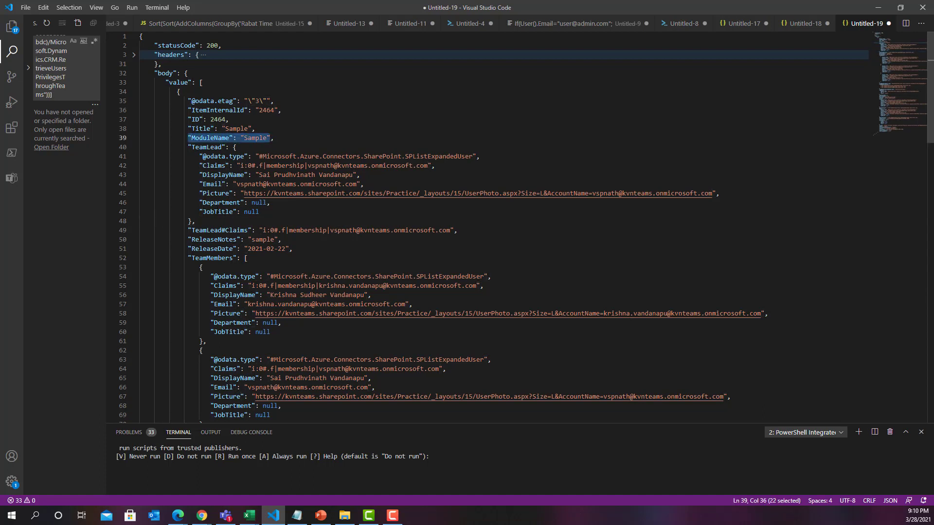
{"action": "double_click", "coordinate": [201, 147]}
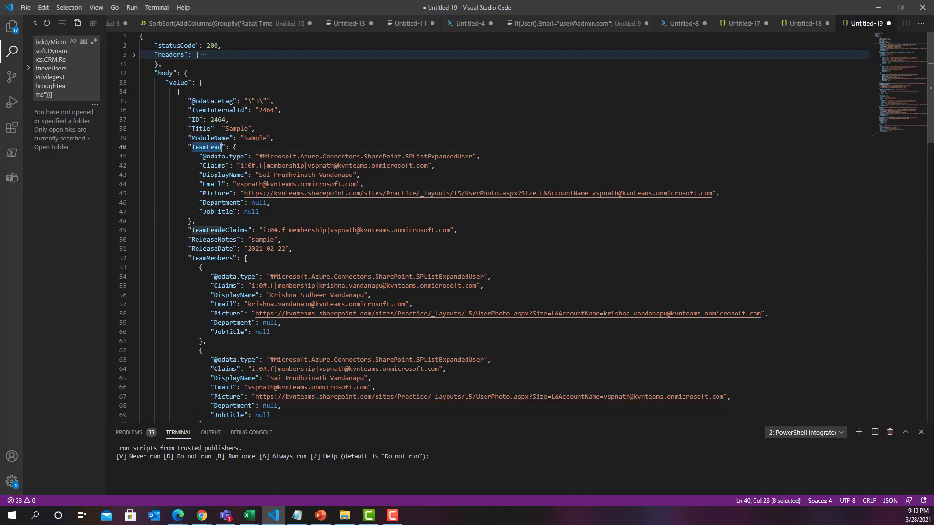
{"action": "left_click_drag", "start_coordinate": [235, 147], "coordinate": [192, 221]}
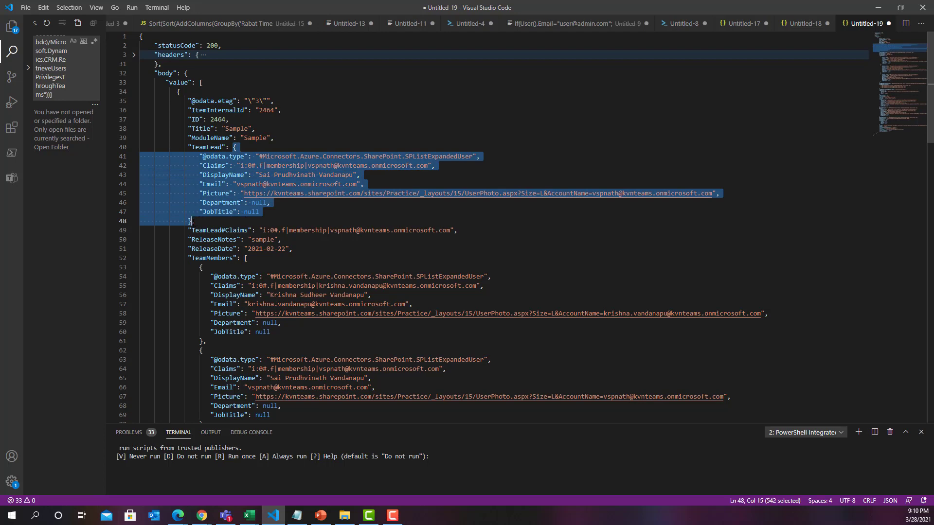
{"action": "left_click", "coordinate": [194, 222]}
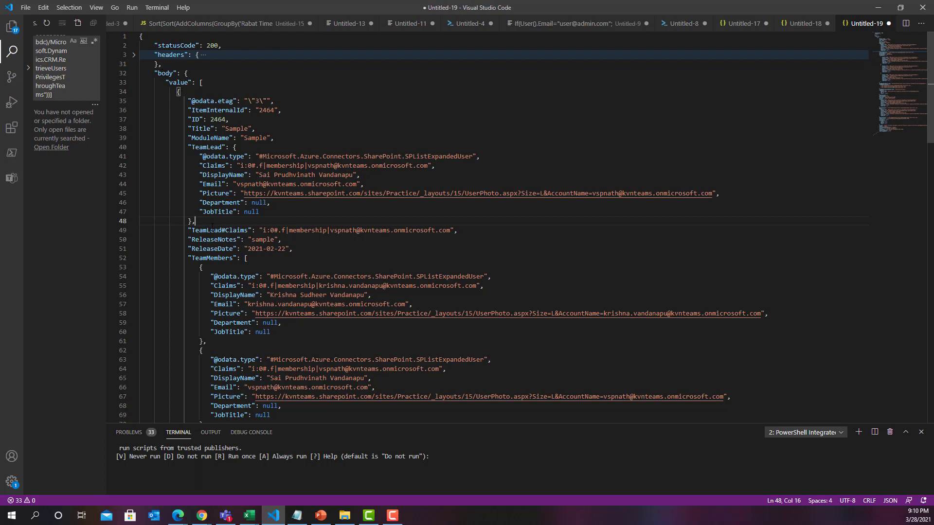
{"action": "double_click", "coordinate": [204, 147]}
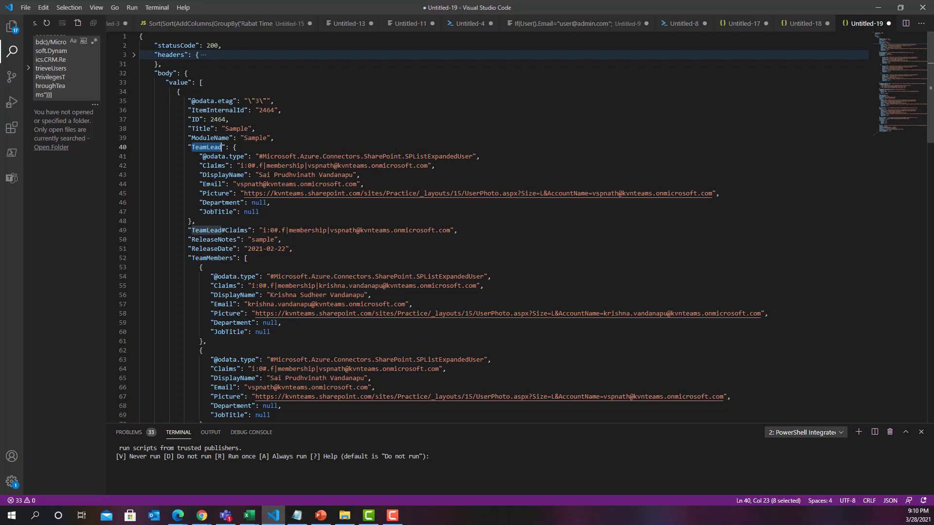
{"action": "double_click", "coordinate": [217, 175]}
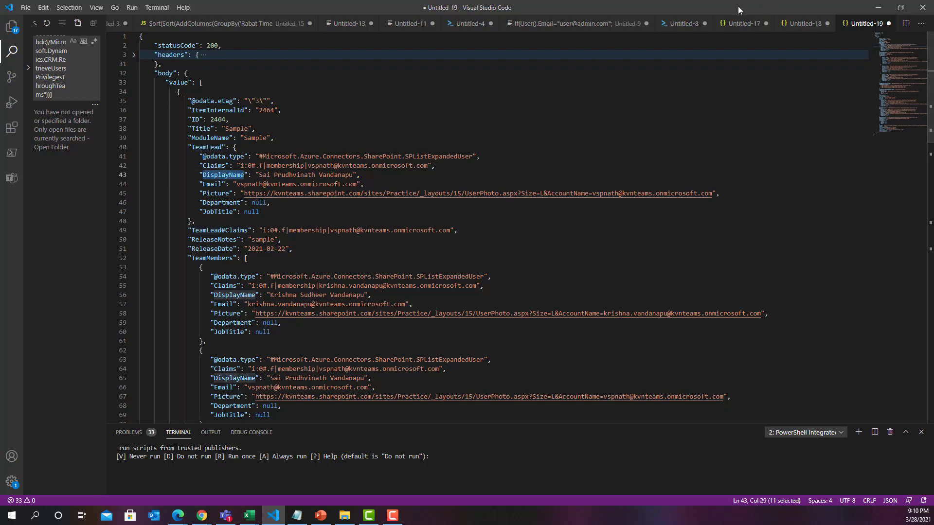
Back in Power Automate, insert the expression outputs('Get_items')?['body/value'][0]?['TeamLead/DisplayName'] after Team Lead: in the email body.
{"action": "key", "text": "alt+Tab"}
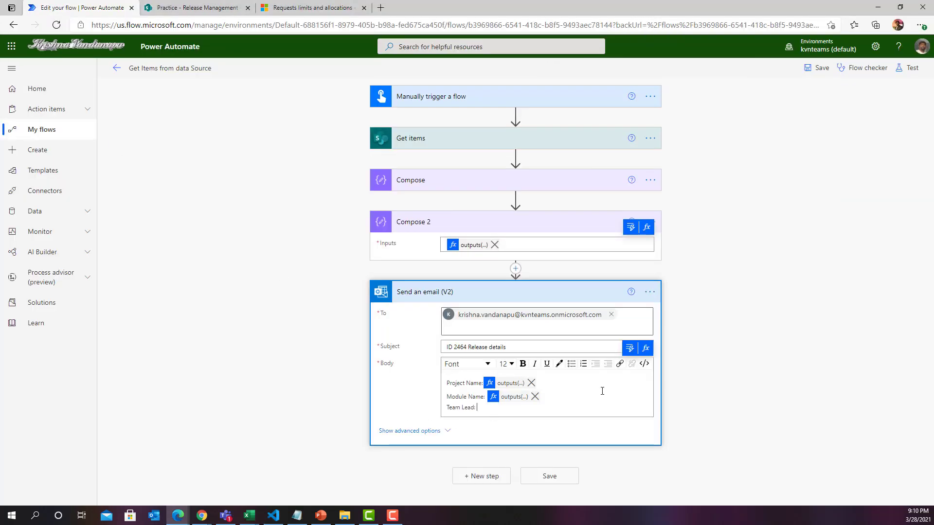
{"action": "left_click", "coordinate": [646, 348]}
{"action": "type", "text": "outputs('Get_items')?['body/value'][0]?['TeamLead/DisplayName']"}
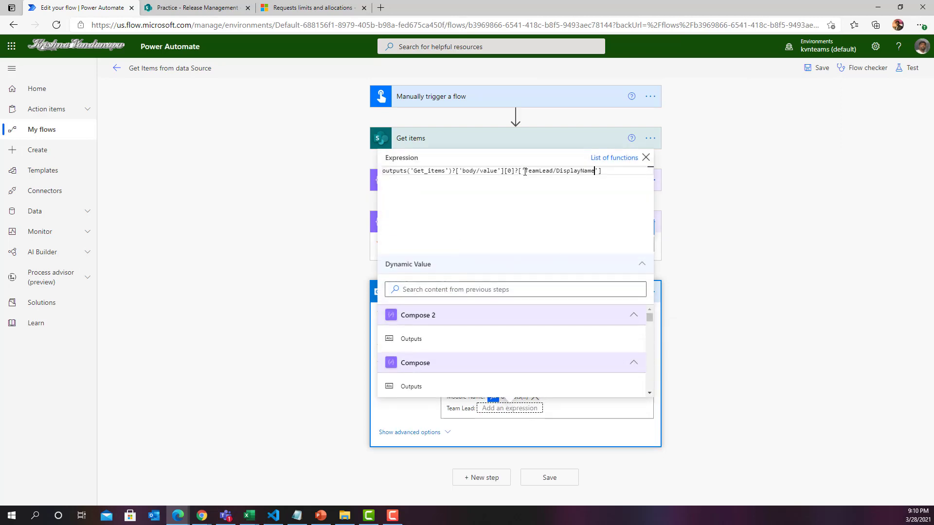
{"action": "left_click_drag", "start_coordinate": [526, 172], "coordinate": [558, 174]}
{"action": "left_click", "coordinate": [768, 424]}
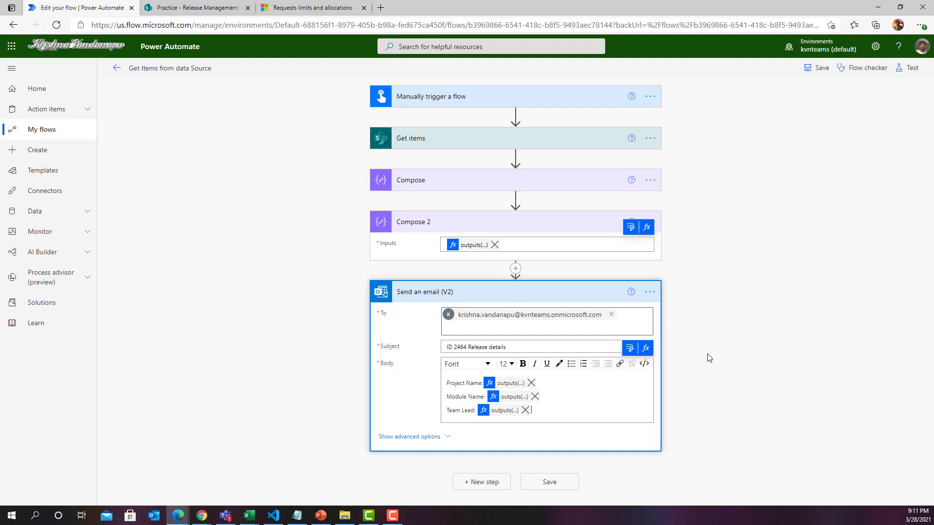
Save the flow and run it as a manual test.
{"action": "left_click", "coordinate": [904, 69]}
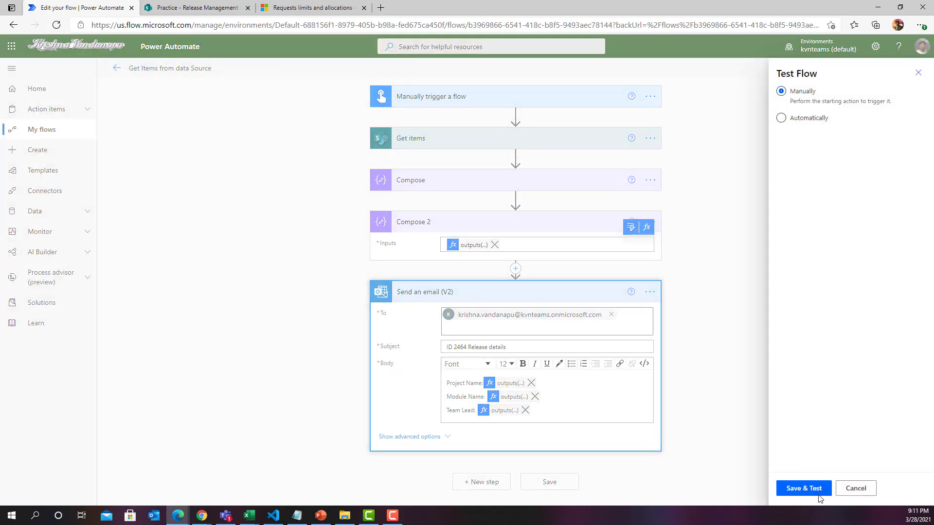
{"action": "left_click", "coordinate": [819, 495]}
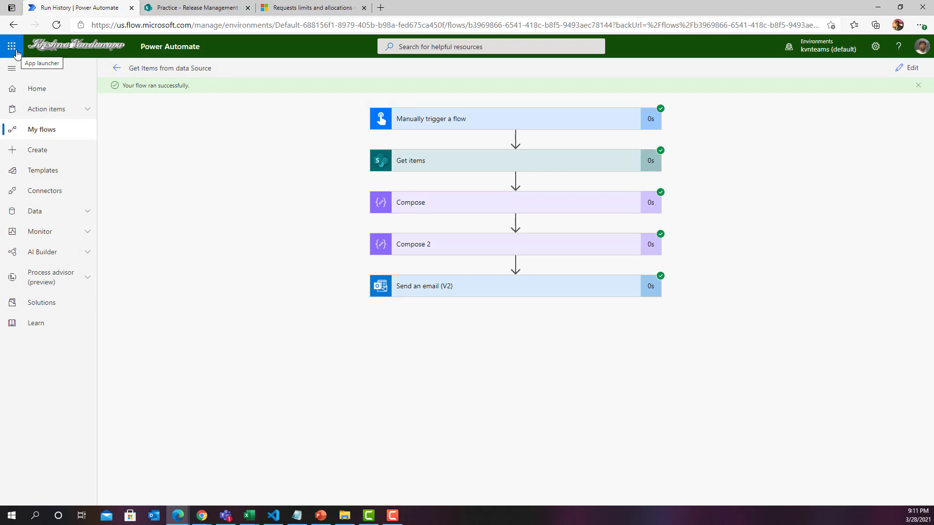
Open Outlook in a new tab, compare the newest ID 2464 Release details email with SharePoint item 2464, and return to the flow run.
{"action": "left_click", "coordinate": [16, 51]}
{"action": "left_click", "coordinate": [68, 109]}
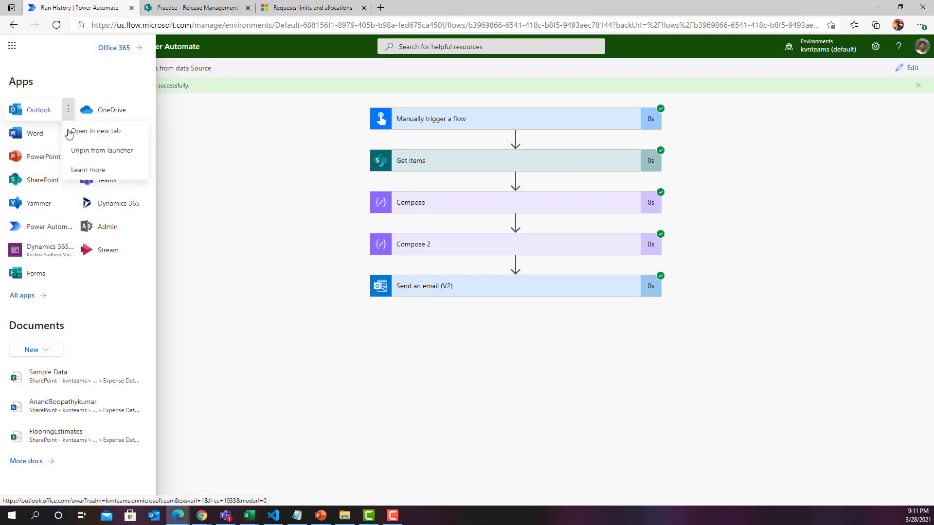
{"action": "left_click", "coordinate": [93, 131]}
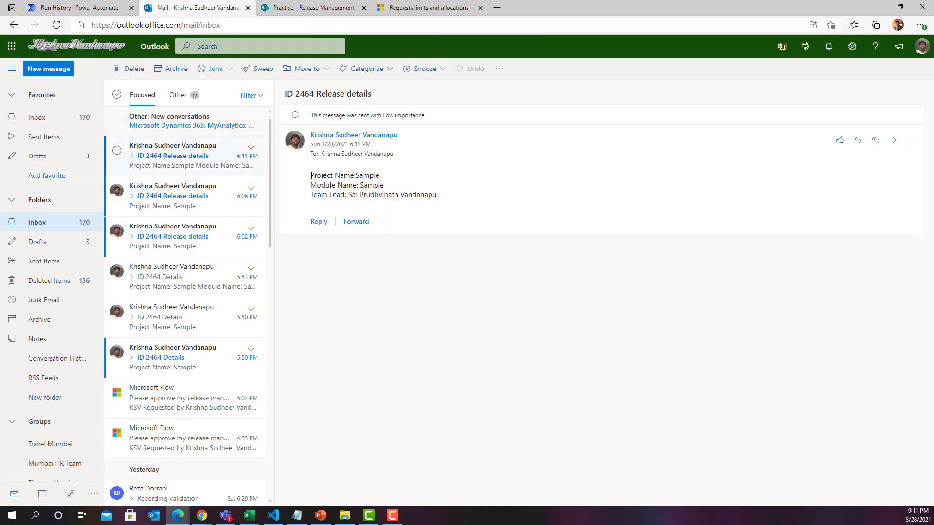
{"action": "left_click_drag", "start_coordinate": [311, 175], "coordinate": [455, 199]}
{"action": "left_click", "coordinate": [452, 199]}
{"action": "left_click", "coordinate": [300, 7]}
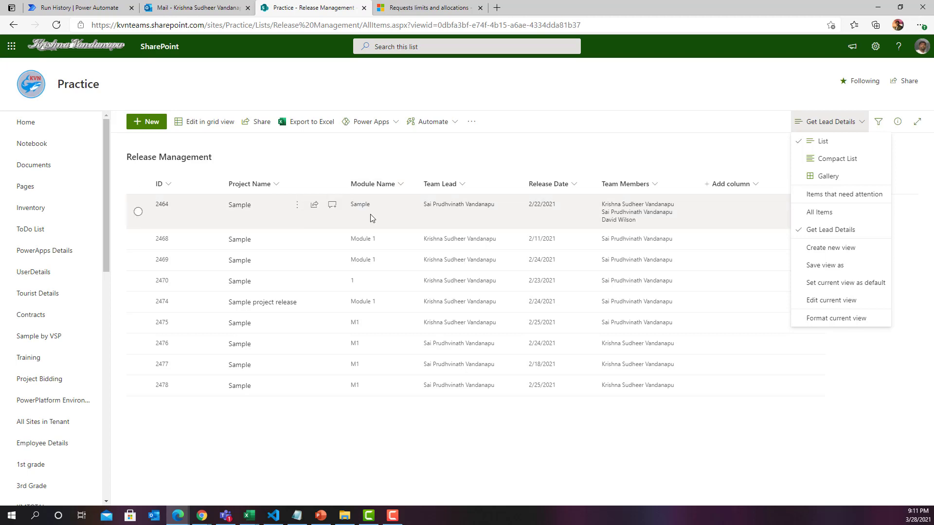
{"action": "key", "text": "ctrl+1"}
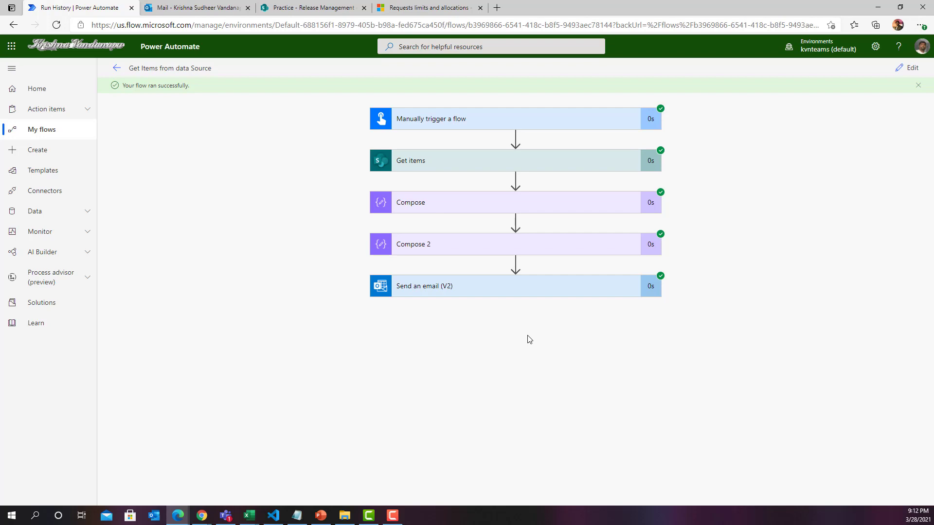
{"action": "left_click", "coordinate": [493, 250]}
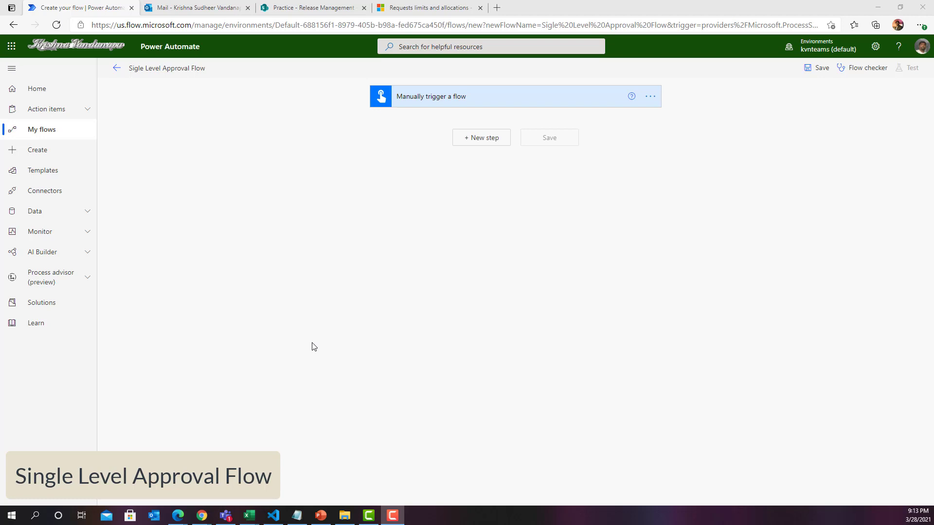
Add a Start and wait for an approval action with approval type Approve/Reject - First to respond.
{"action": "left_click", "coordinate": [475, 140]}
{"action": "type", "text": "appro"}
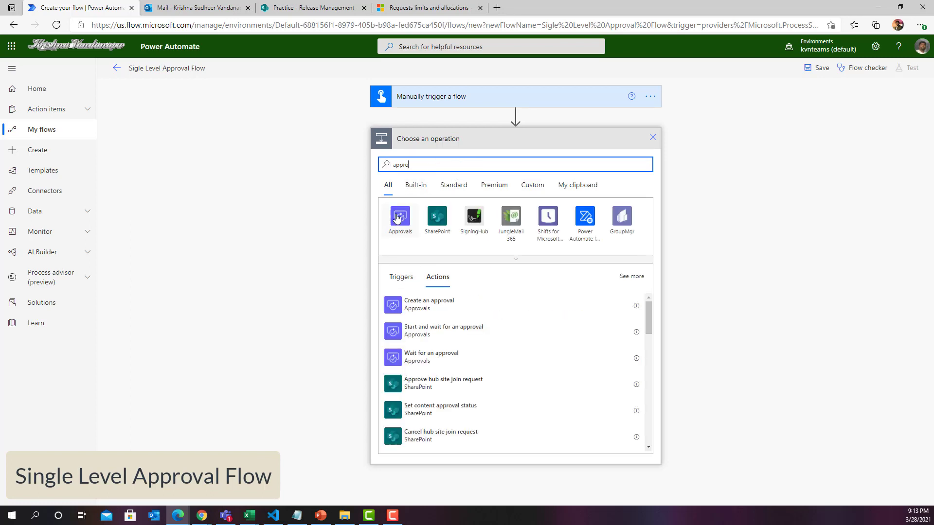
{"action": "left_click", "coordinate": [397, 220]}
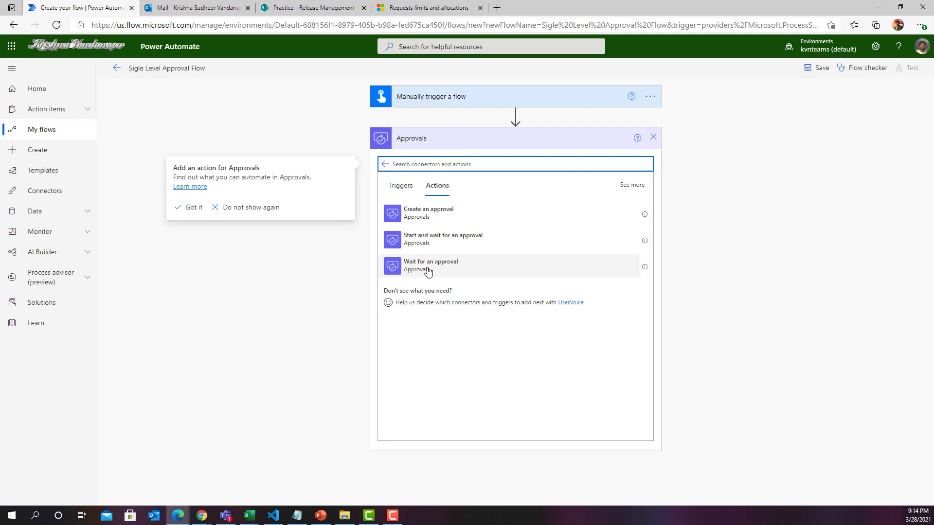
{"action": "left_click", "coordinate": [425, 241]}
{"action": "left_click", "coordinate": [642, 163]}
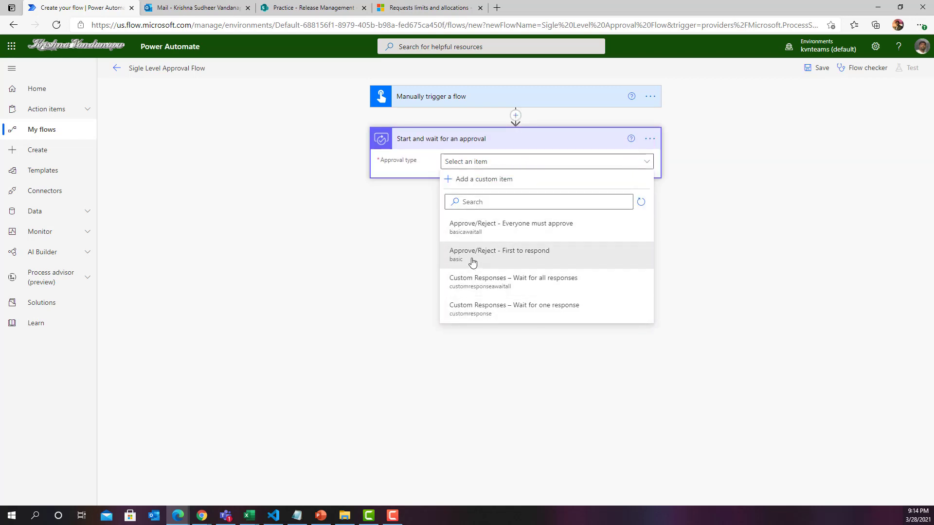
{"action": "left_click", "coordinate": [548, 263]}
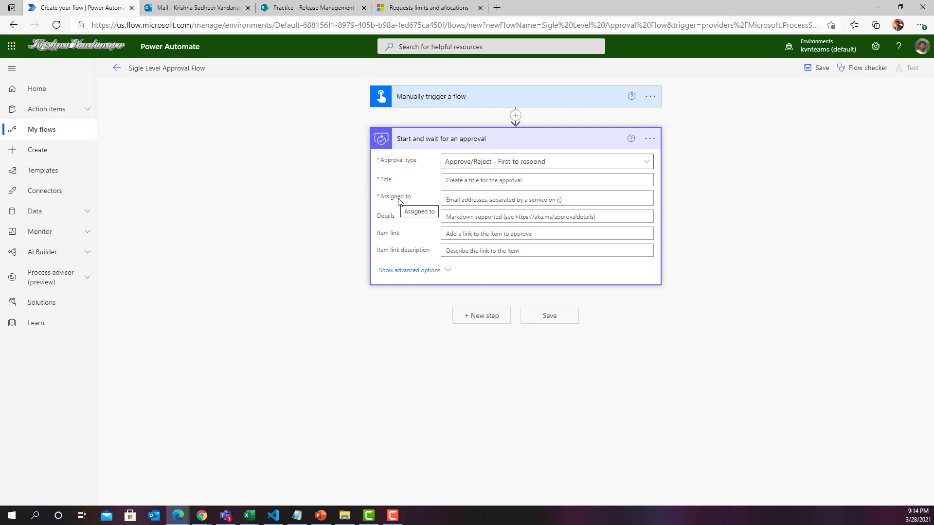
Title the approval "Testing for avoid Looping", assign it to the approver's account, and set Details to "Please provide comments".
{"action": "left_click", "coordinate": [457, 181]}
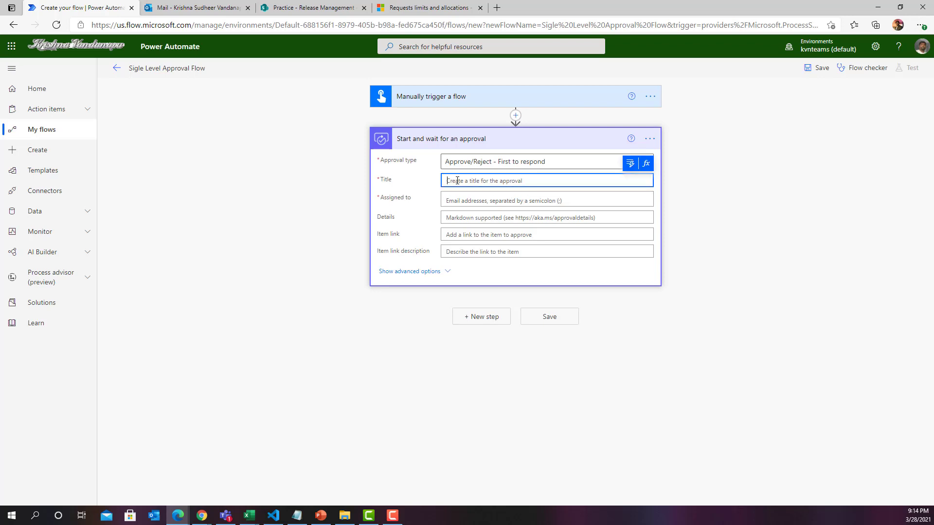
{"action": "type", "text": "Testing for Looping"}
{"action": "type", "text": "avoid"}
{"action": "left_click", "coordinate": [465, 199]}
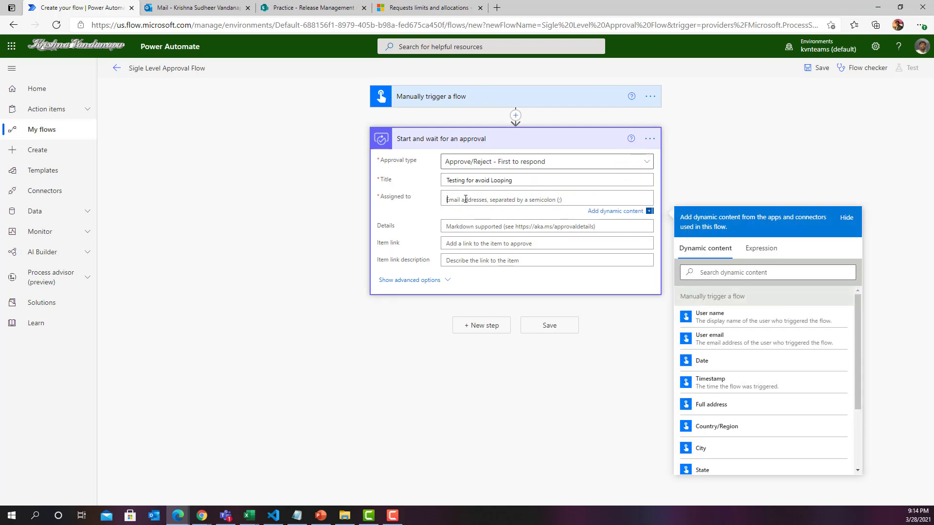
{"action": "type", "text": "krishna"}
{"action": "left_click", "coordinate": [468, 229]}
{"action": "left_click", "coordinate": [468, 217]}
{"action": "type", "text": "Please provide comments"}
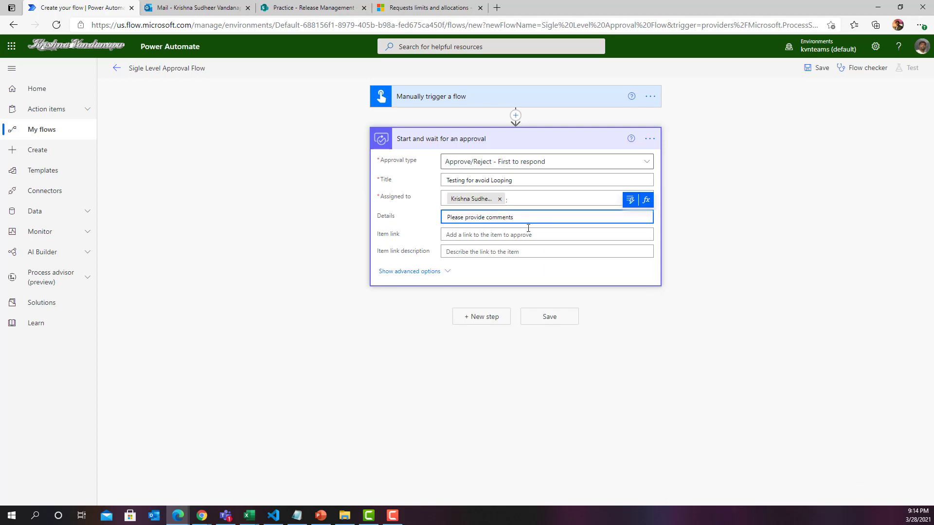
Add a Condition below the approval that checks whether the approval's Outcome is equal to Approve.
{"action": "left_click", "coordinate": [465, 316]}
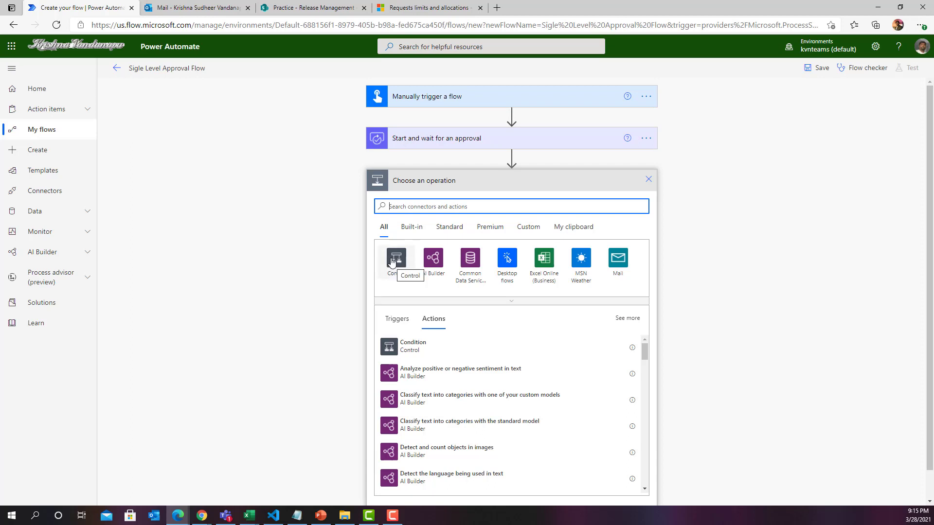
{"action": "left_click", "coordinate": [413, 346]}
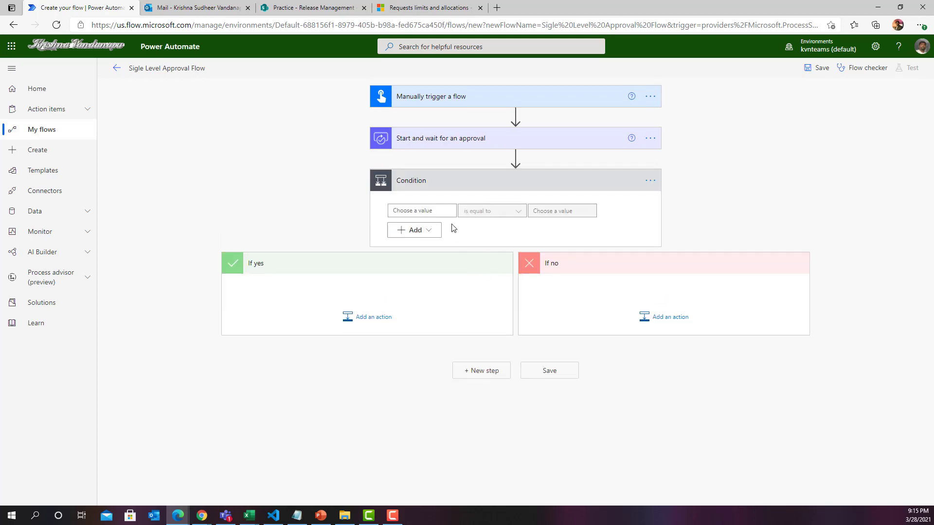
{"action": "left_click", "coordinate": [428, 210]}
{"action": "left_click", "coordinate": [537, 285]}
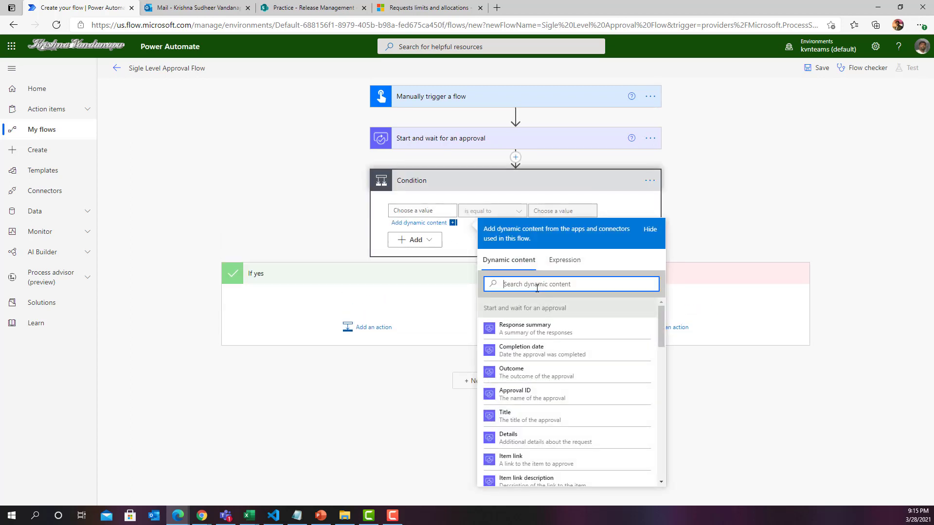
{"action": "type", "text": "outc"}
{"action": "left_click", "coordinate": [511, 326]}
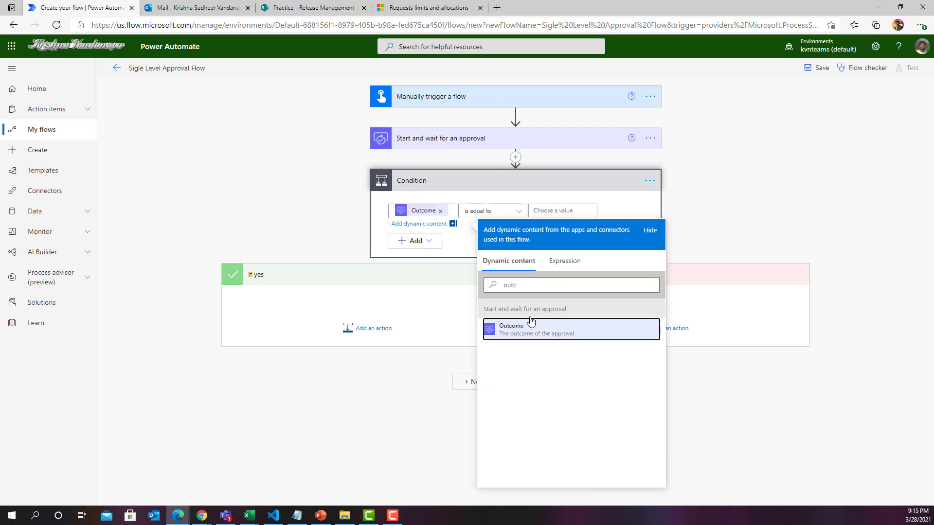
{"action": "left_click", "coordinate": [544, 209]}
{"action": "type", "text": "Approve"}
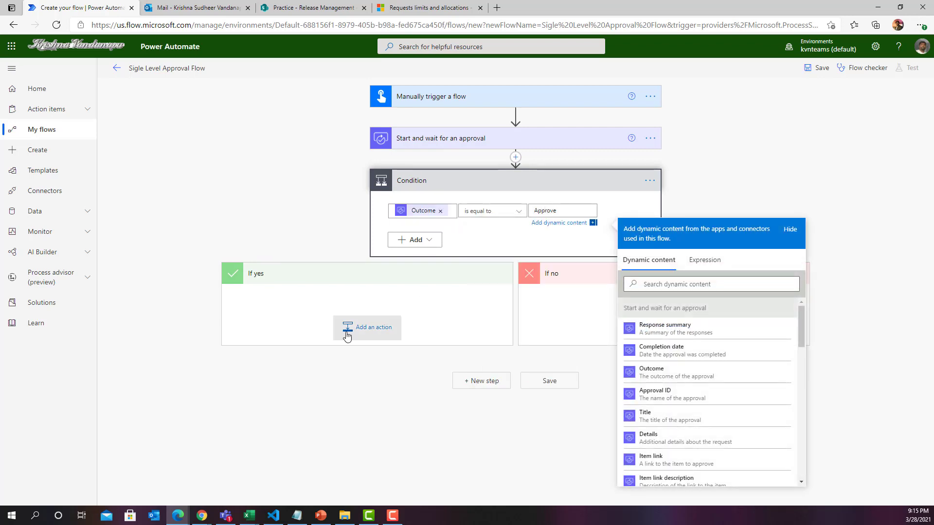
{"action": "left_click", "coordinate": [357, 362]}
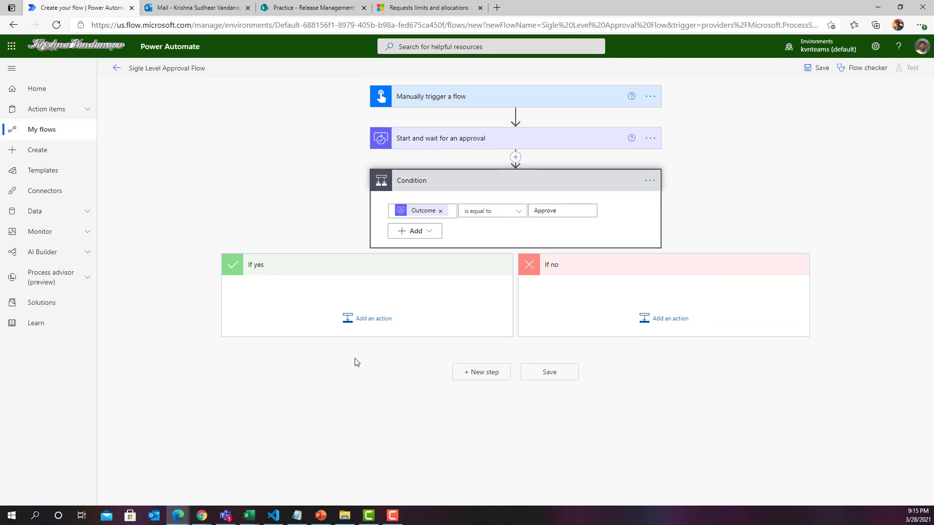
Add a Compose action to the condition's If yes branch.
{"action": "left_click", "coordinate": [361, 321]}
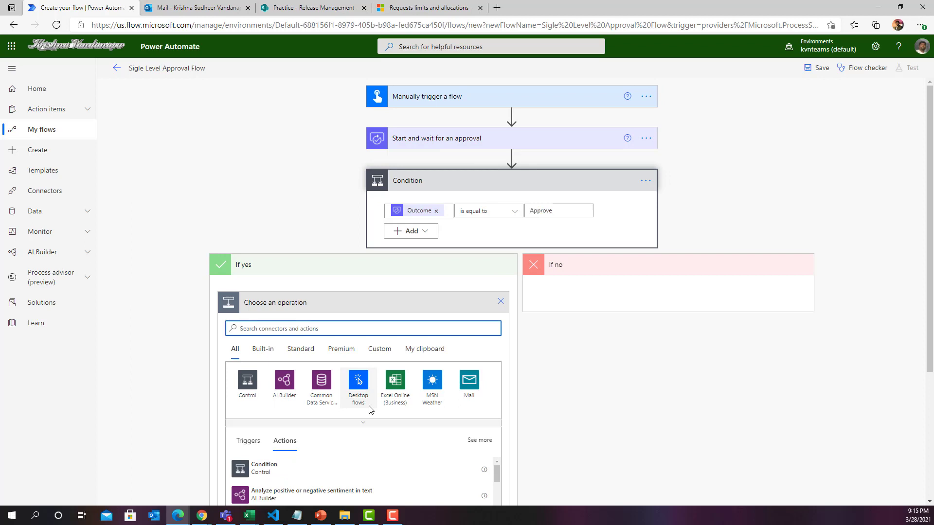
{"action": "scroll", "coordinate": [370, 410], "scroll_direction": "down", "scroll_amount": 3}
{"action": "type", "text": "compose"}
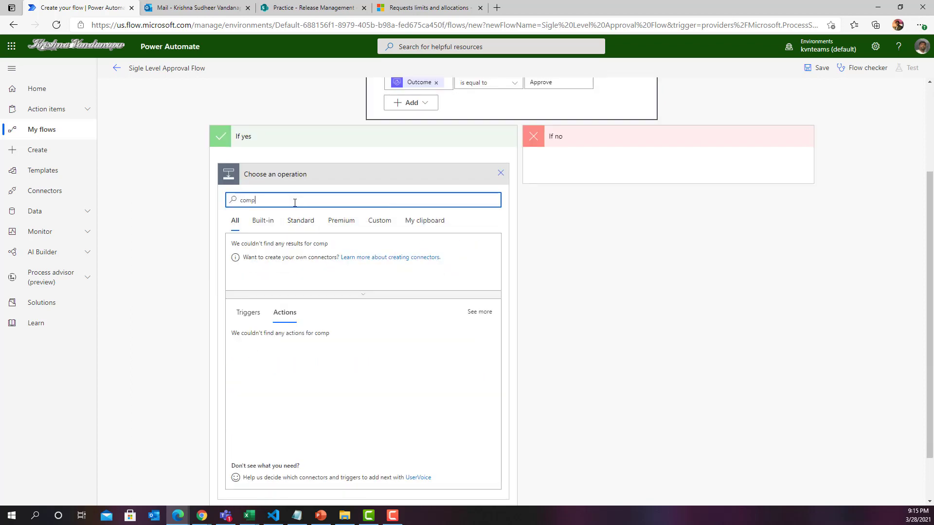
{"action": "left_click", "coordinate": [275, 338]}
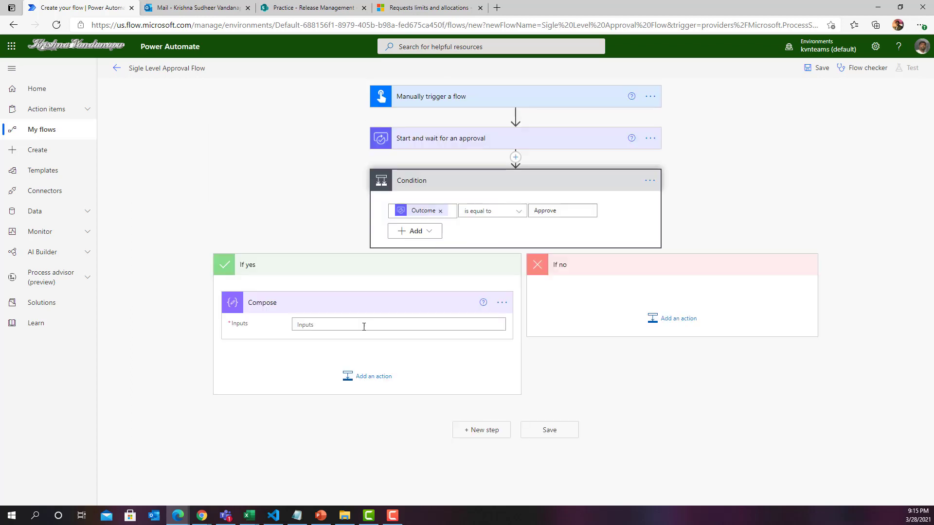
Set the If yes Compose action's input to the approval's Responses Comments dynamic value.
{"action": "left_click", "coordinate": [363, 325]}
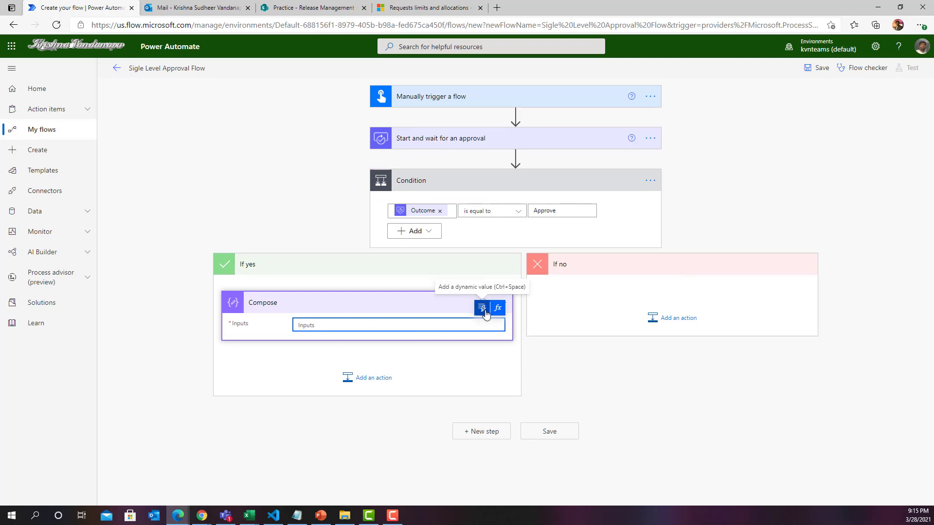
{"action": "left_click", "coordinate": [483, 310]}
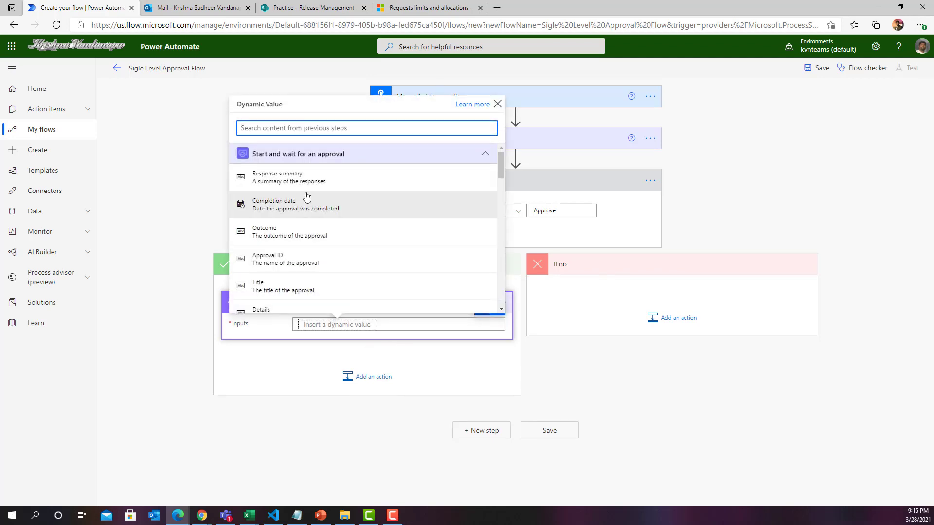
{"action": "type", "text": "comm"}
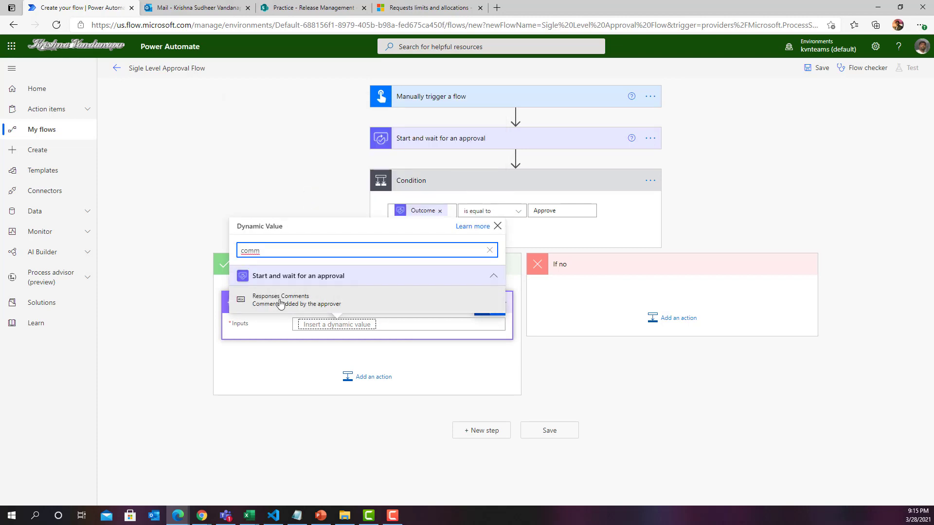
{"action": "left_click", "coordinate": [280, 300]}
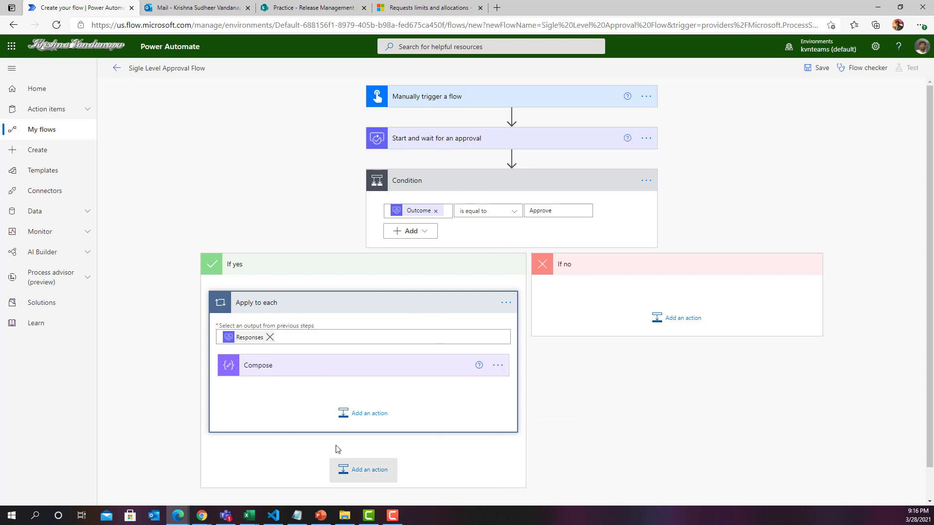
{"action": "left_click", "coordinate": [358, 372]}
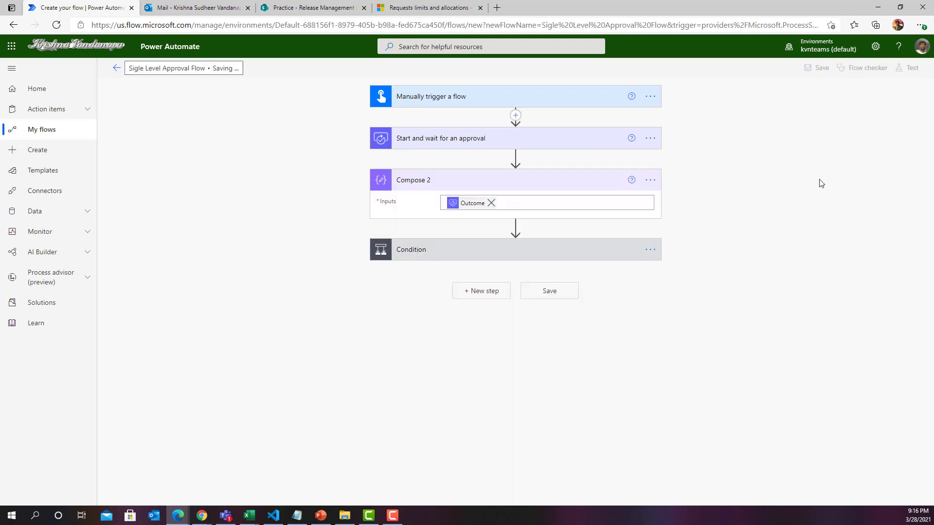
Test the approval flow manually and start the run.
{"action": "left_click", "coordinate": [796, 93]}
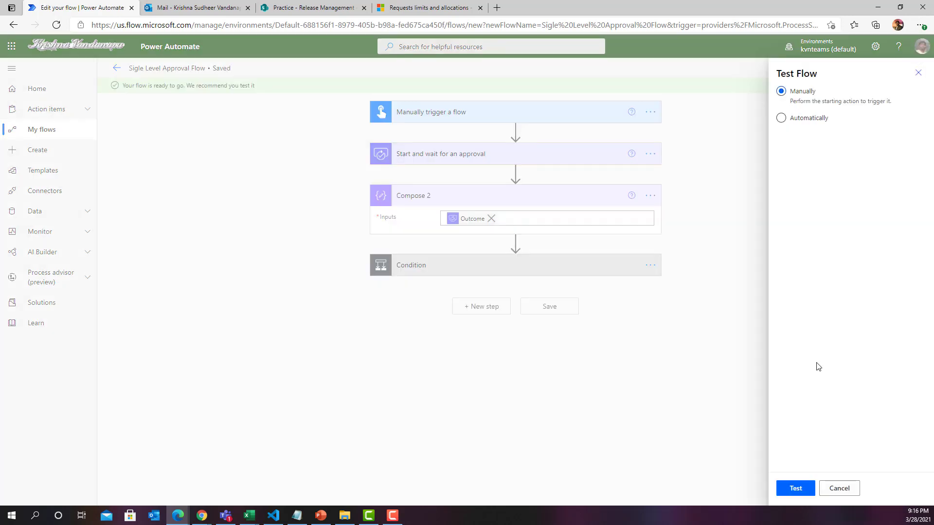
{"action": "left_click", "coordinate": [802, 488]}
{"action": "left_click", "coordinate": [799, 488]}
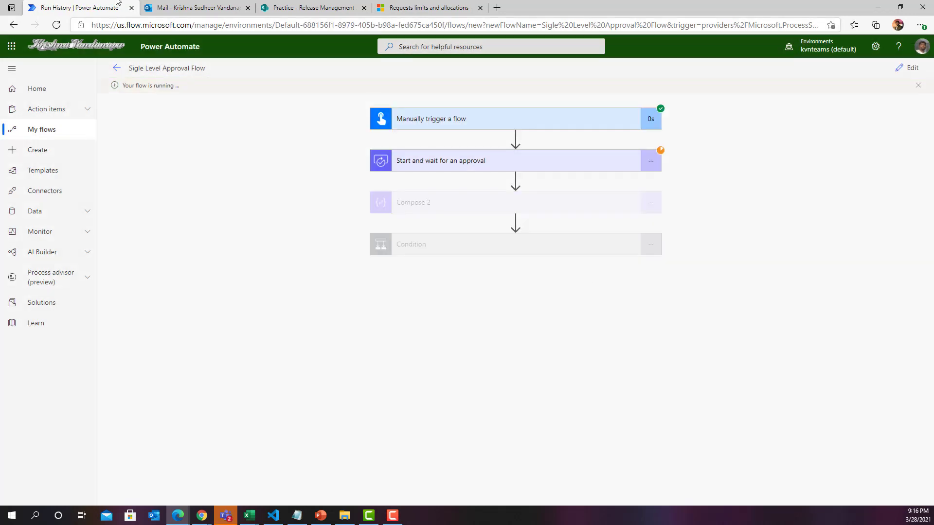
Check the "Testing for avoid Looping" approval email in Outlook, and open the Power Automate Approvals page in a new tab.
{"action": "left_click", "coordinate": [176, 10]}
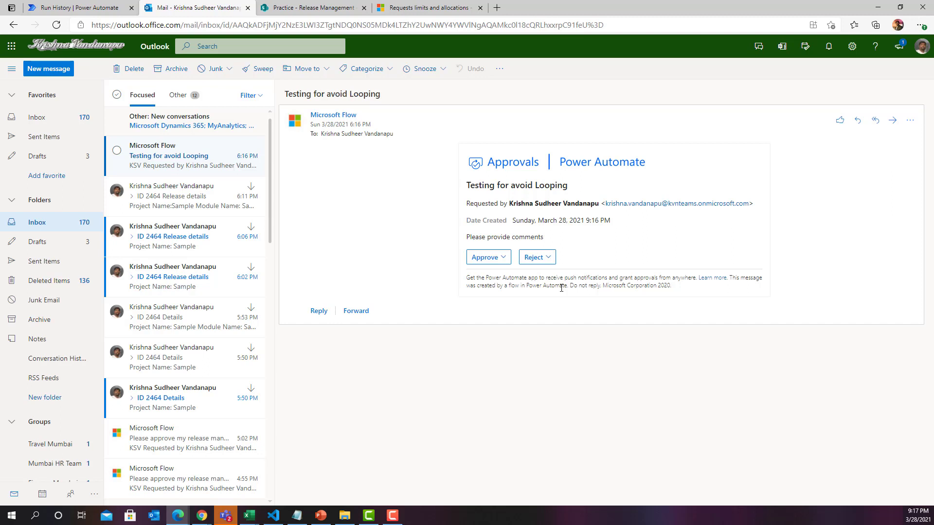
{"action": "left_click", "coordinate": [102, 6]}
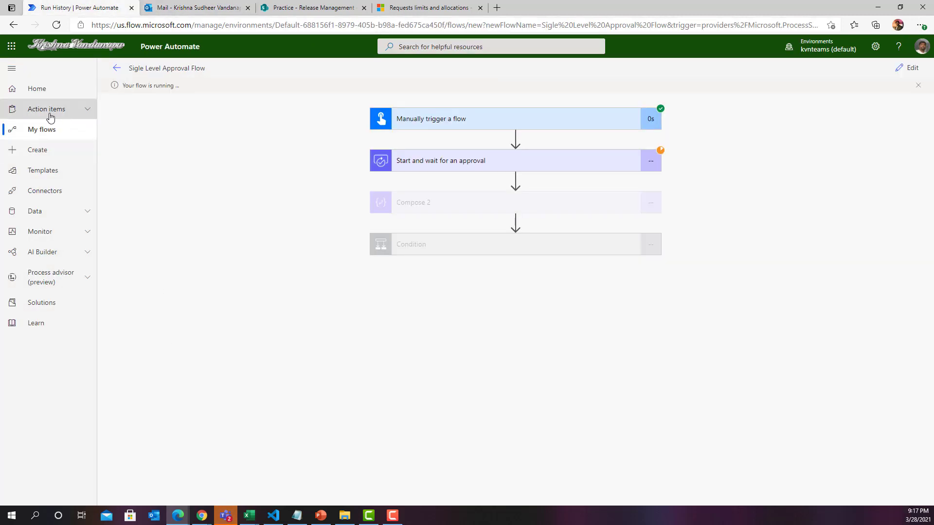
{"action": "left_click", "coordinate": [68, 114]}
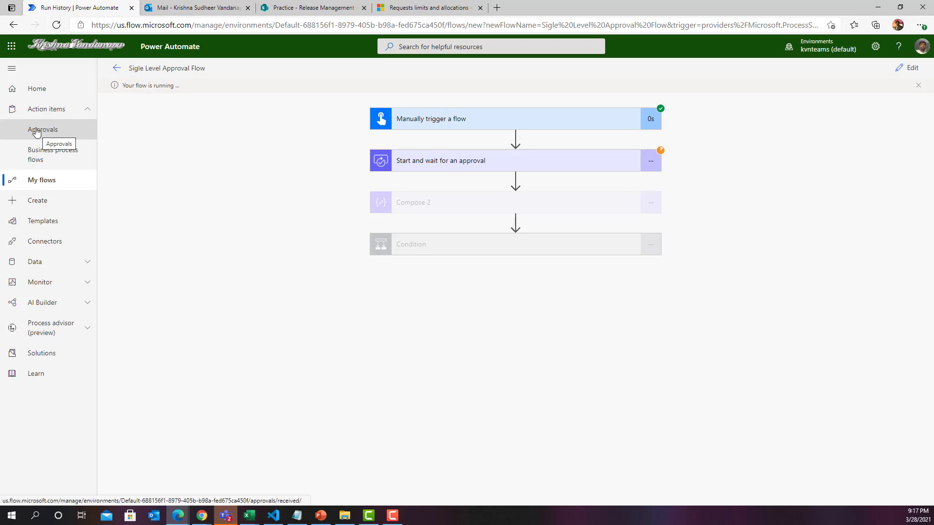
{"action": "right_click", "coordinate": [49, 132]}
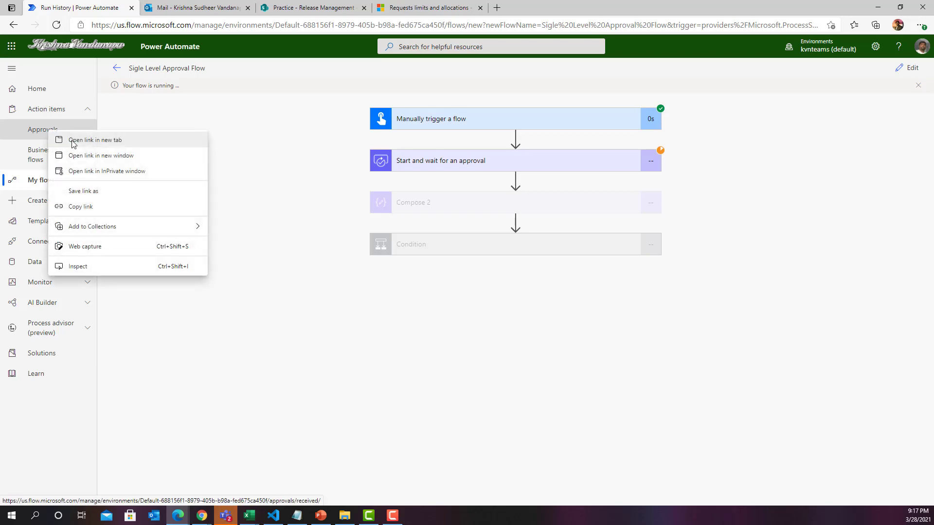
{"action": "left_click", "coordinate": [96, 140]}
{"action": "left_click", "coordinate": [195, 7]}
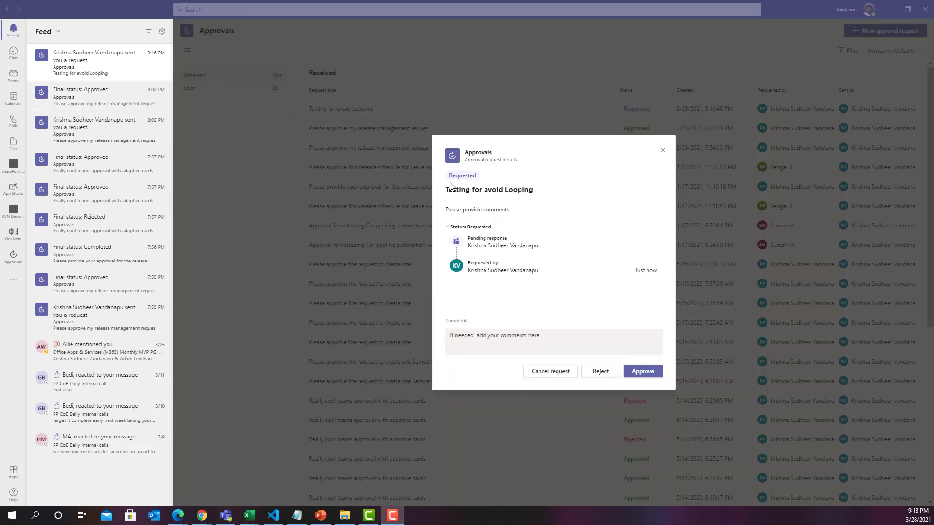
Approve the "Testing for avoid Looping" request in Teams with the comment "Approving from Teams".
{"action": "left_click", "coordinate": [489, 335]}
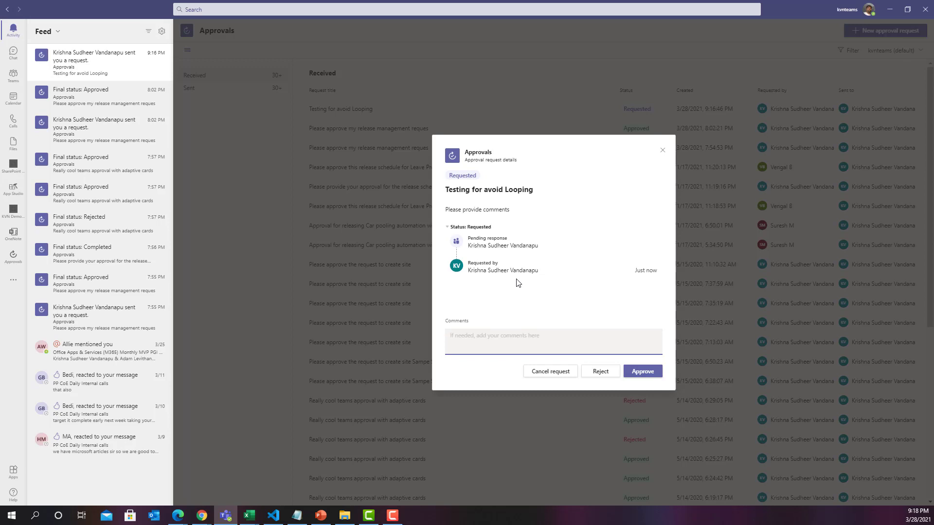
{"action": "type", "text": "Approving from Teams"}
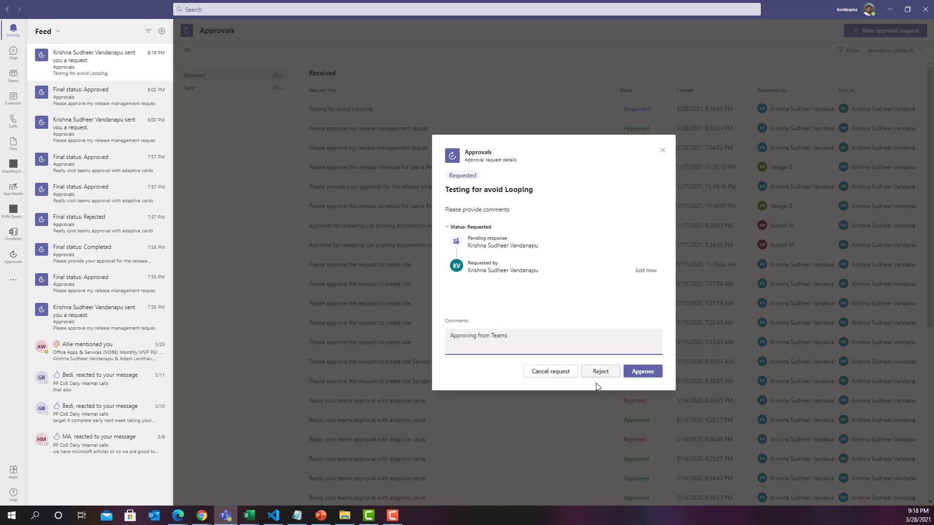
{"action": "left_click", "coordinate": [637, 373]}
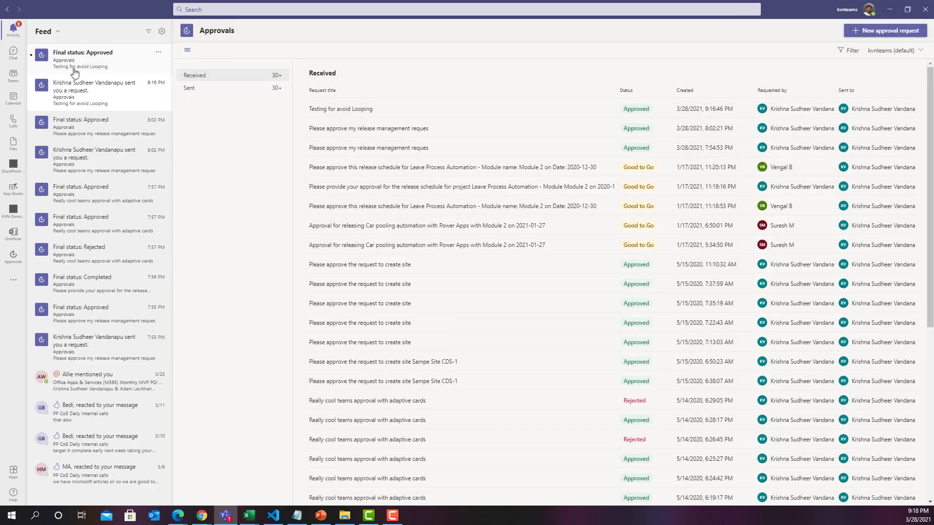
Switch back to the browser and check the request's status in the received approvals list and in the refreshed Outlook approval email.
{"action": "key", "text": "alt+Tab"}
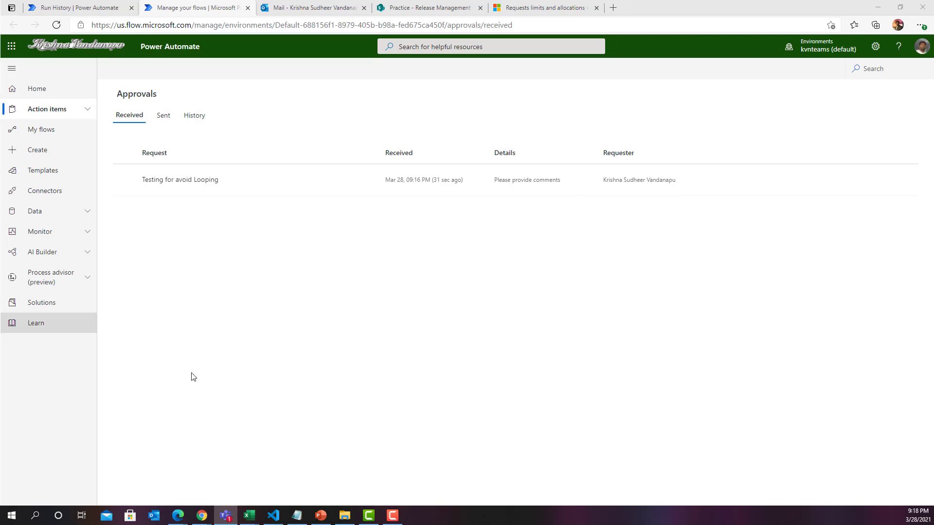
{"action": "left_click", "coordinate": [41, 131]}
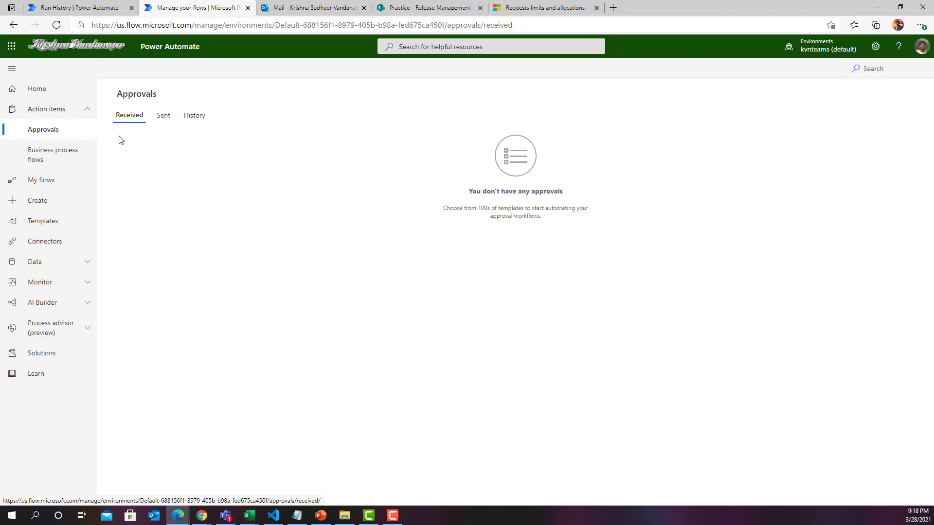
{"action": "left_click", "coordinate": [283, 12]}
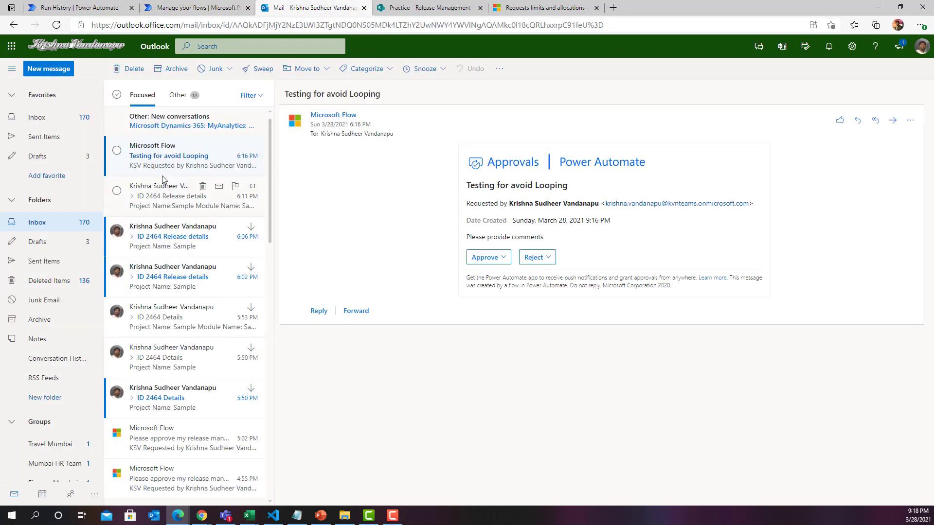
{"action": "left_click", "coordinate": [56, 25]}
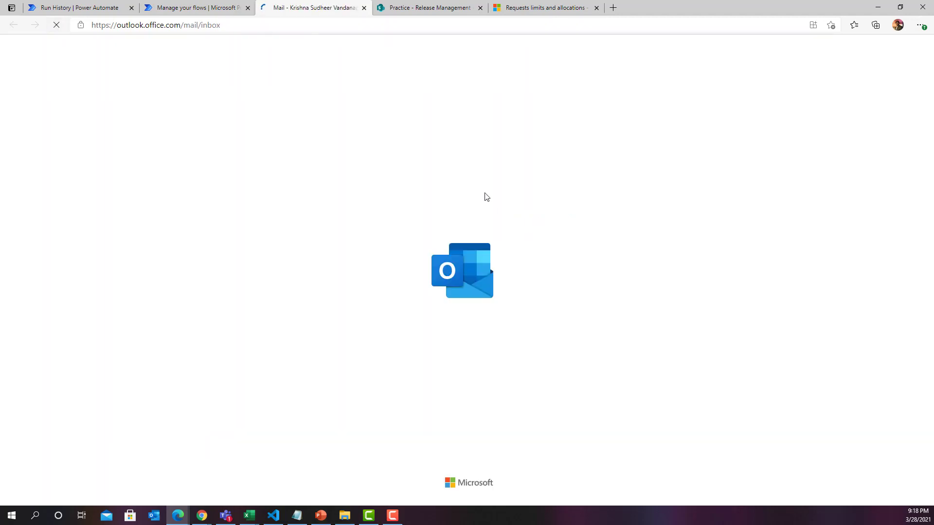
{"action": "left_click", "coordinate": [169, 164]}
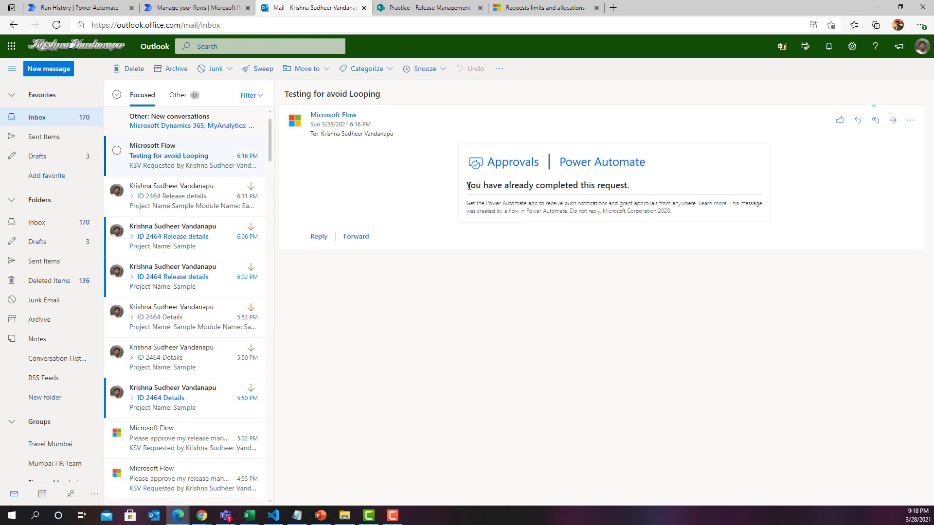
{"action": "left_click_drag", "start_coordinate": [466, 185], "coordinate": [647, 186]}
{"action": "left_click", "coordinate": [647, 186]}
{"action": "left_click", "coordinate": [212, 9]}
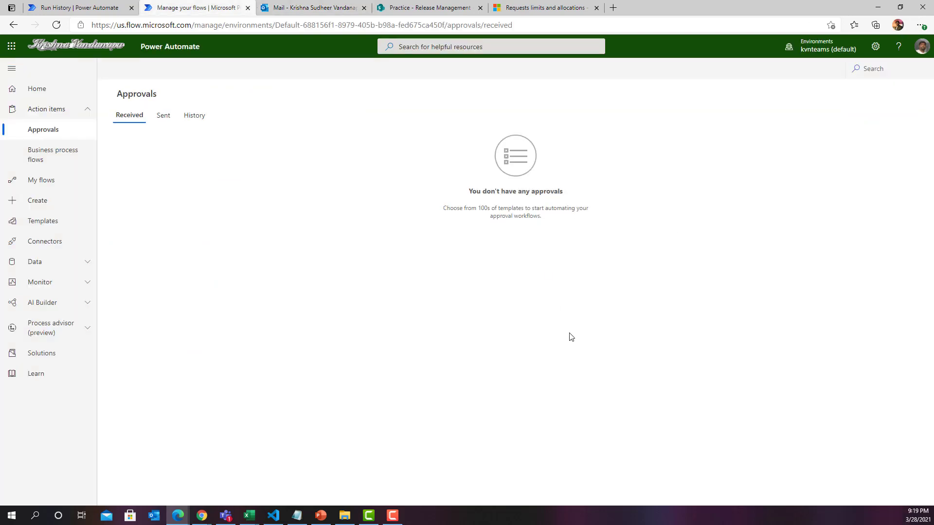
Return to the flow run and examine the details of Compose 2 and the Start and wait for an approval action.
{"action": "left_click", "coordinate": [62, 6]}
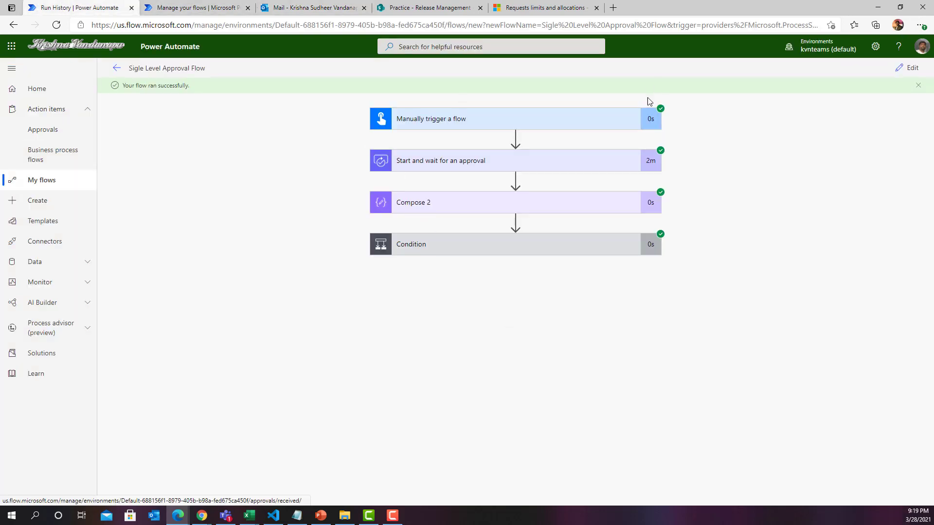
{"action": "left_click", "coordinate": [455, 204]}
{"action": "left_click", "coordinate": [548, 165]}
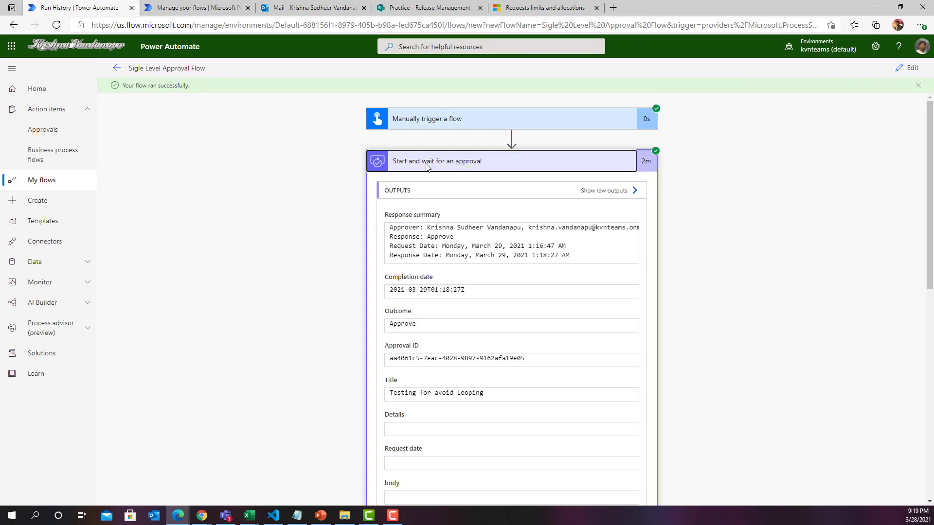
{"action": "scroll", "coordinate": [702, 334], "scroll_direction": "down", "scroll_amount": 5}
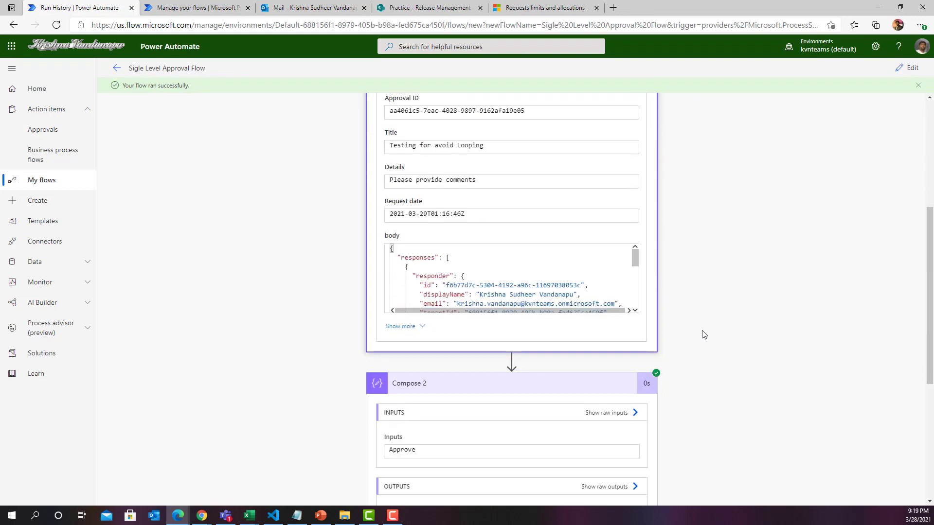
Copy the approval action's entire body output and paste it into an untitled file in Visual Studio Code.
{"action": "left_click", "coordinate": [484, 257]}
{"action": "key", "text": "ctrl+a"}
{"action": "key", "text": "ctrl+c"}
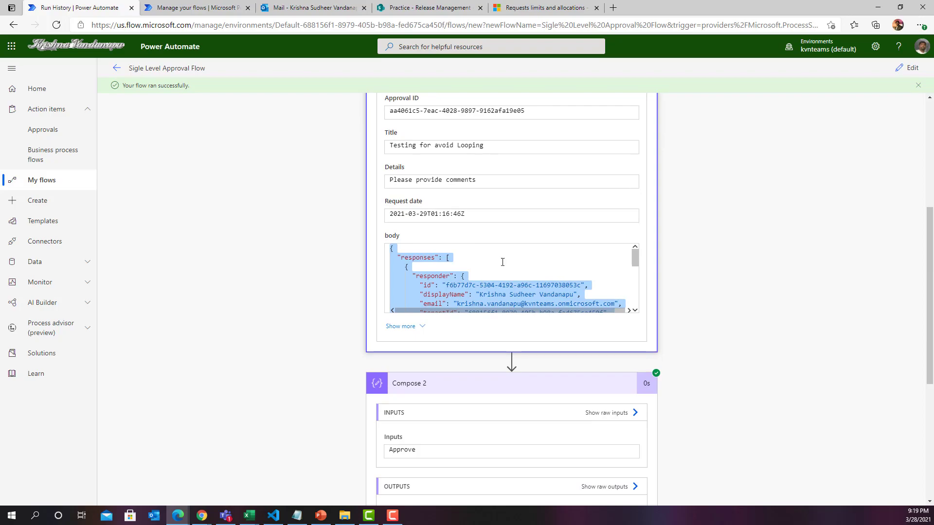
{"action": "key", "text": "alt+Tab"}
{"action": "key", "text": "ctrl+v"}
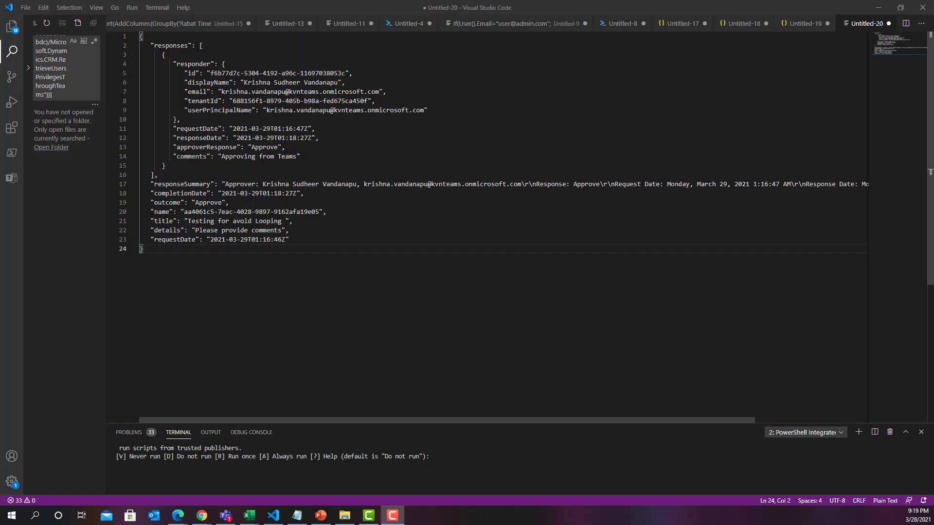
Examine the responses array in the pasted JSON, including its approverResponse and comments properties.
{"action": "left_click", "coordinate": [200, 45]}
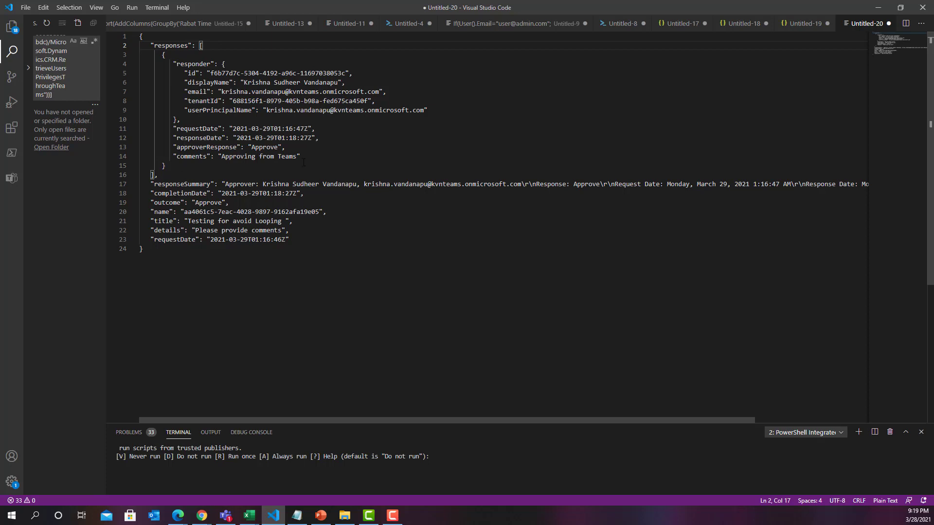
{"action": "double_click", "coordinate": [166, 45]}
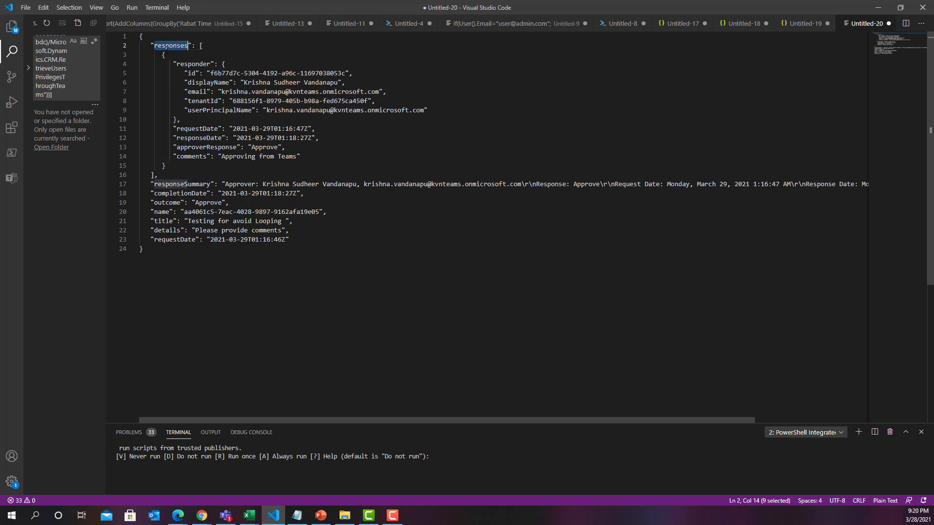
{"action": "left_click", "coordinate": [201, 45]}
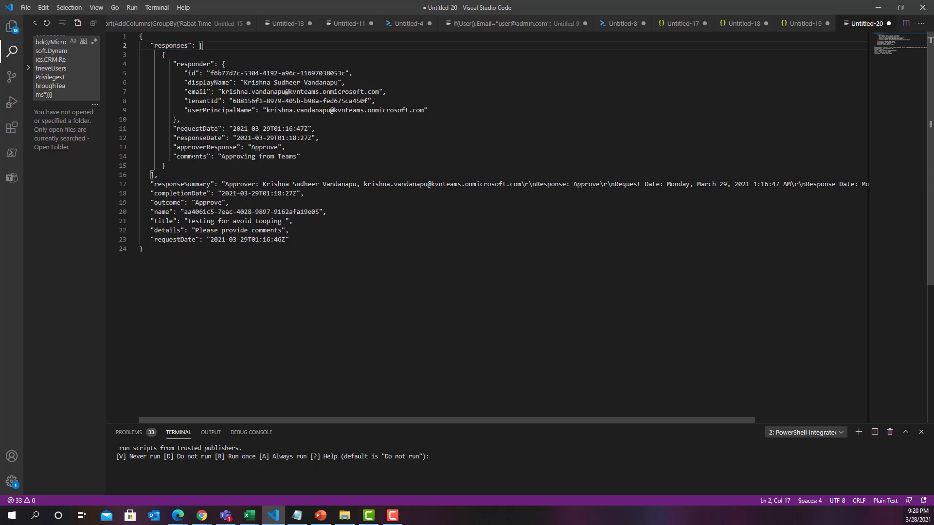
{"action": "left_click_drag", "start_coordinate": [177, 147], "coordinate": [298, 156]}
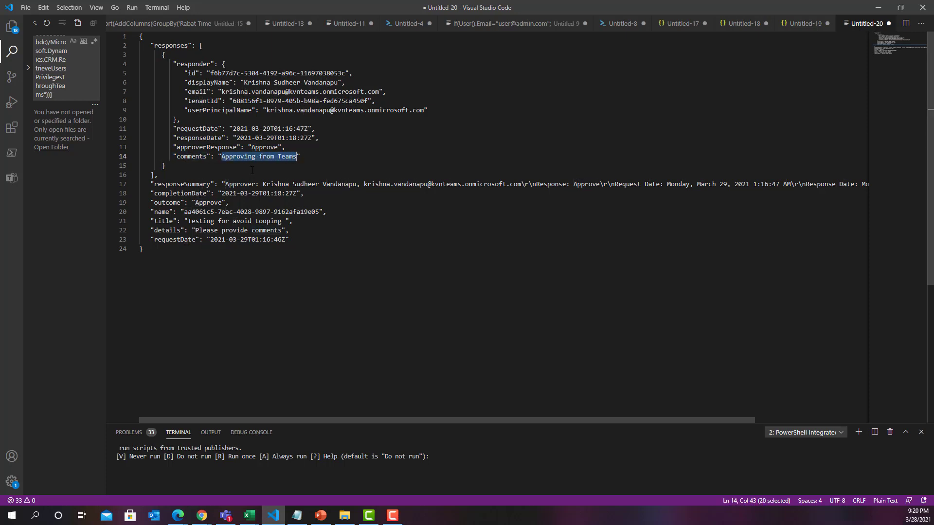
{"action": "left_click", "coordinate": [162, 166]}
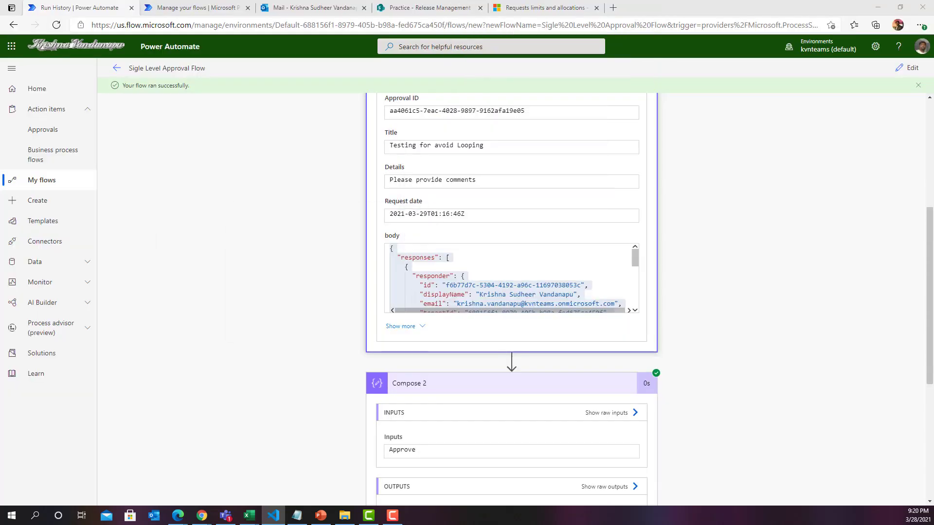
Switch back to the flow run in the browser and open the flow for editing.
{"action": "key", "text": "alt+Tab"}
{"action": "left_click", "coordinate": [907, 68]}
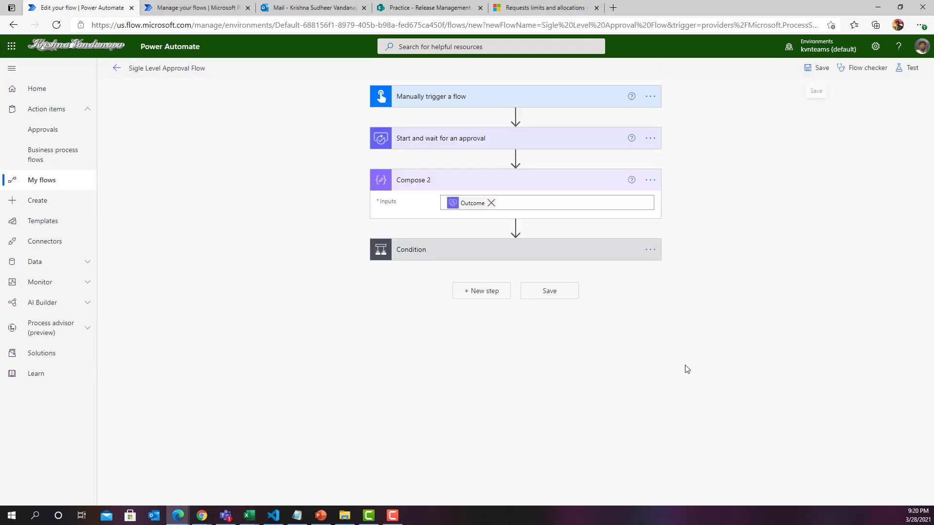
Add a Data Operation Compose action after Apply to each in the condition's If yes branch.
{"action": "left_click", "coordinate": [535, 254]}
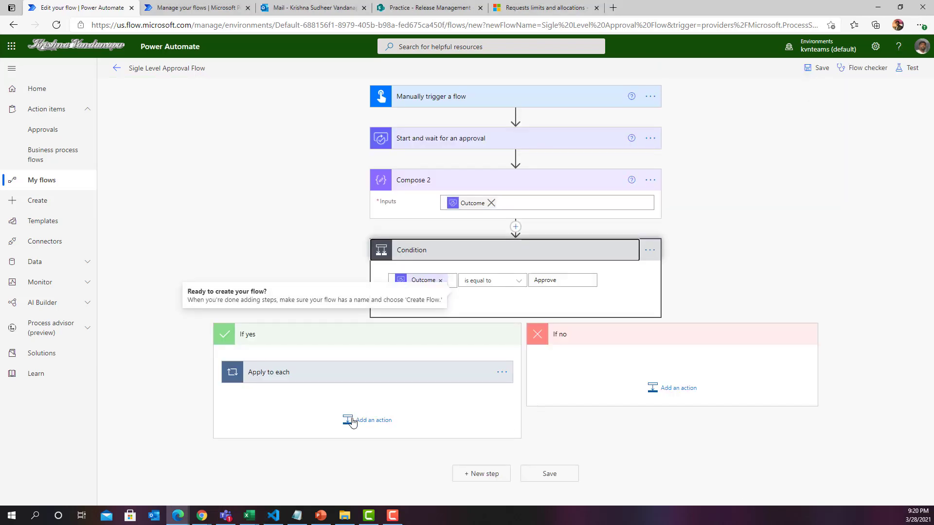
{"action": "left_click", "coordinate": [359, 429]}
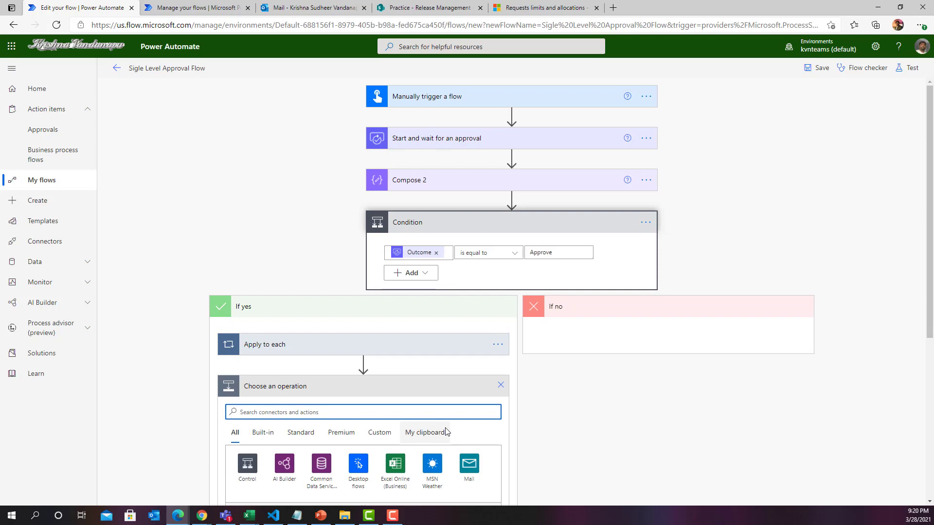
{"action": "type", "text": "compose"}
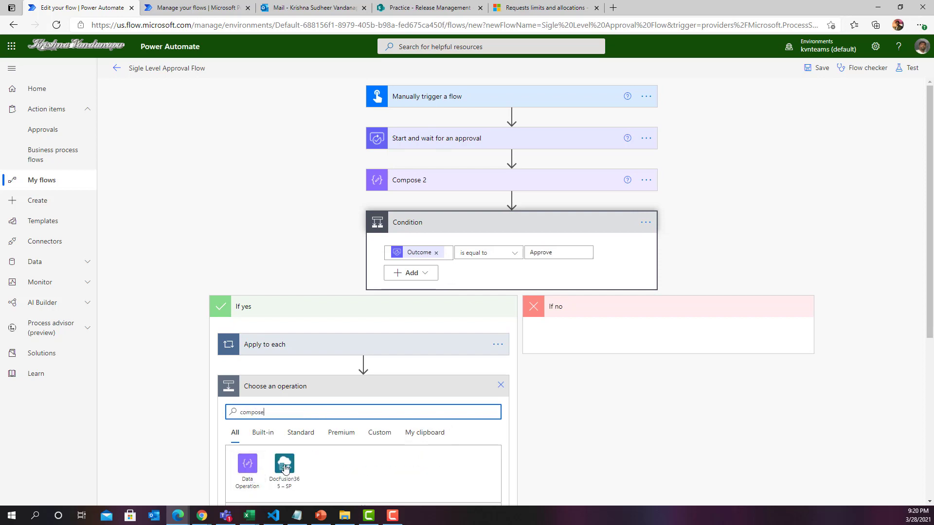
{"action": "left_click", "coordinate": [248, 469]}
{"action": "scroll", "coordinate": [273, 340], "scroll_direction": "down", "scroll_amount": 4}
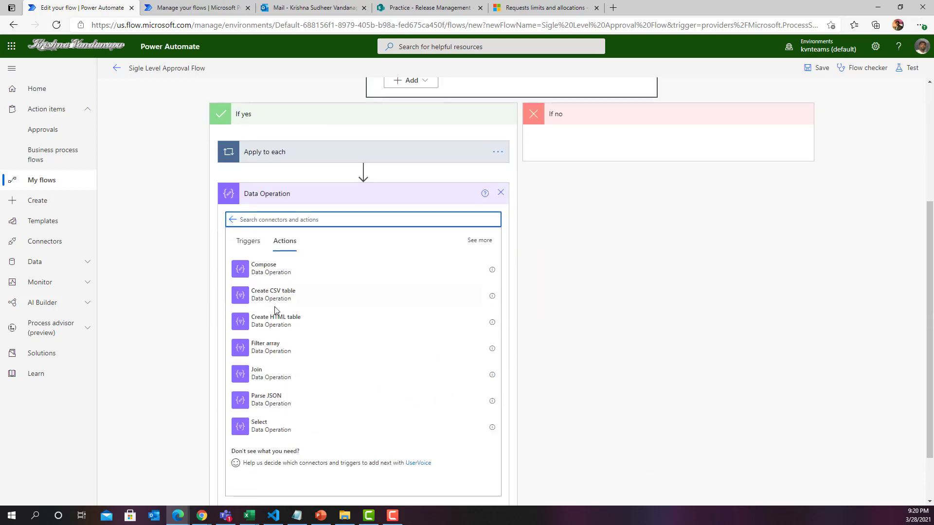
{"action": "left_click", "coordinate": [271, 272]}
Open the expression editor for the inputs of the Compose 3 action.
{"action": "left_click", "coordinate": [459, 383]}
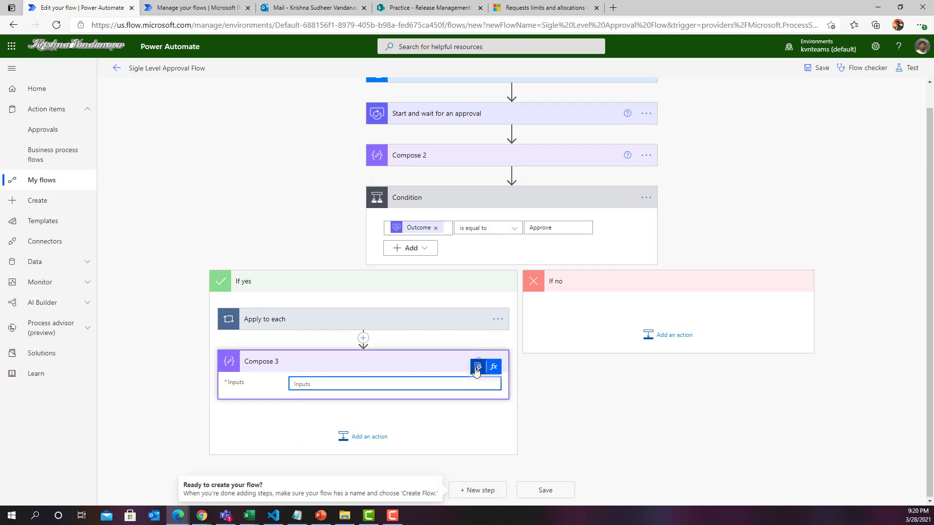
{"action": "left_click", "coordinate": [493, 366]}
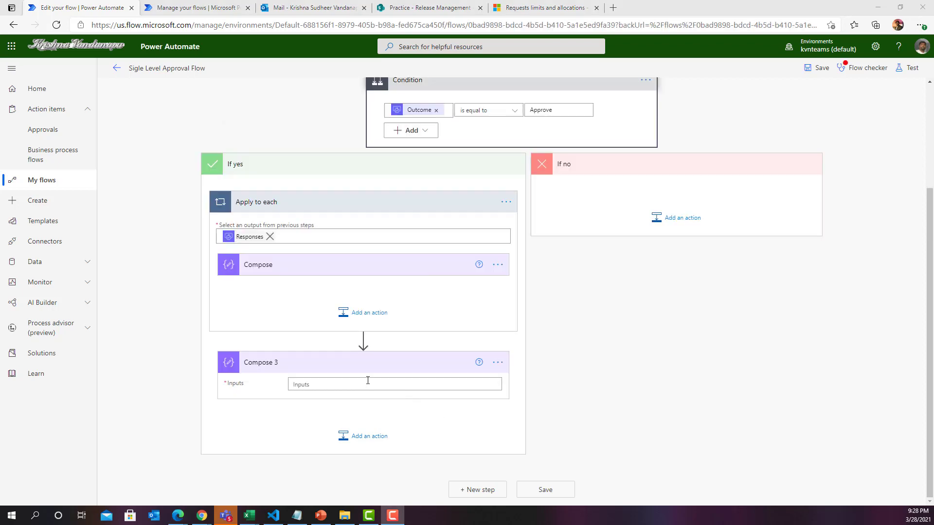
{"action": "left_click", "coordinate": [357, 384]}
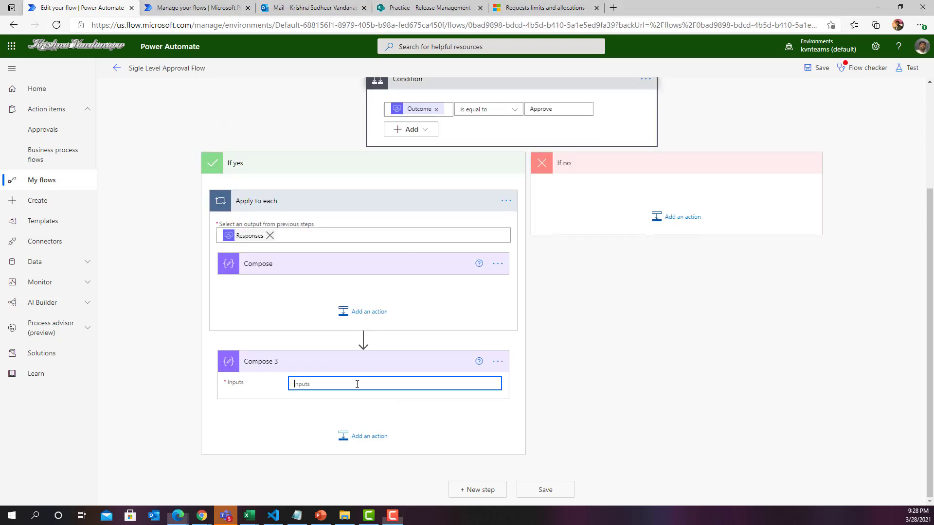
{"action": "left_click", "coordinate": [494, 369]}
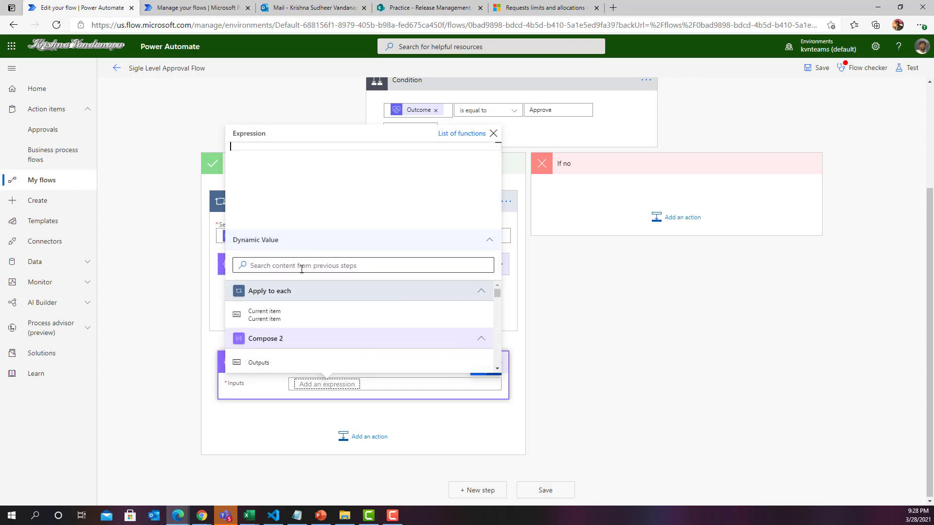
Switch to Visual Studio Code, examine the extent of the responses array in the approval JSON, and return to the flow in the browser.
{"action": "key", "text": "alt+Tab"}
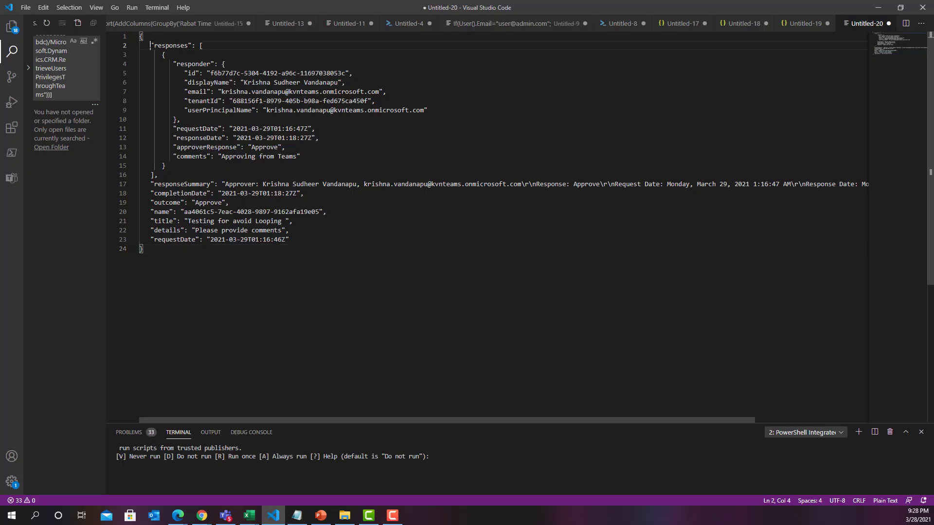
{"action": "left_click_drag", "start_coordinate": [151, 45], "coordinate": [158, 175]}
{"action": "left_click", "coordinate": [158, 175]}
{"action": "double_click", "coordinate": [170, 45]}
{"action": "key", "text": "alt+Tab"}
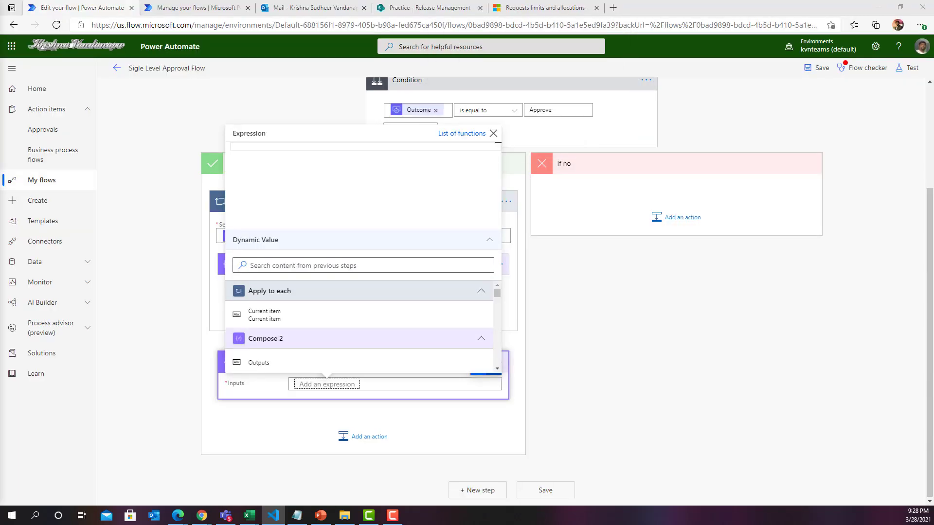
Set the Compose 3 inputs to the expression outputs('Start_and_wait_for_an_approval')?['body/responses'][0]?['comments'].
{"action": "type", "text": "response"}
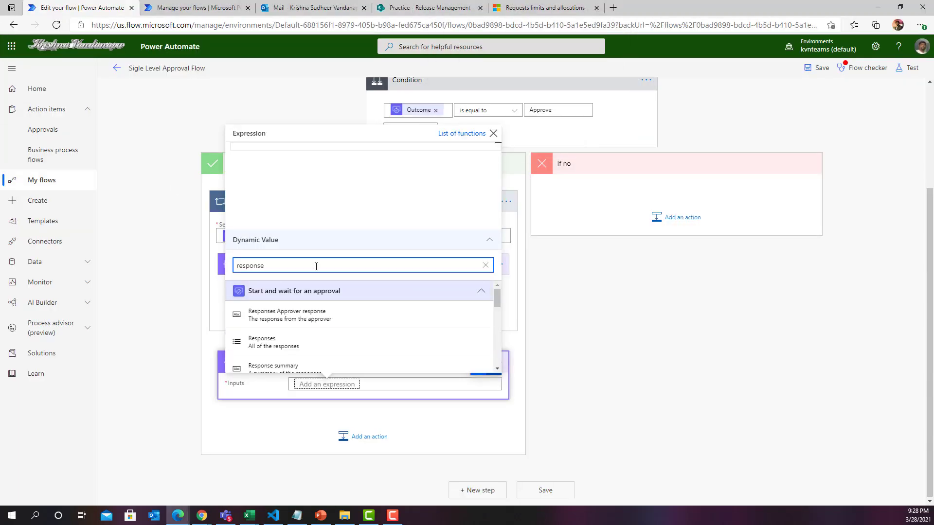
{"action": "left_click", "coordinate": [257, 347]}
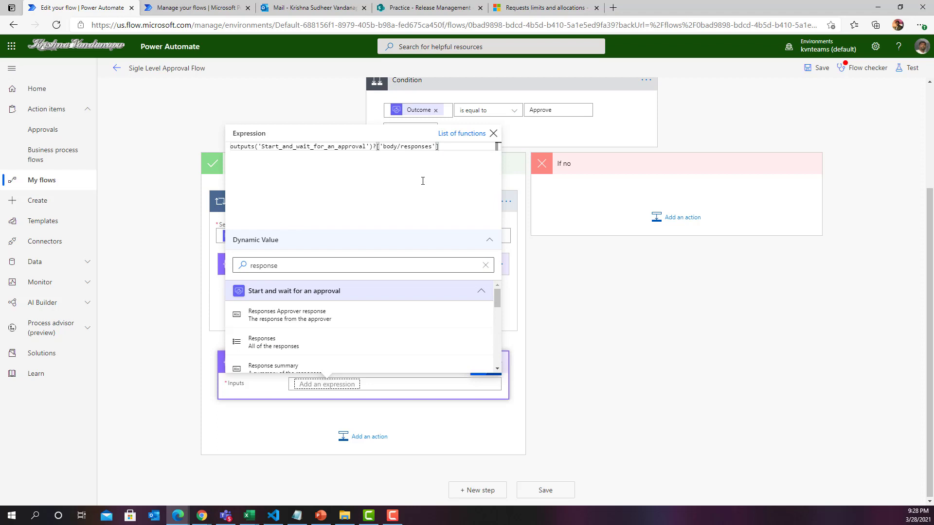
{"action": "type", "text": "[0]?['comments'"}
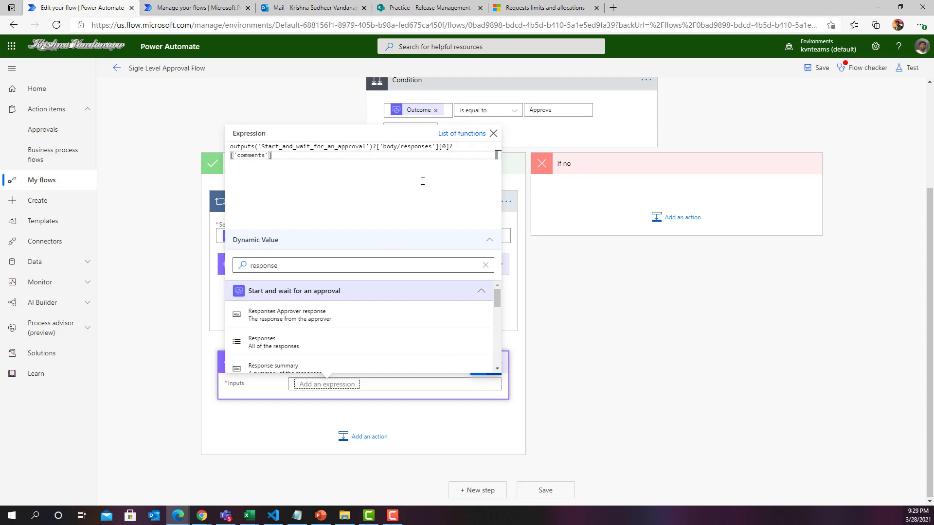
{"action": "left_click", "coordinate": [627, 335]}
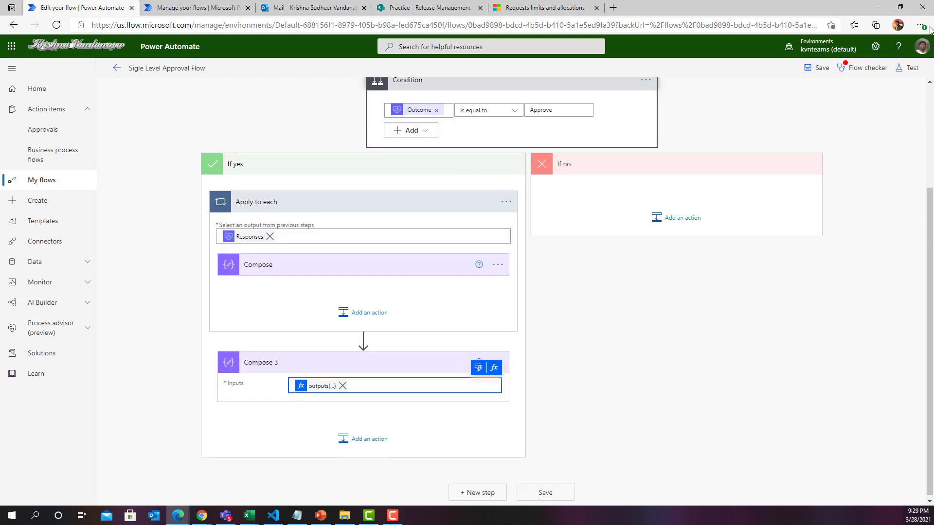
Start a manual test run of the single-level approval flow.
{"action": "left_click", "coordinate": [898, 71]}
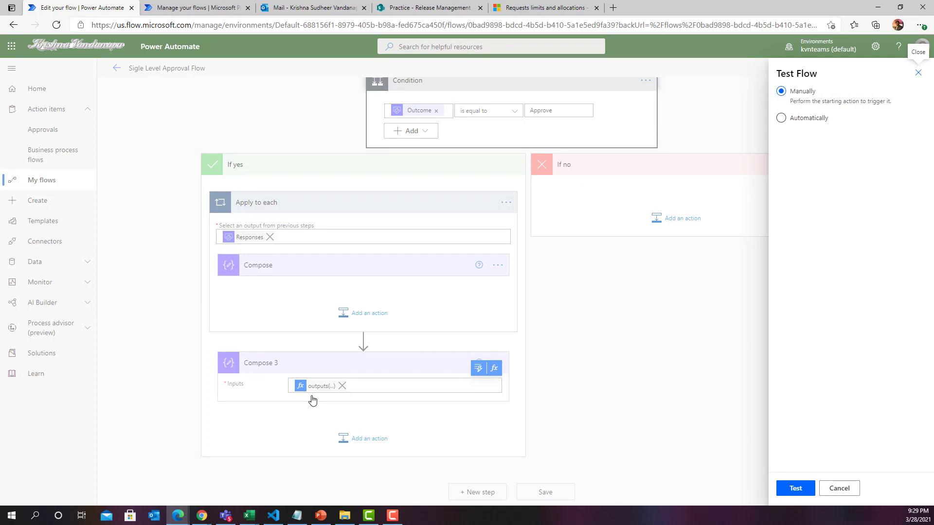
{"action": "left_click", "coordinate": [806, 487]}
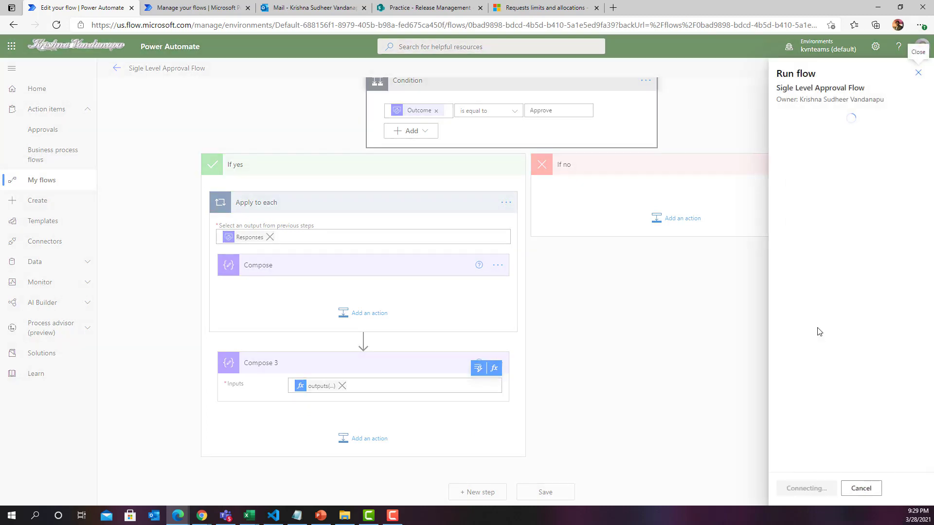
{"action": "left_click", "coordinate": [812, 488]}
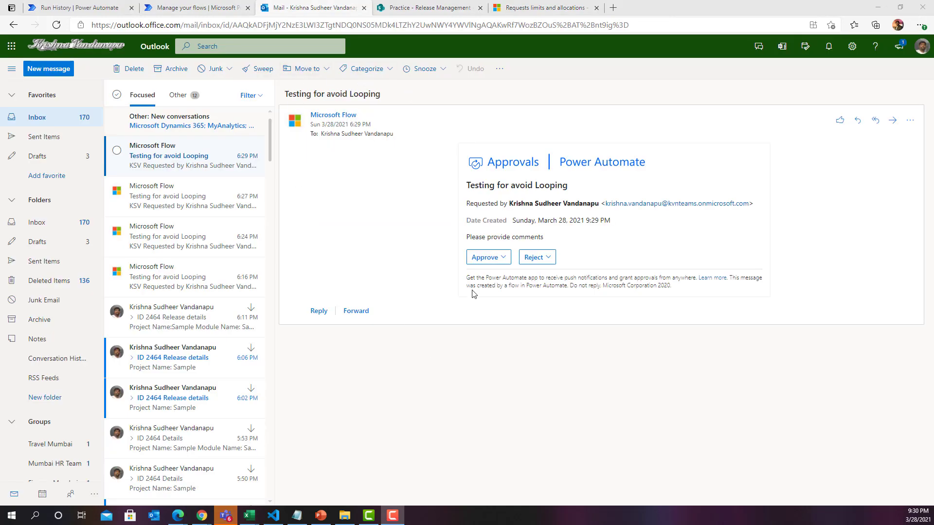
Approve the "Testing for avoid Looping" request from its Outlook email with the comment "Approving from outlook".
{"action": "left_click", "coordinate": [487, 258]}
{"action": "left_click", "coordinate": [514, 305]}
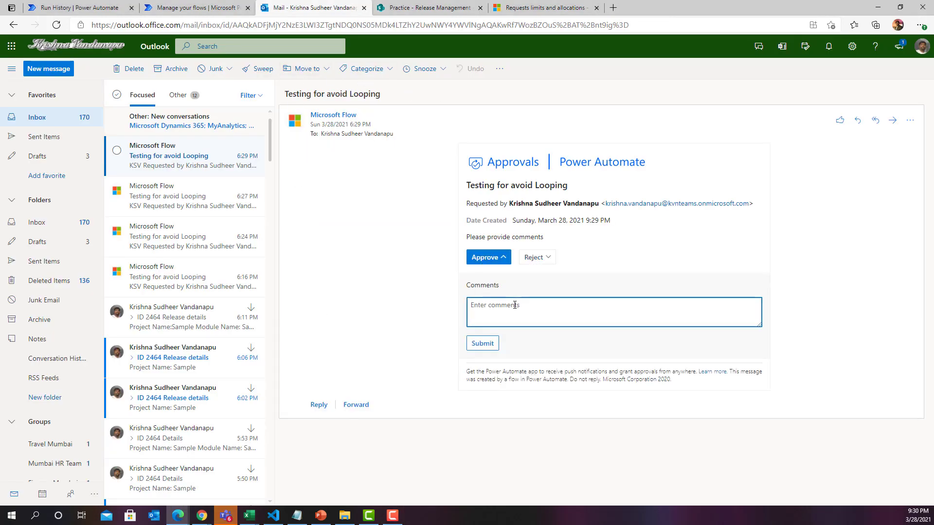
{"action": "type", "text": "Approving from outlook"}
{"action": "left_click", "coordinate": [481, 343]}
Return to the flow run and examine the inputs and outputs of Compose 3.
{"action": "key", "text": "ctrl+1"}
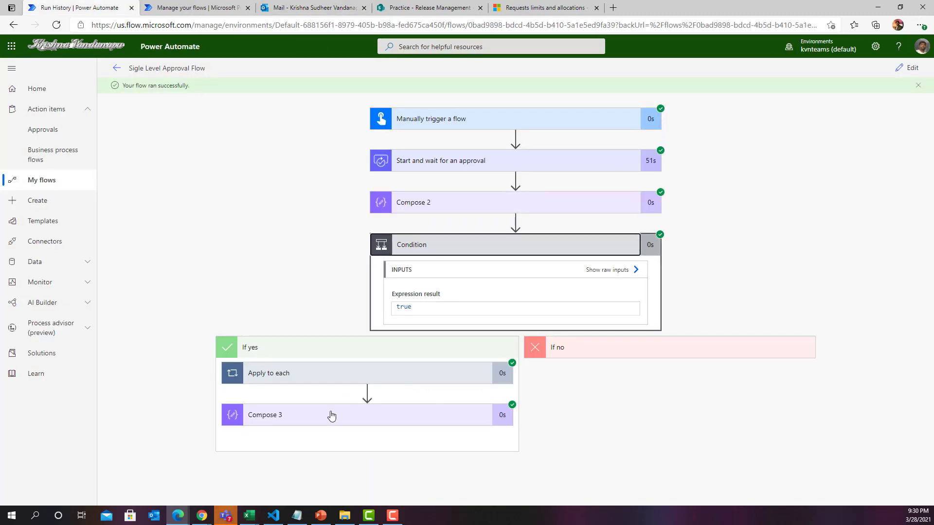
{"action": "left_click", "coordinate": [433, 417]}
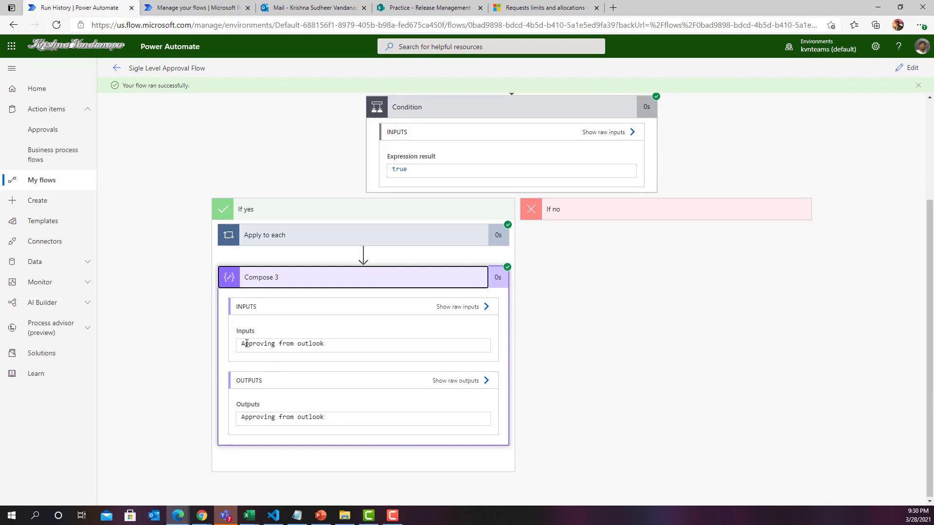
{"action": "left_click_drag", "start_coordinate": [350, 346], "coordinate": [241, 346]}
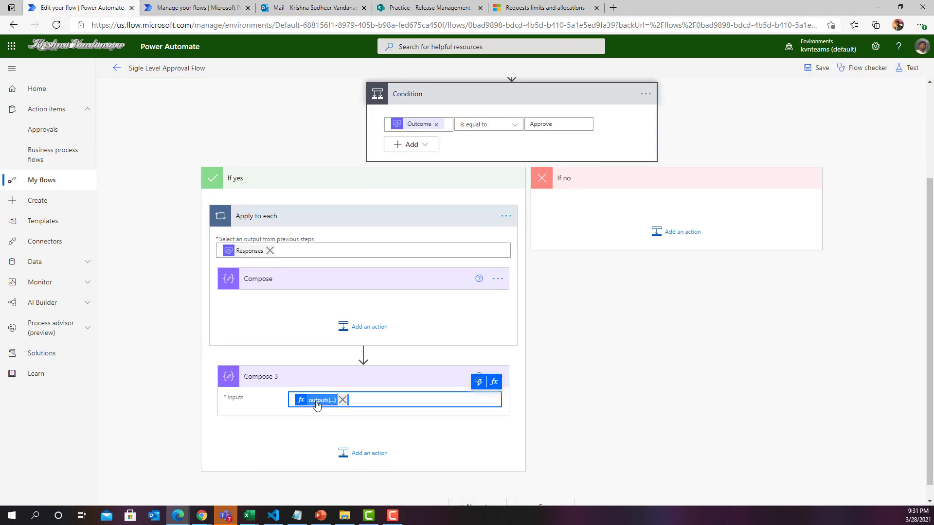
Review the Compose 3 expression in the flow editor, including its approval action reference and [0] index, and close it unchanged.
{"action": "left_click", "coordinate": [317, 404]}
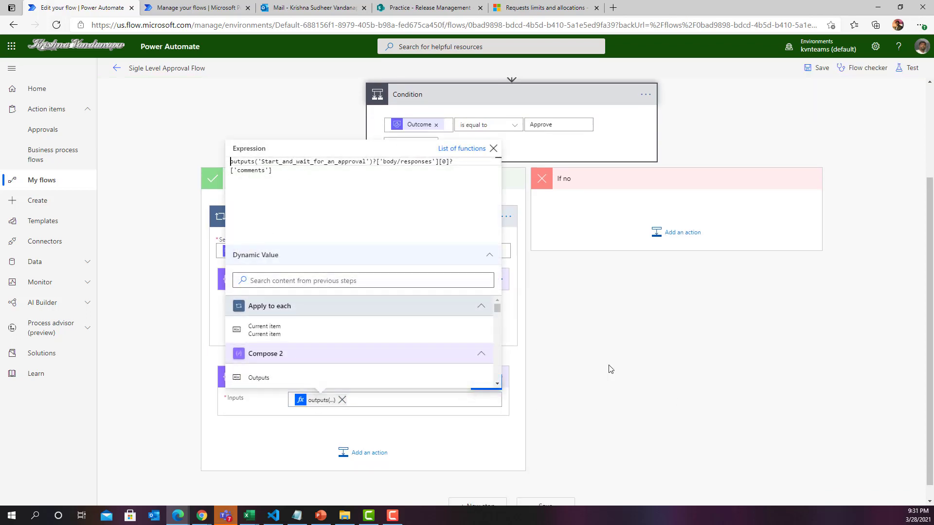
{"action": "scroll", "coordinate": [610, 369], "scroll_direction": "up", "scroll_amount": 3}
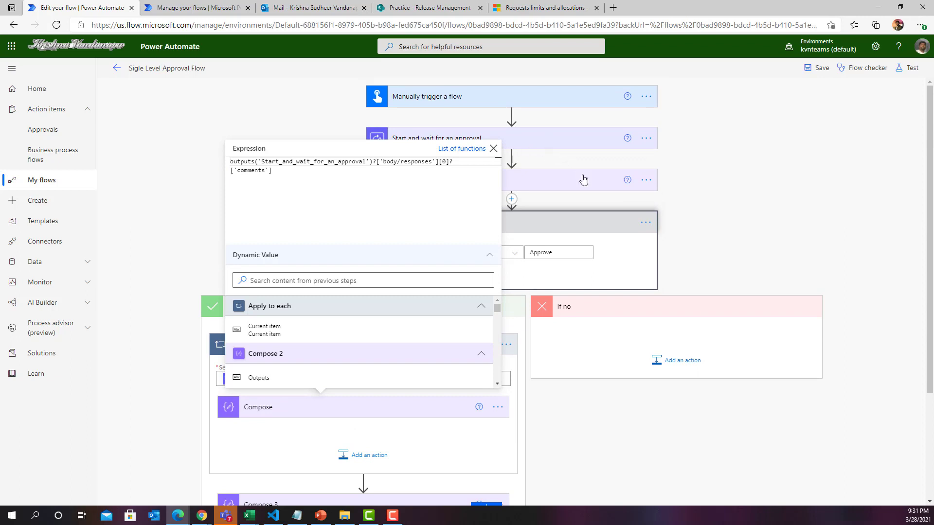
{"action": "scroll", "coordinate": [550, 163], "scroll_direction": "down", "scroll_amount": 2}
{"action": "scroll", "coordinate": [516, 148], "scroll_direction": "up", "scroll_amount": 1}
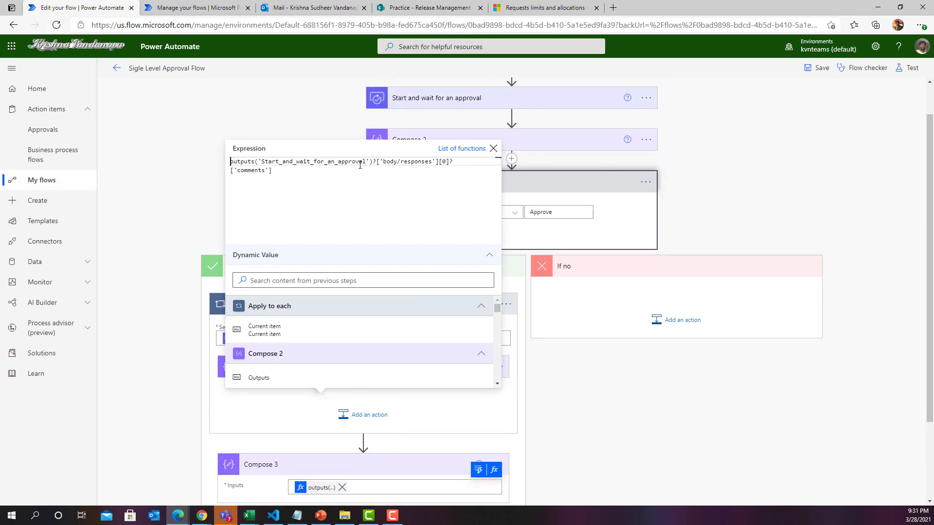
{"action": "left_click_drag", "start_coordinate": [262, 163], "coordinate": [370, 162]}
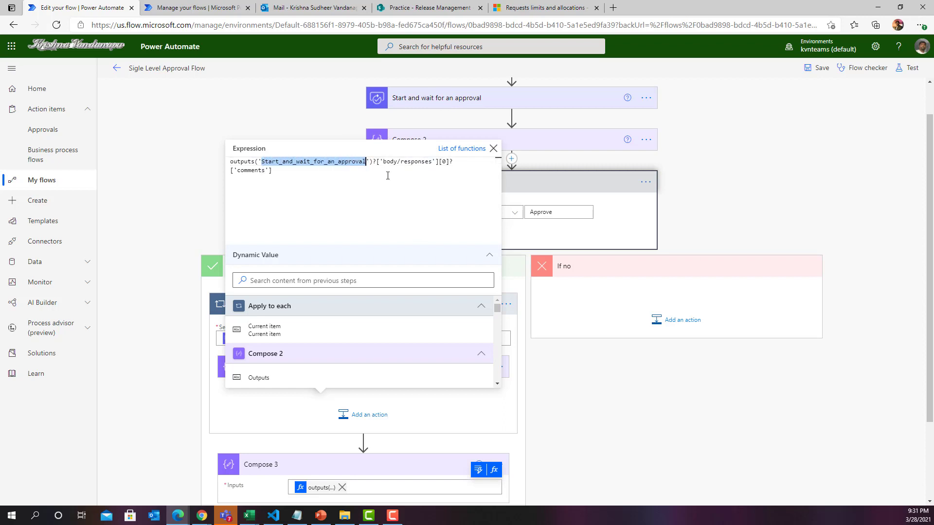
{"action": "key", "text": "ctrl+End"}
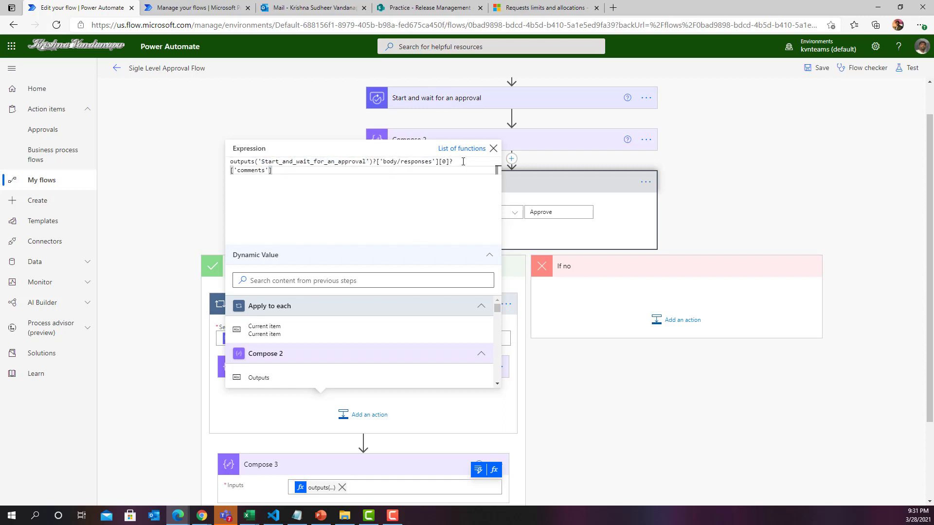
{"action": "left_click_drag", "start_coordinate": [438, 160], "coordinate": [449, 161]}
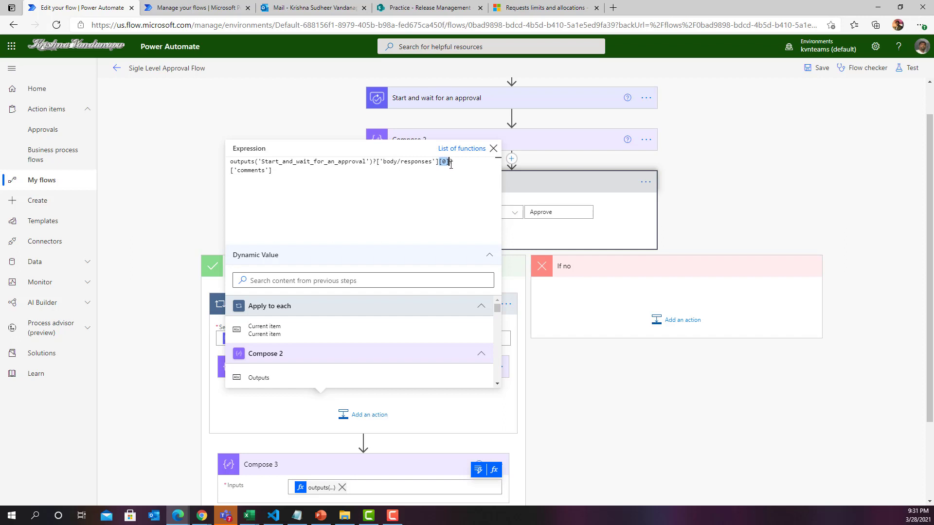
{"action": "left_click", "coordinate": [656, 408]}
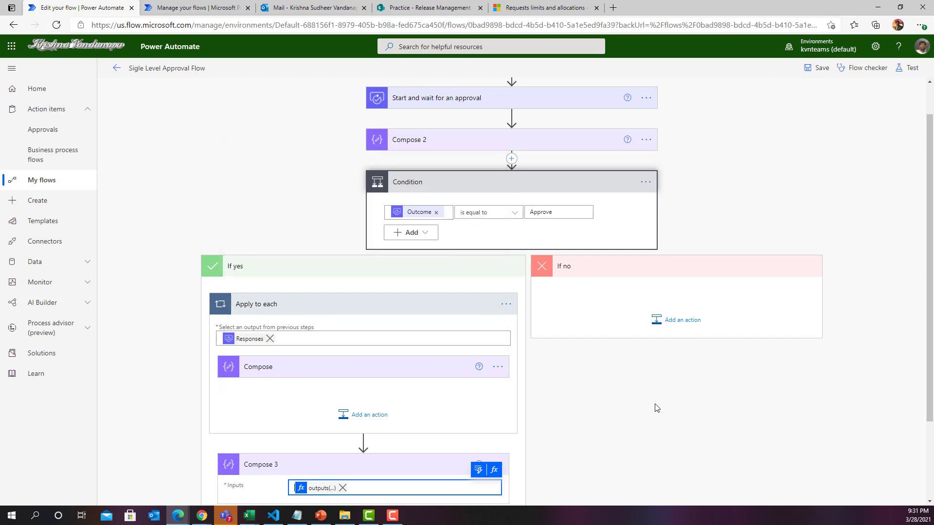
{"action": "scroll", "coordinate": [656, 408], "scroll_direction": "down", "scroll_amount": 2}
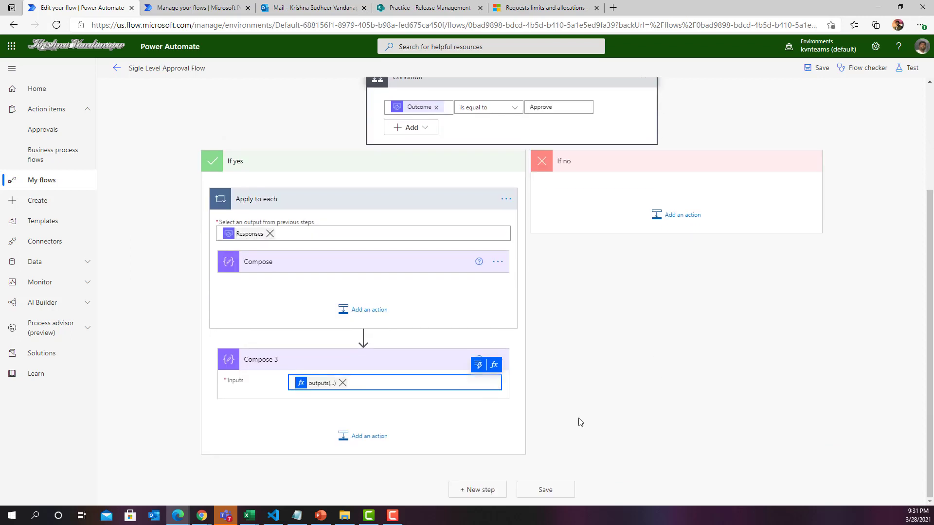